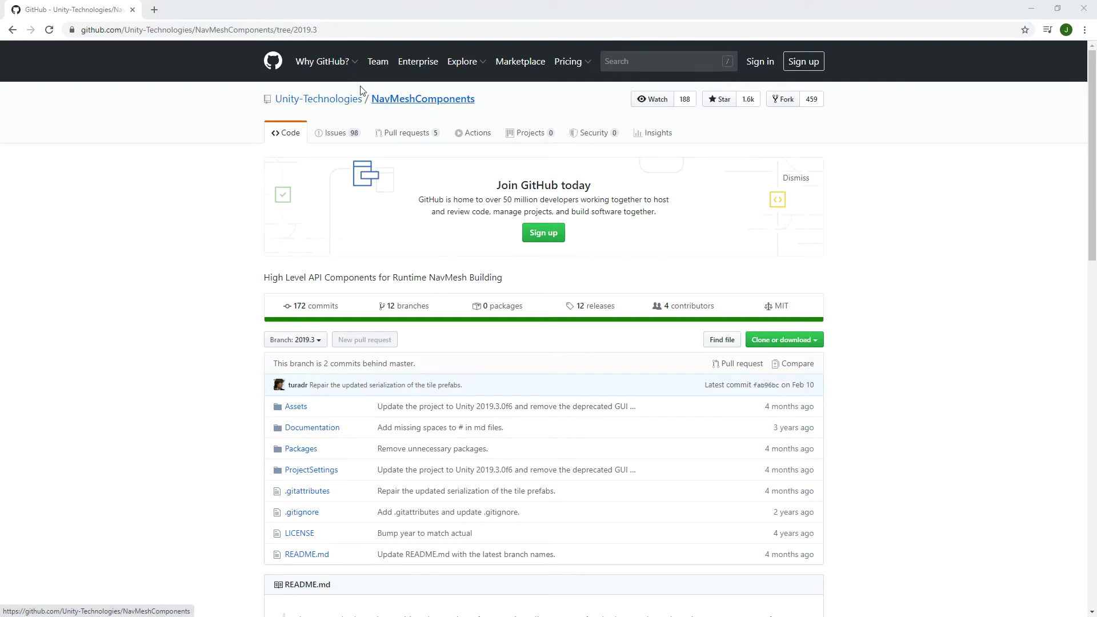
Review the NavMeshComponents repository page, including the README's component overview and getting-started instructions
mouse_move(300, 102)
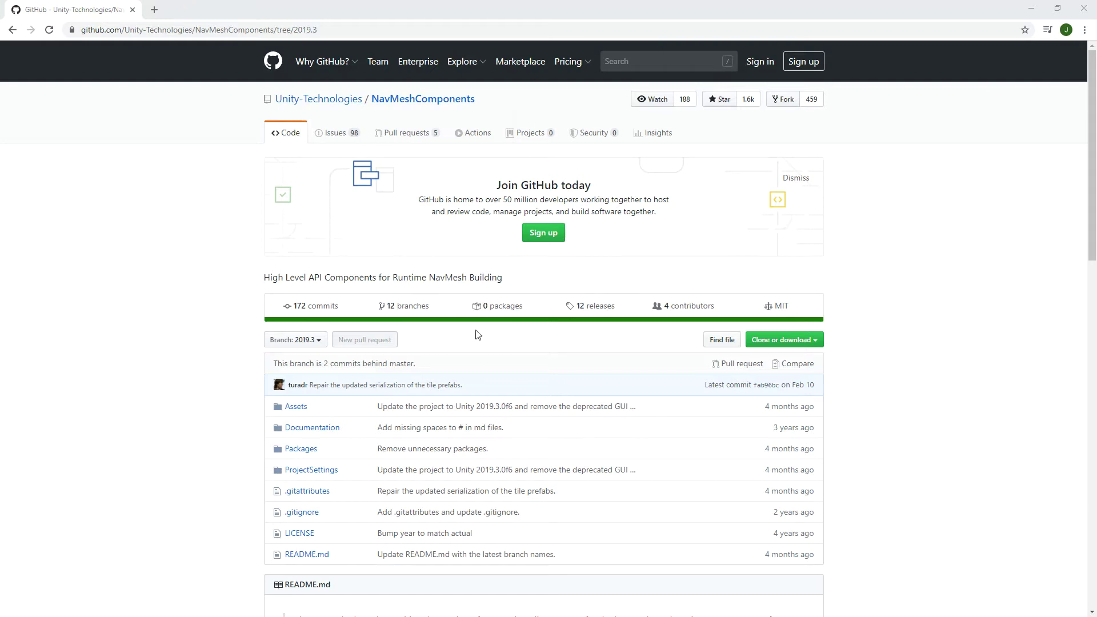
scroll(475, 326, "down", 10)
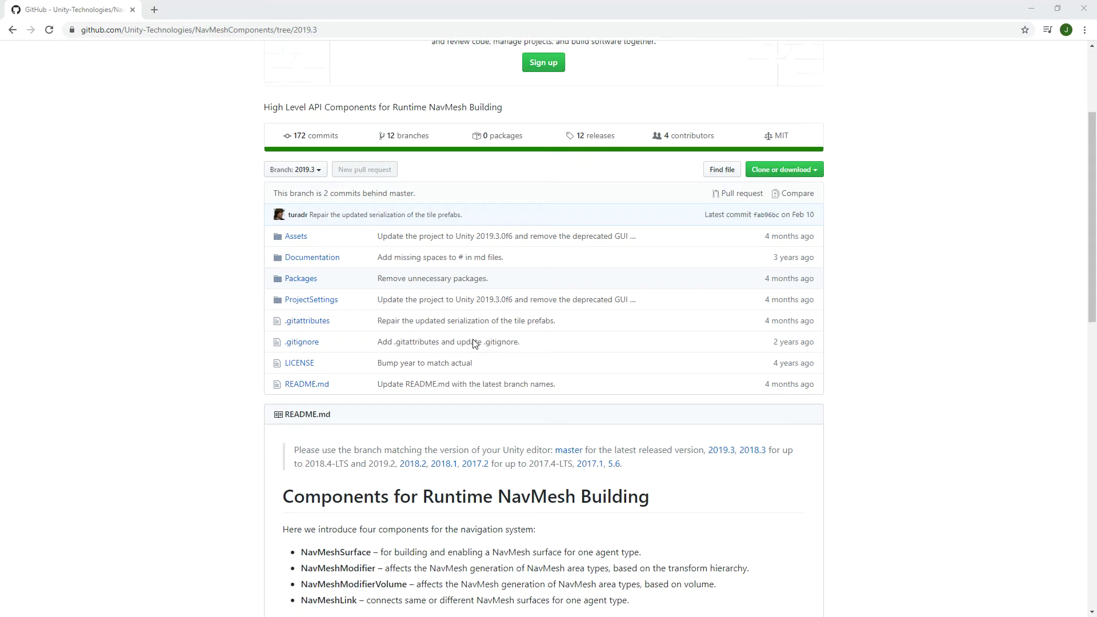
scroll(473, 342, "down", 2)
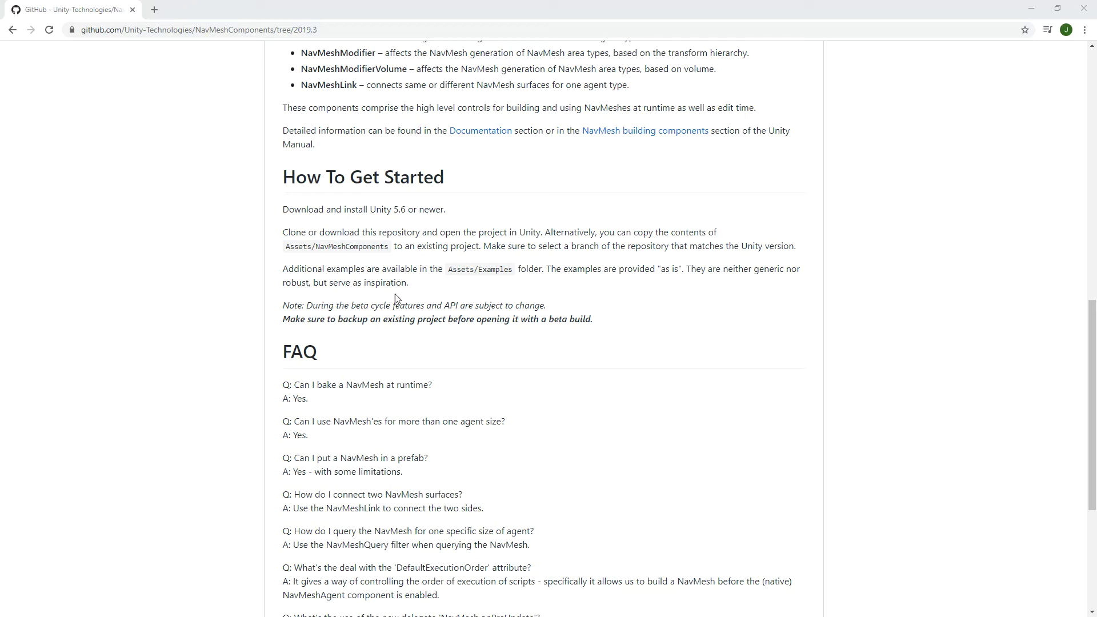
scroll(326, 394, "up", 4)
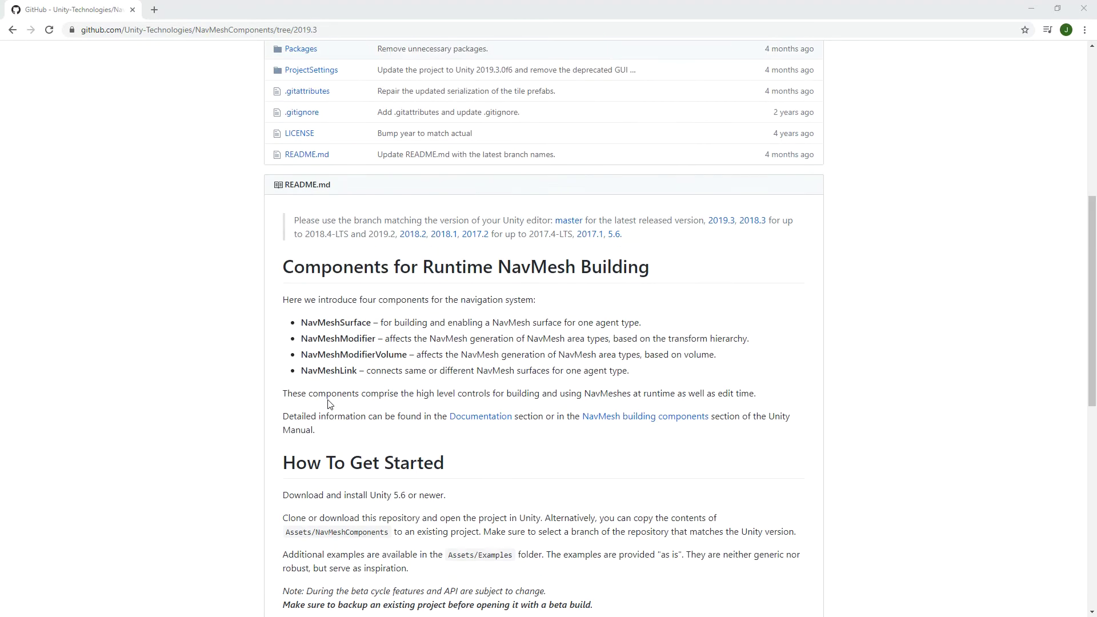
scroll(330, 405, "up", 7)
scroll(237, 240, "down", 1)
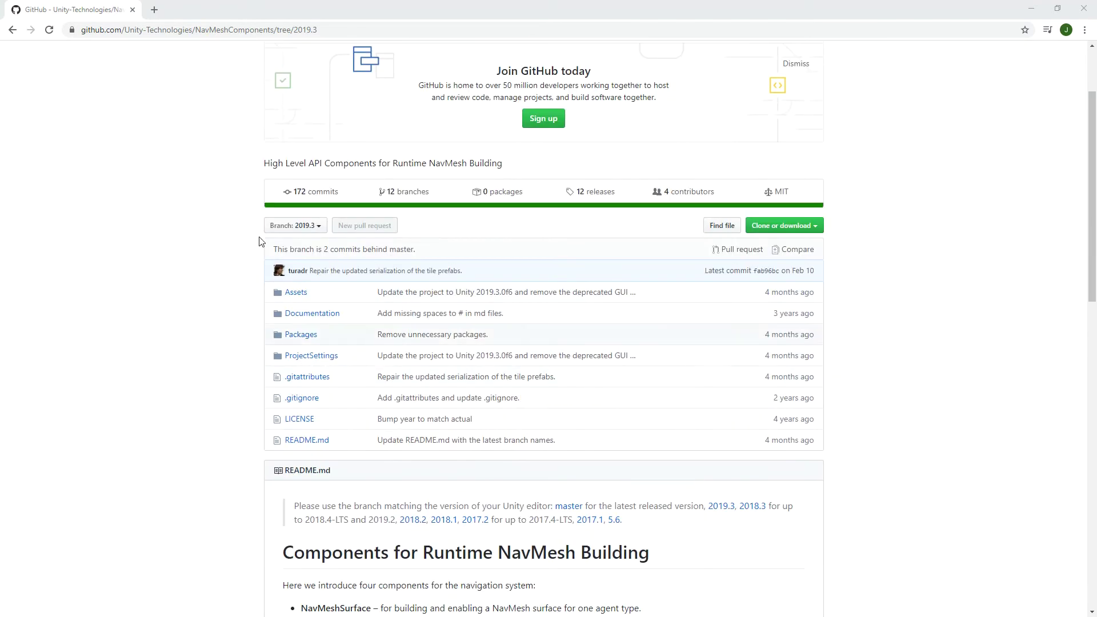
Select the 2019.3 branch of the NavMeshComponents repository and open its clone or download options
left_click(320, 228)
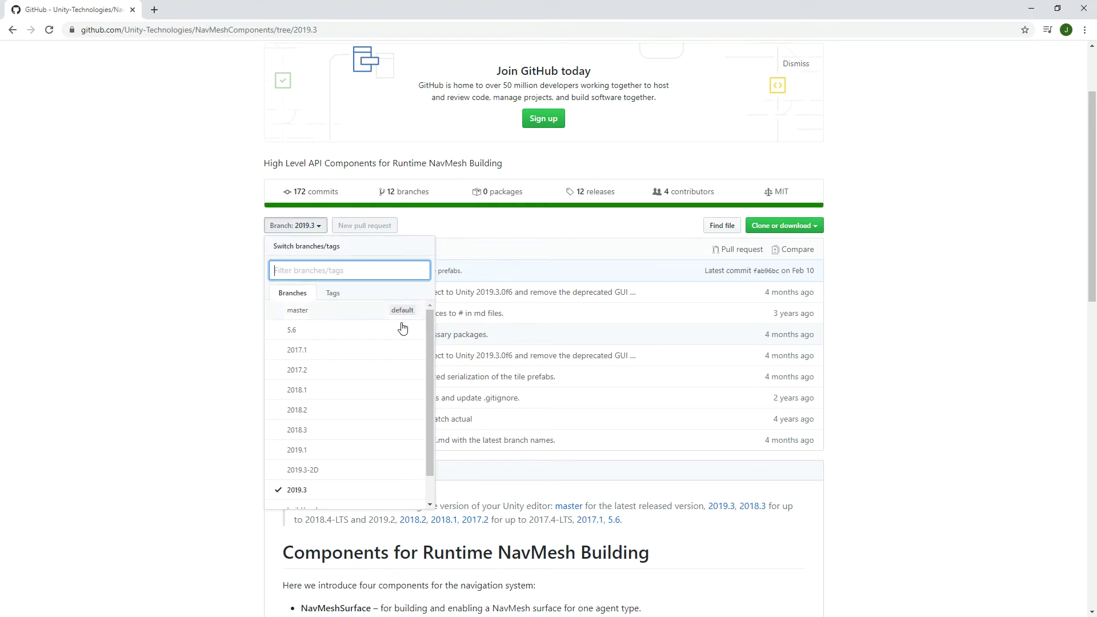
scroll(428, 351, "down", 1)
scroll(421, 342, "up", 1)
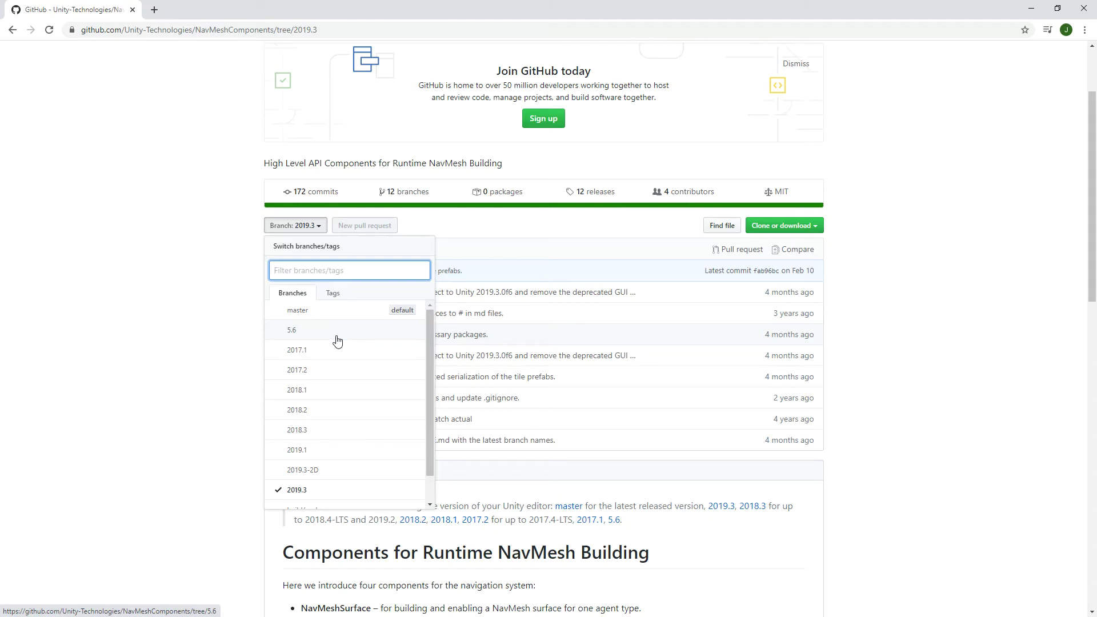
left_click_drag(433, 334, 431, 390)
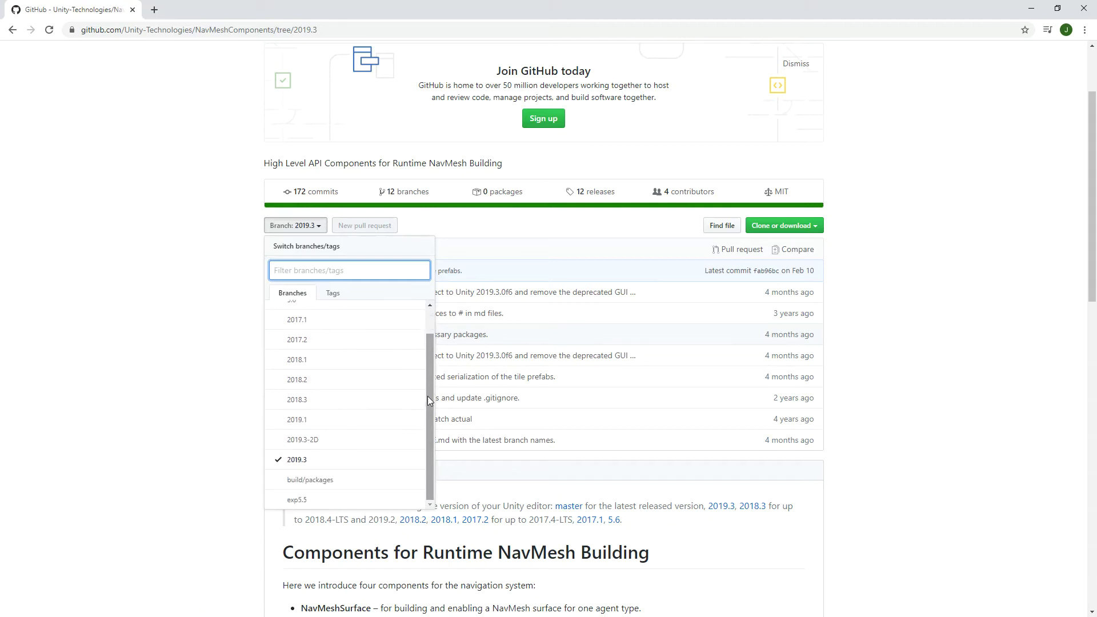
left_click_drag(432, 367, 439, 411)
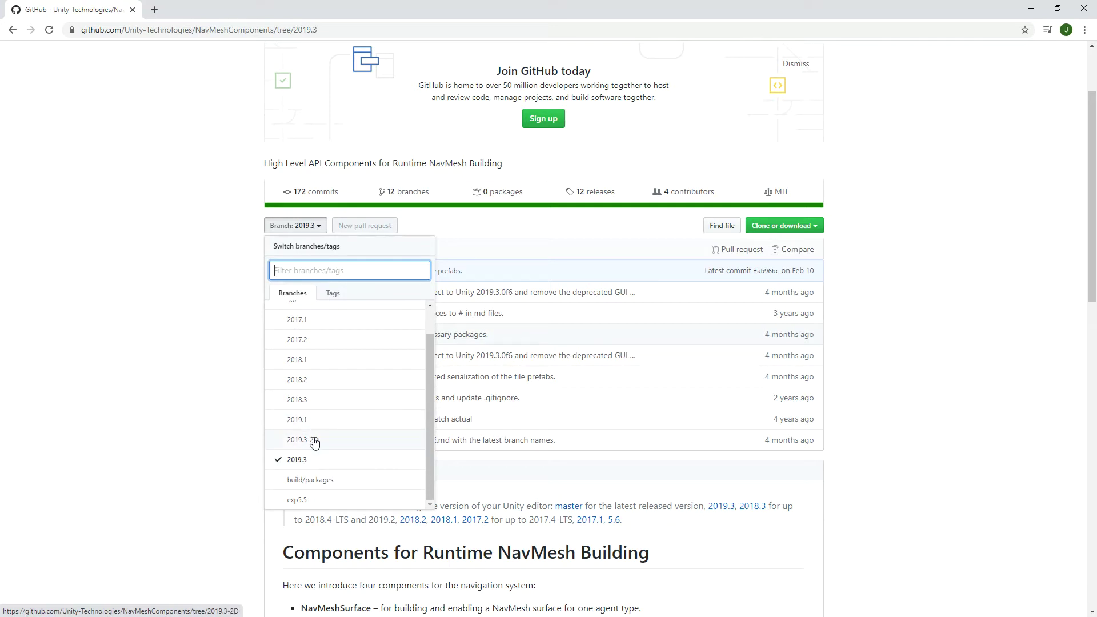
left_click(330, 463)
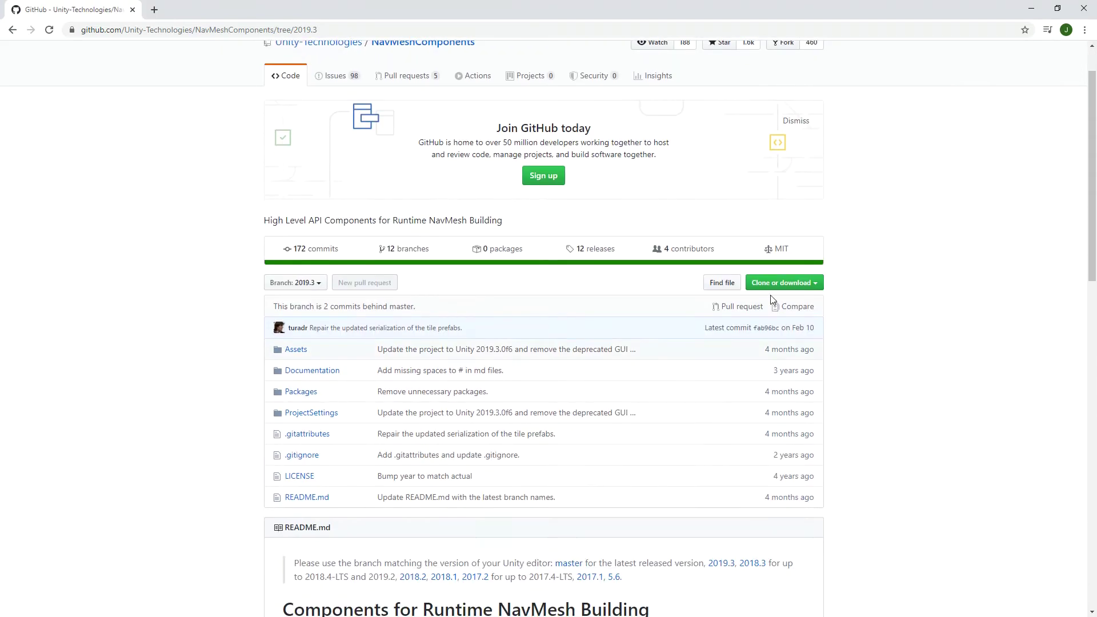
scroll(695, 443, "down", 1)
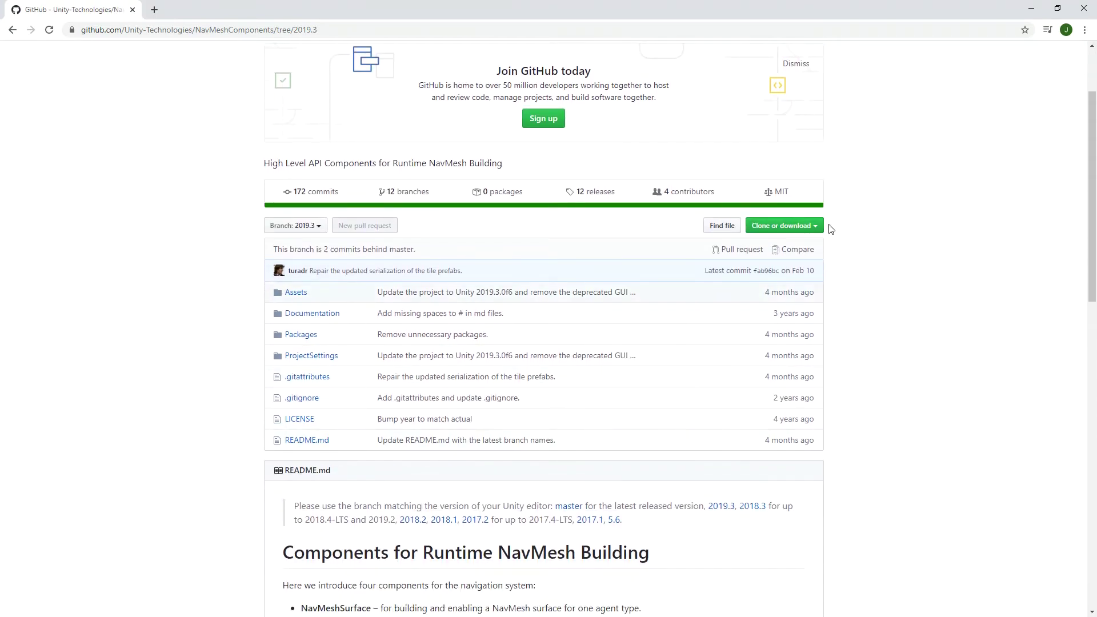
left_click(782, 224)
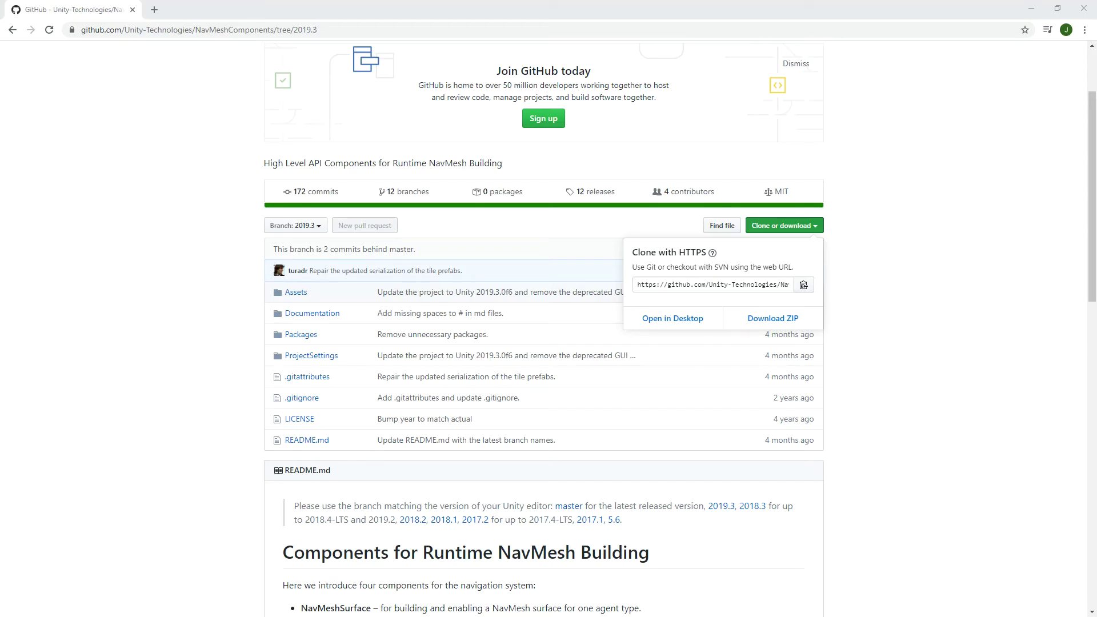
Open the Assets folder of the extracted NavMeshComponents-2019.3 download in File Explorer and reveal the Unity editor behind it
left_click_drag(1096, 57, 705, 175)
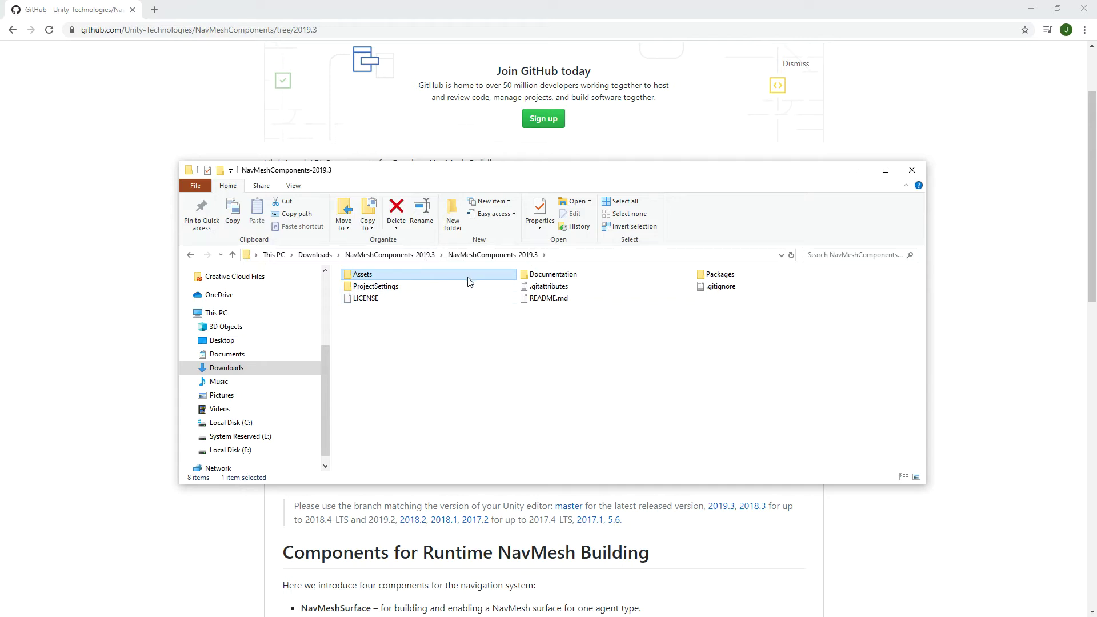
double_click(365, 278)
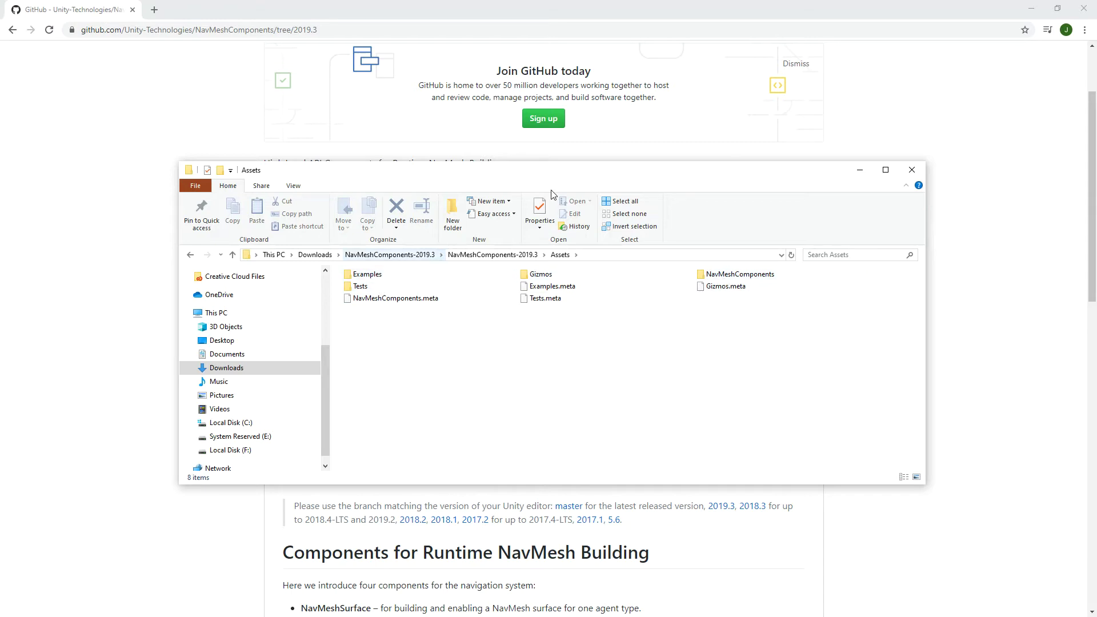
left_click(1031, 9)
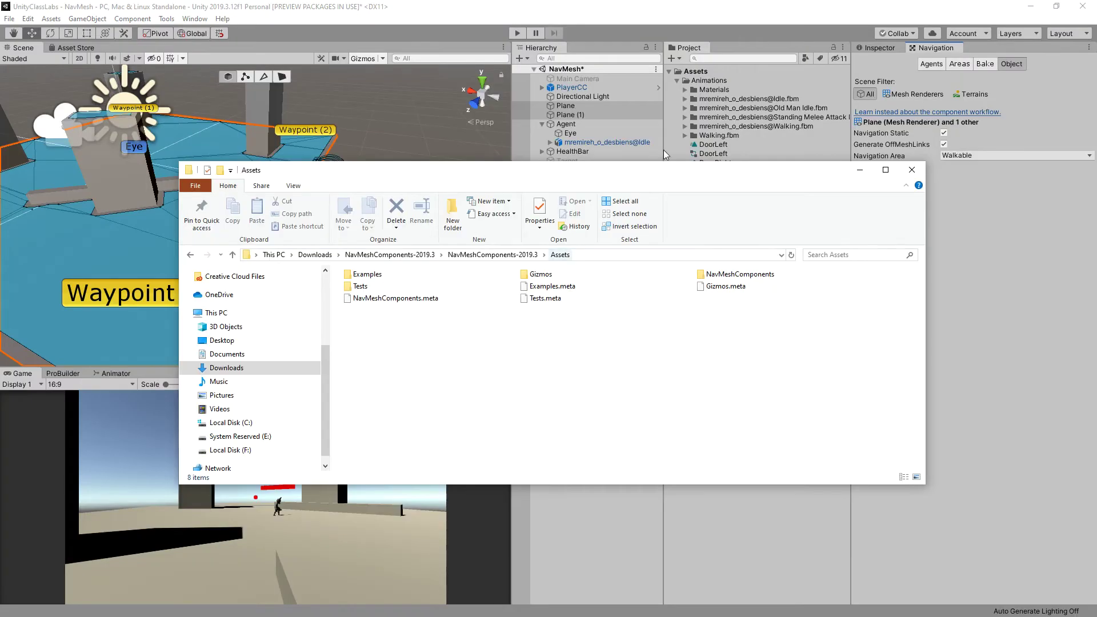
Import the Examples, Gizmos, NavMeshComponents and Tests folders into the Unity project's Assets folder
left_click(367, 276)
left_click(540, 274, "ctrl")
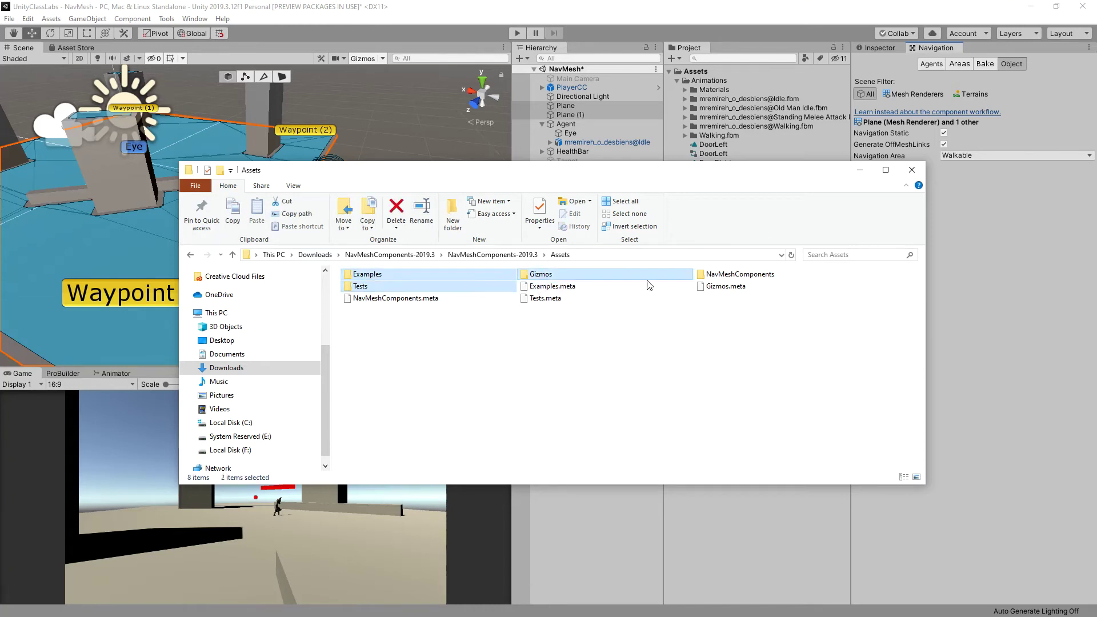
left_click(739, 275, "ctrl")
left_click_drag(627, 174, 329, 190)
left_click_drag(235, 291, 695, 77)
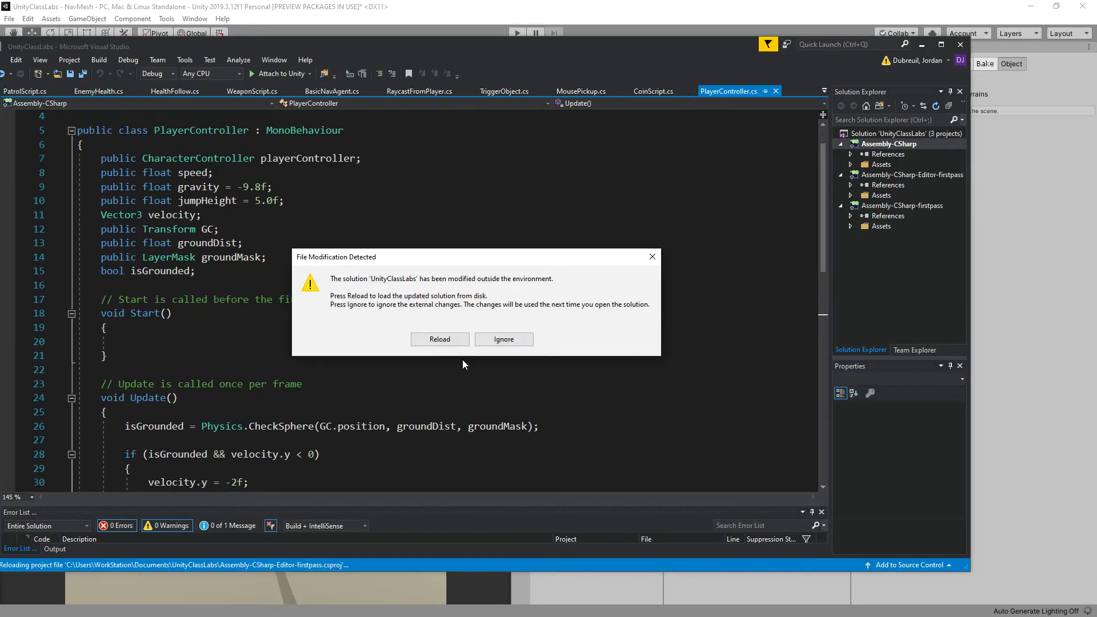
Reload the modified UnityClassLabs solution in Visual Studio and return to the Unity editor
left_click(448, 340)
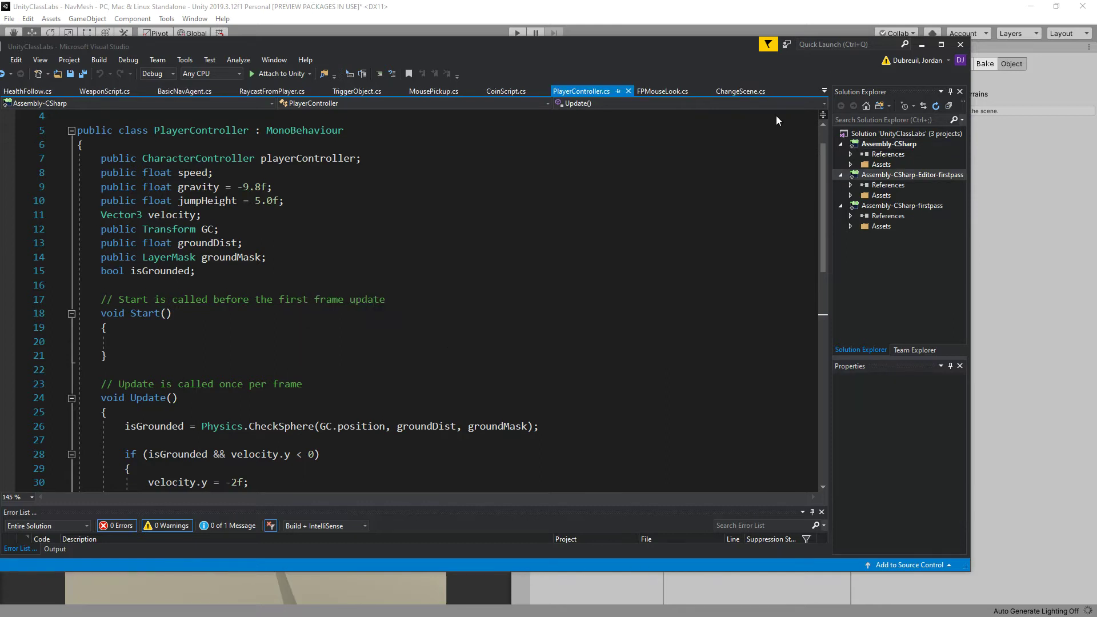
left_click(920, 46)
left_click(556, 180)
Collapse the Animations folder and check the imported Examples, Gizmos, NavMeshComponents and Tests folders
left_click(677, 80)
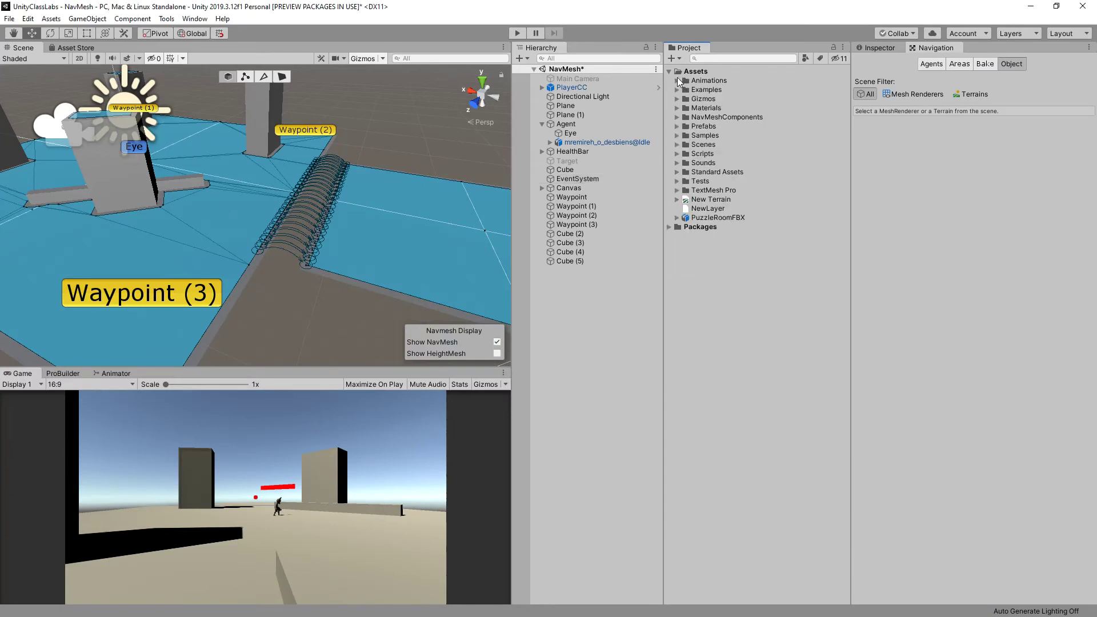
left_click(702, 90)
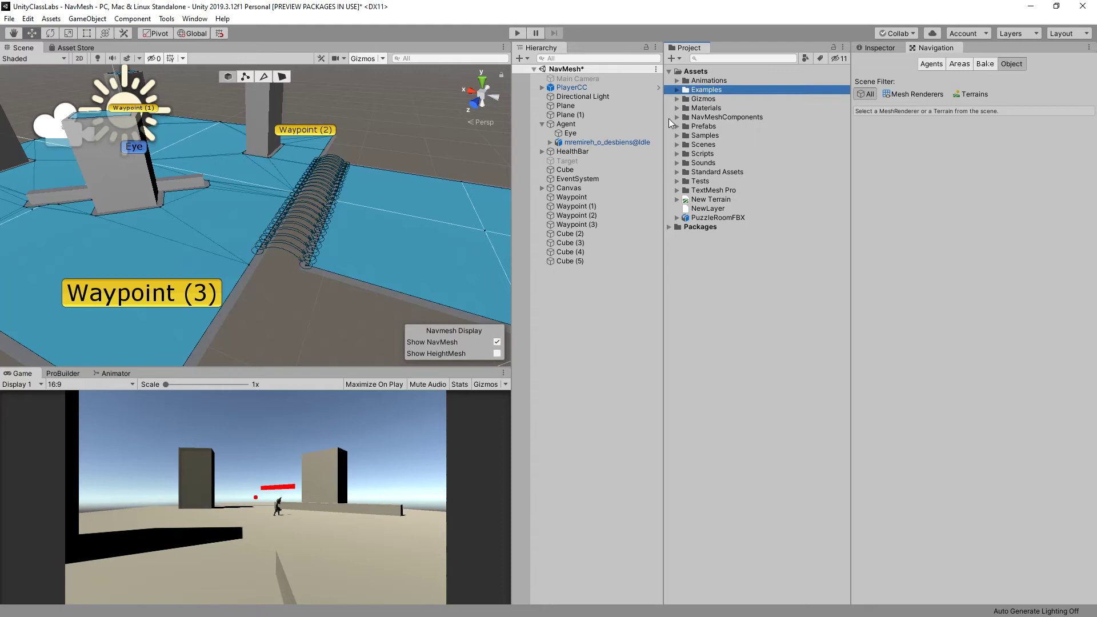
left_click(706, 99)
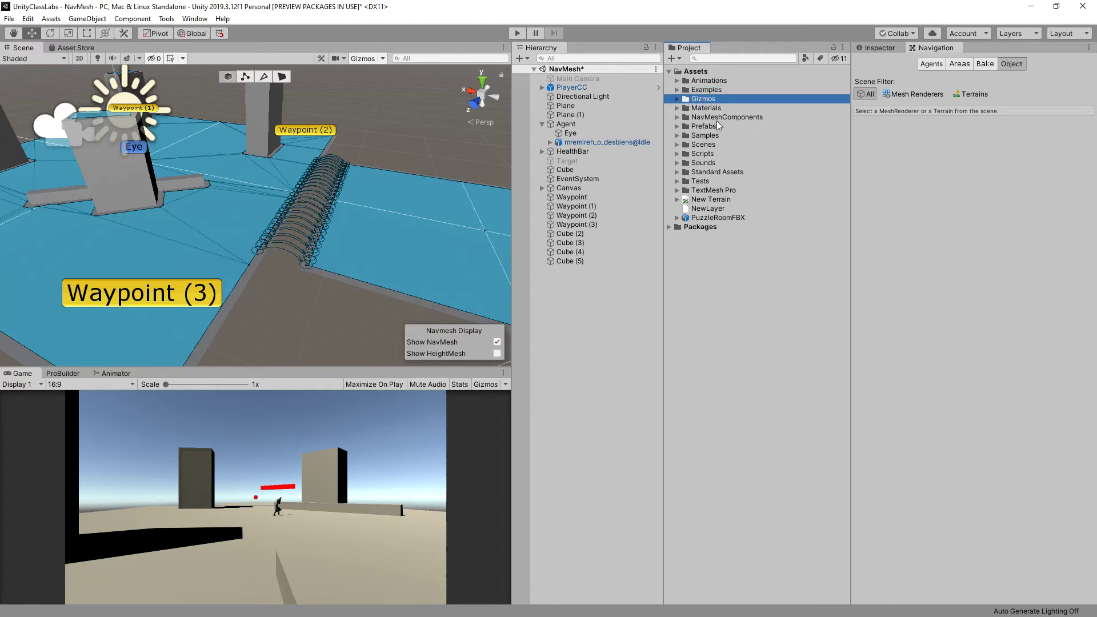
left_click(718, 118)
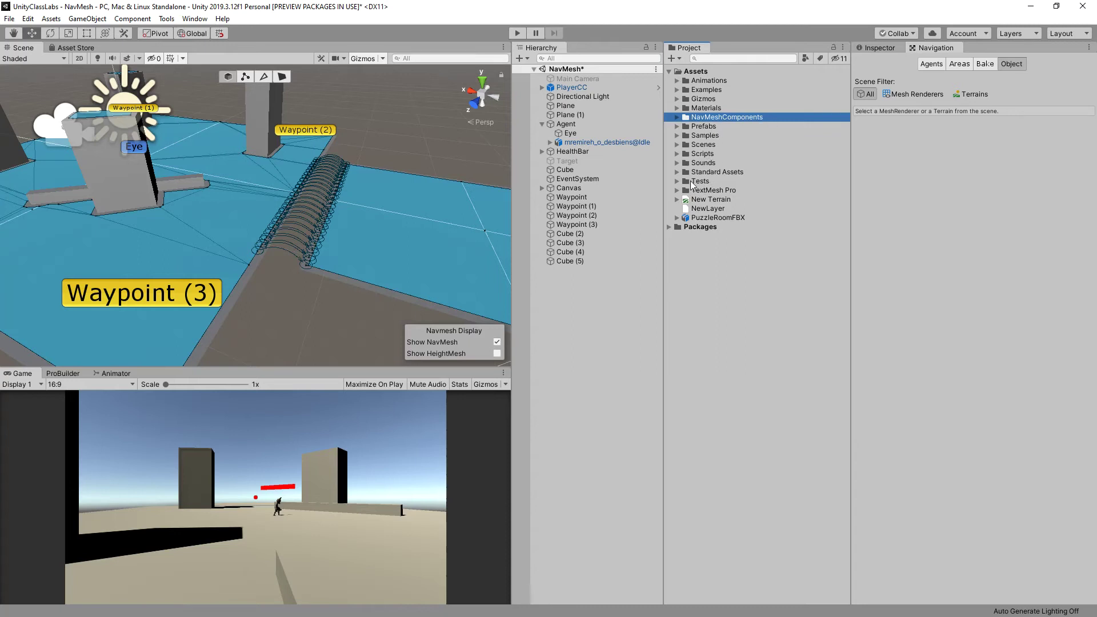
left_click(729, 181)
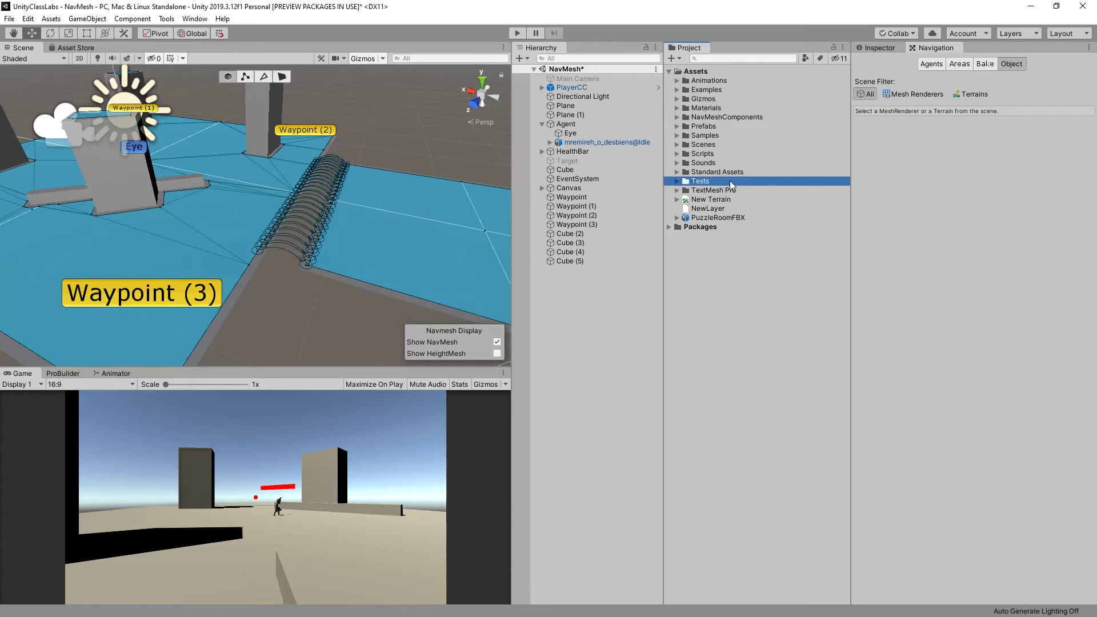
Expand the Examples folder and the Scripts folder inside NavMeshComponents to show their contents
left_click(676, 90)
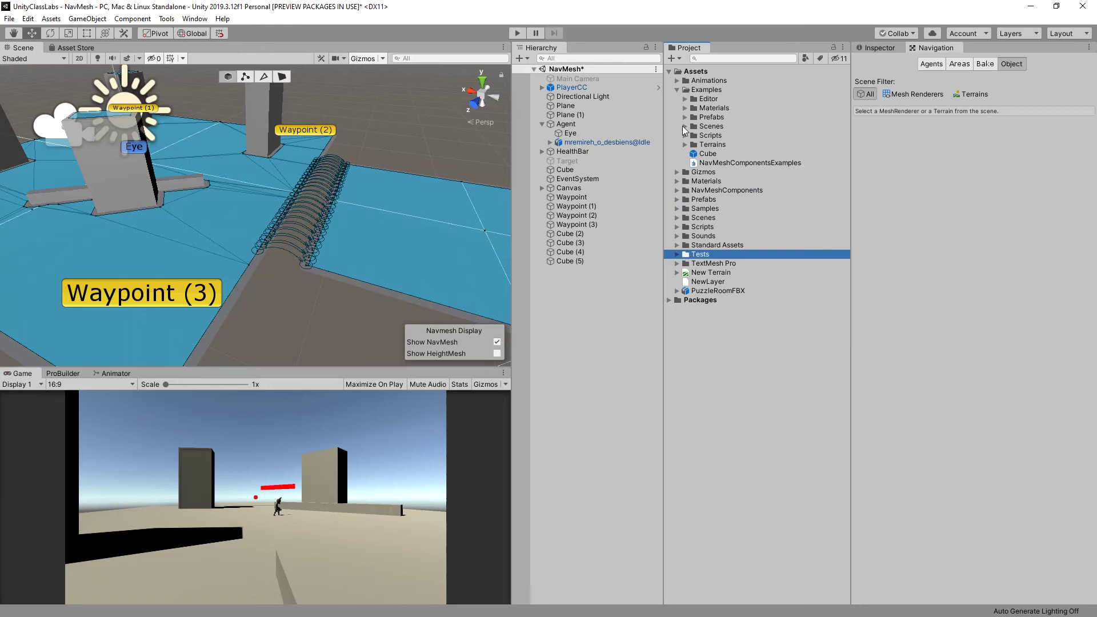
left_click(684, 127)
left_click(684, 127)
left_click(685, 143)
left_click(685, 144)
left_click(676, 190)
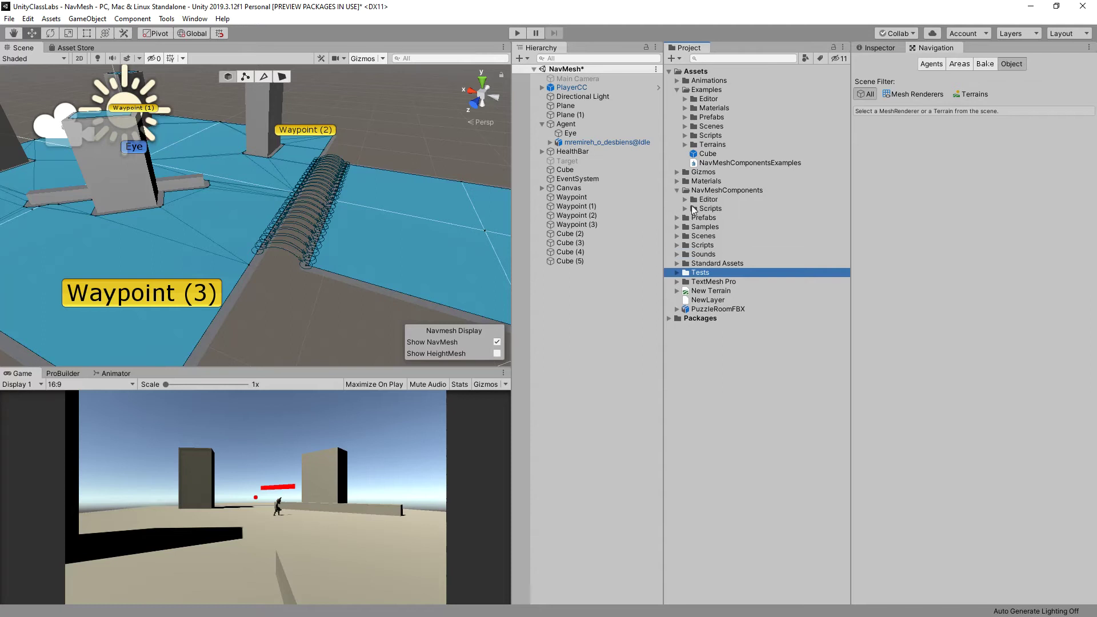
left_click(686, 208)
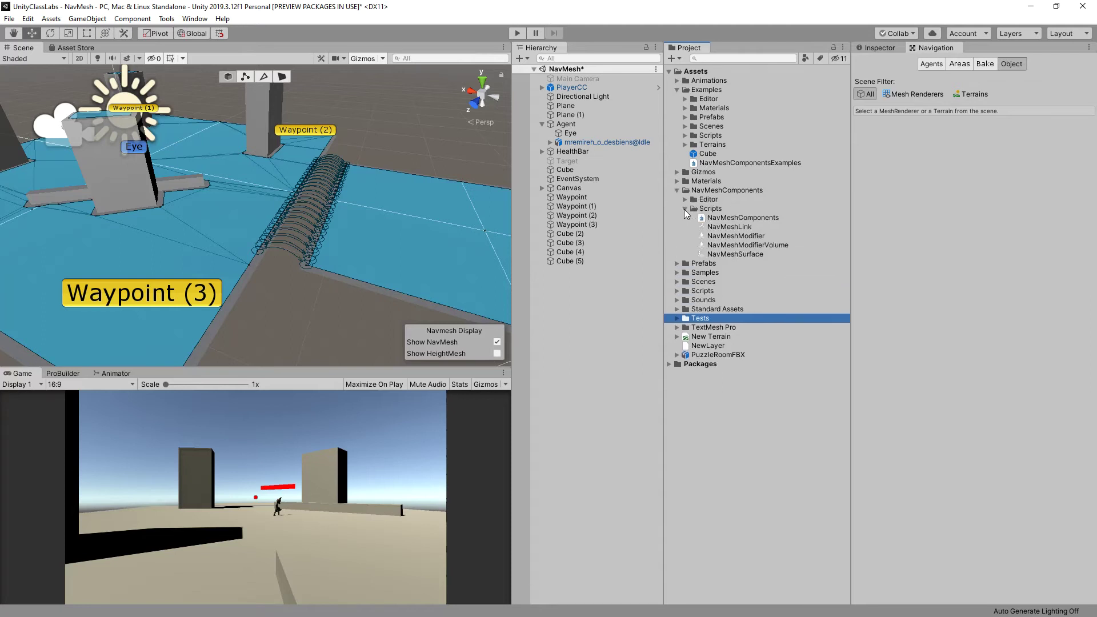
Look through the NavMeshLink, NavMeshModifier, NavMeshModifierVolume and NavMeshSurface scripts and check the Gizmos folder
left_click(742, 227)
left_click(742, 236)
left_click(742, 245)
left_click(737, 253)
left_click(736, 245)
left_click(734, 230)
left_click(736, 235)
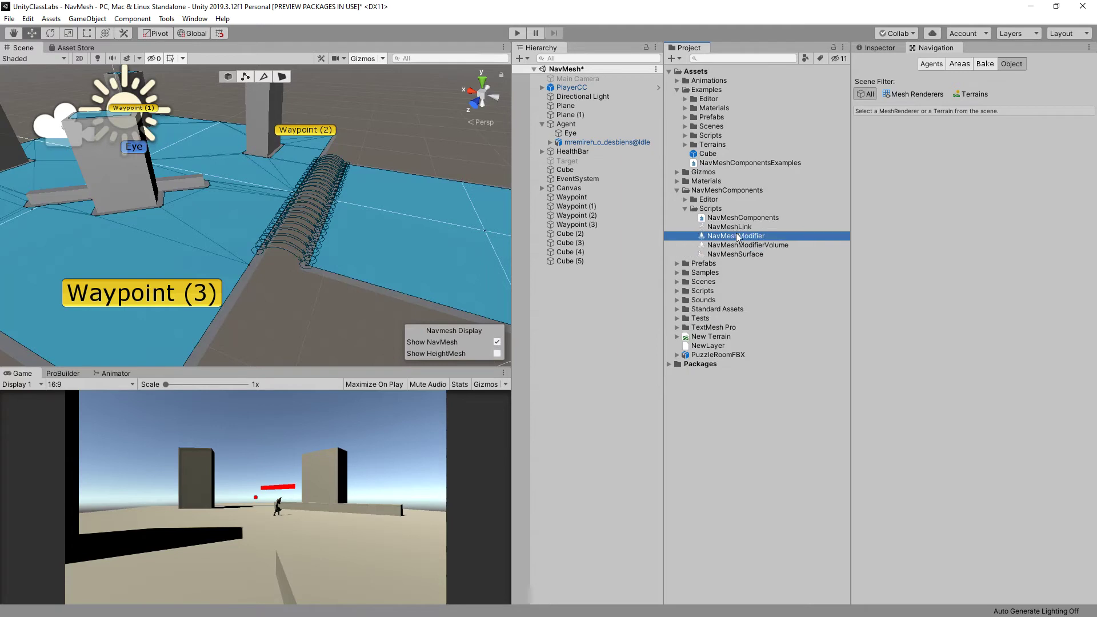
left_click(735, 253)
left_click(737, 245)
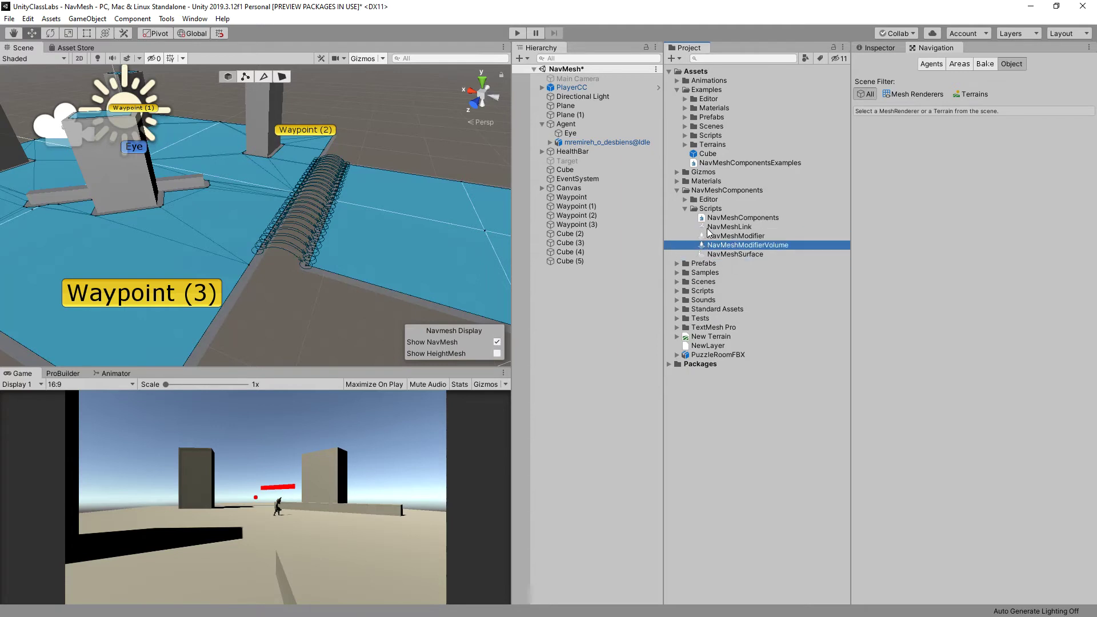
left_click(677, 172)
left_click(676, 171)
Add a new 3D cube to the NavMesh scene
scroll(268, 223, "down", 2)
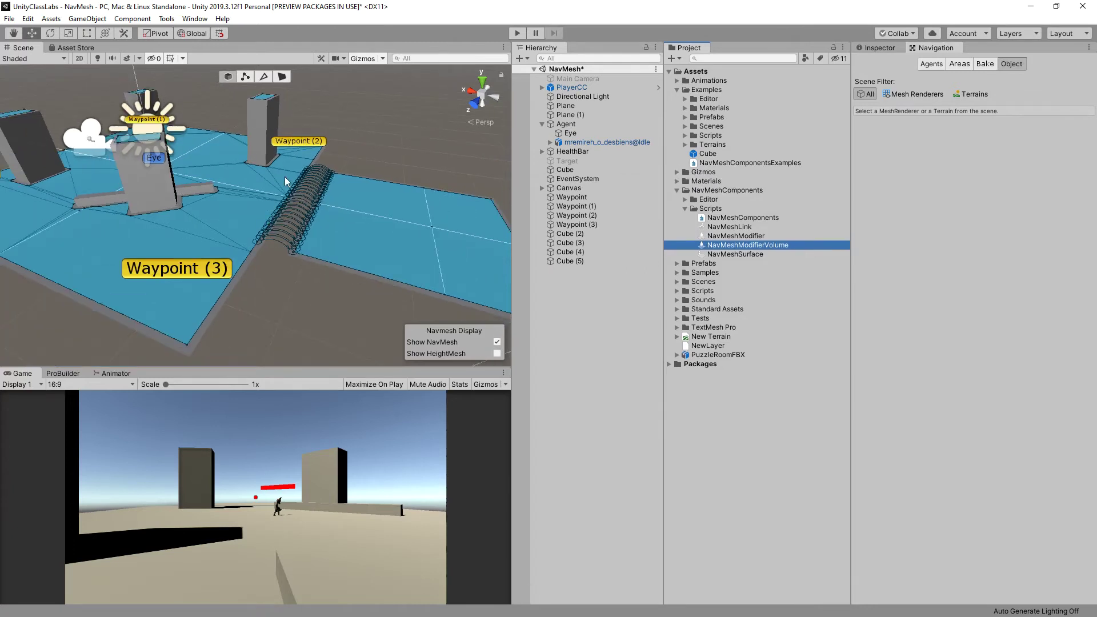
left_click_drag(206, 194, 505, 144, "alt")
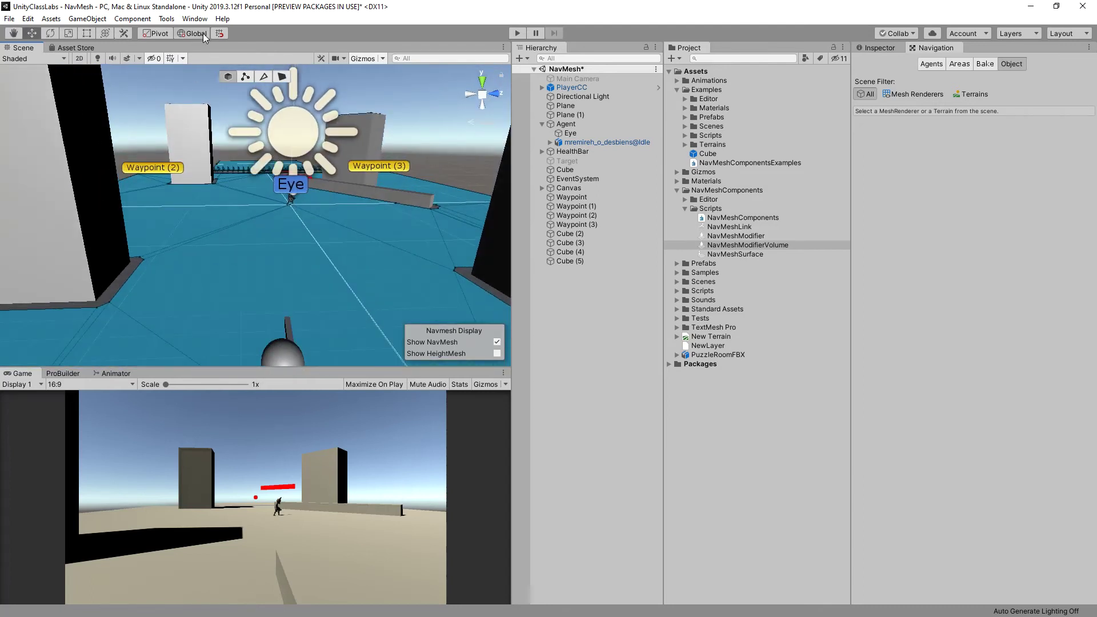
left_click(519, 58)
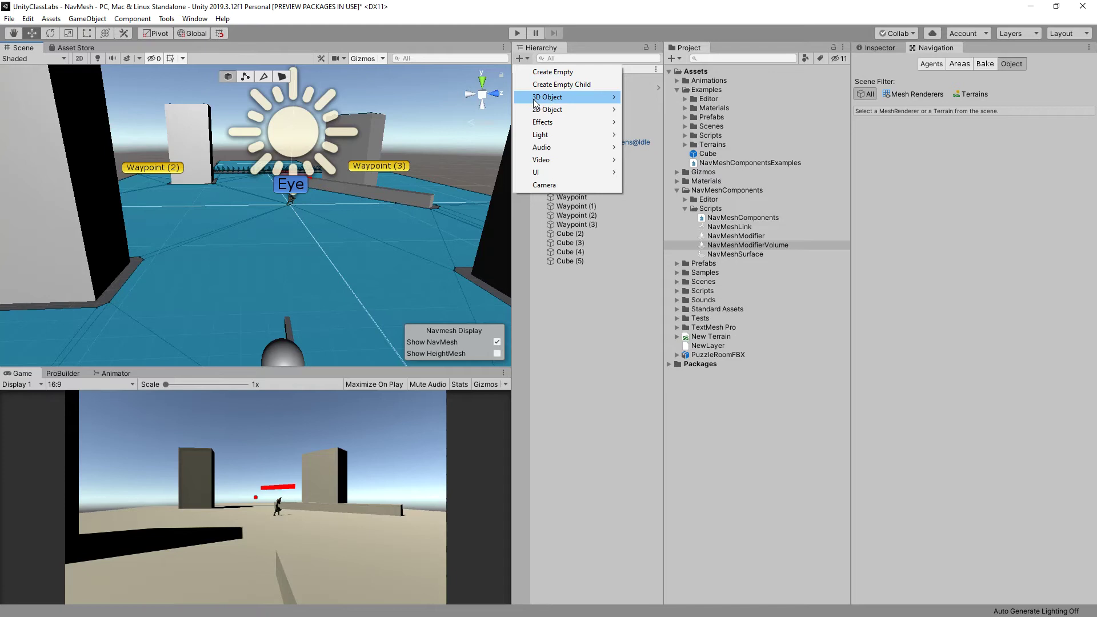
mouse_move(543, 98)
left_click(670, 98)
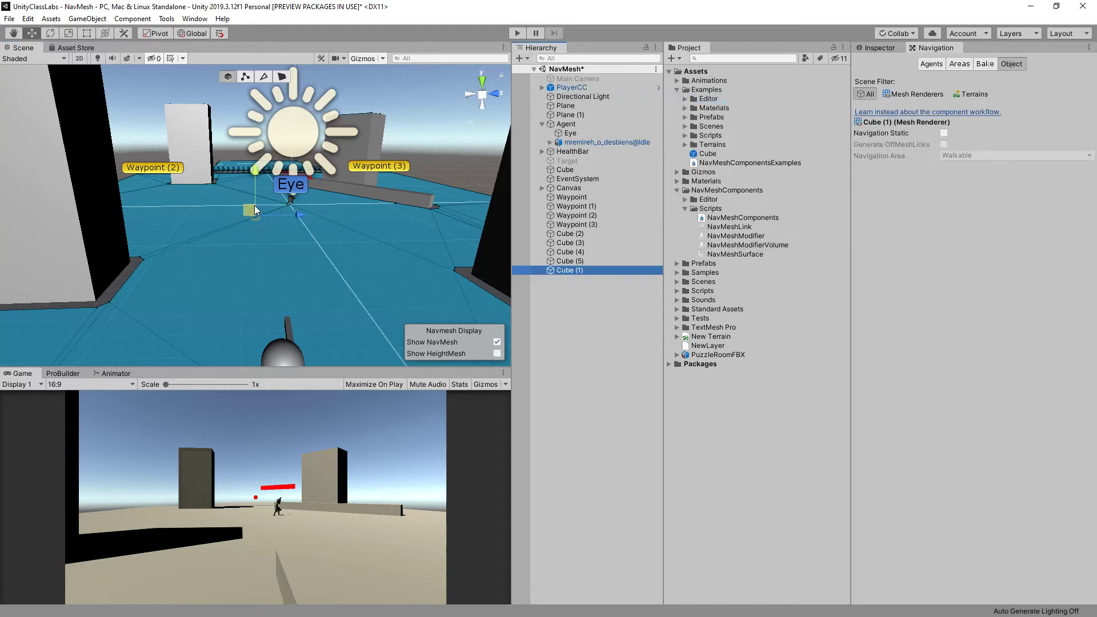
Move the new cube onto the NavMesh floor in front of the main camera
left_click_drag(255, 205, 295, 229, "alt")
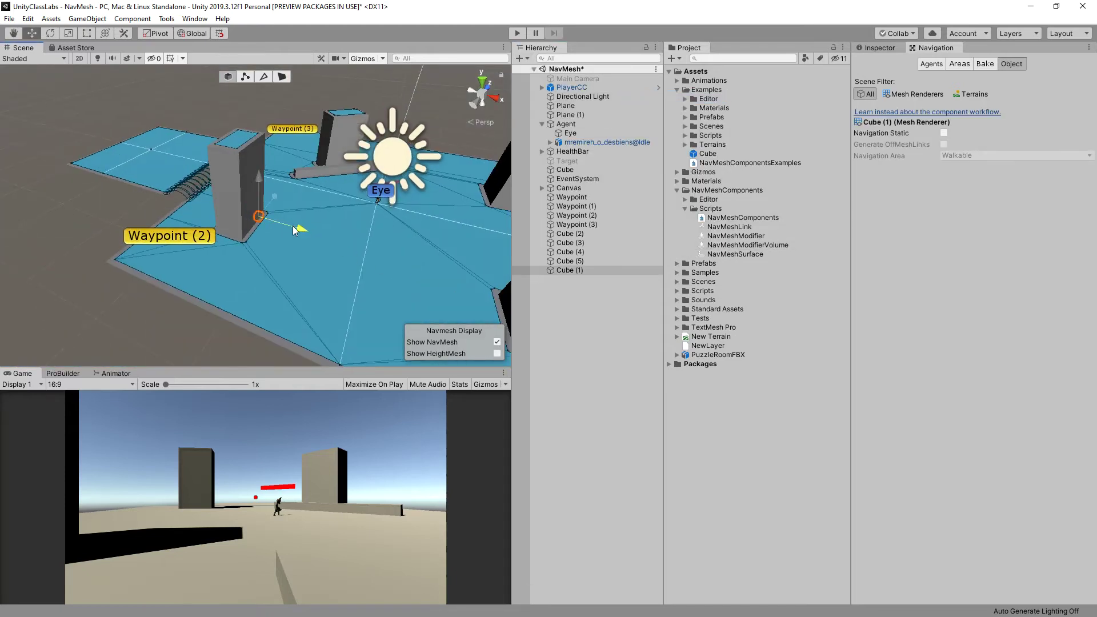
middle_click_drag(295, 230, 192, 202)
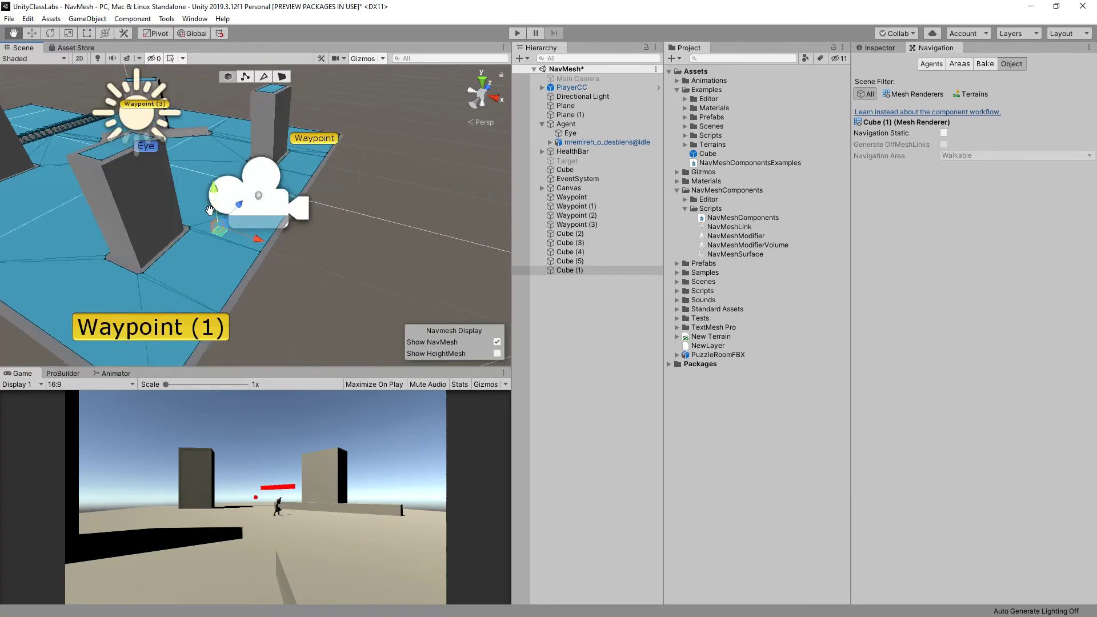
left_click_drag(200, 192, 314, 274)
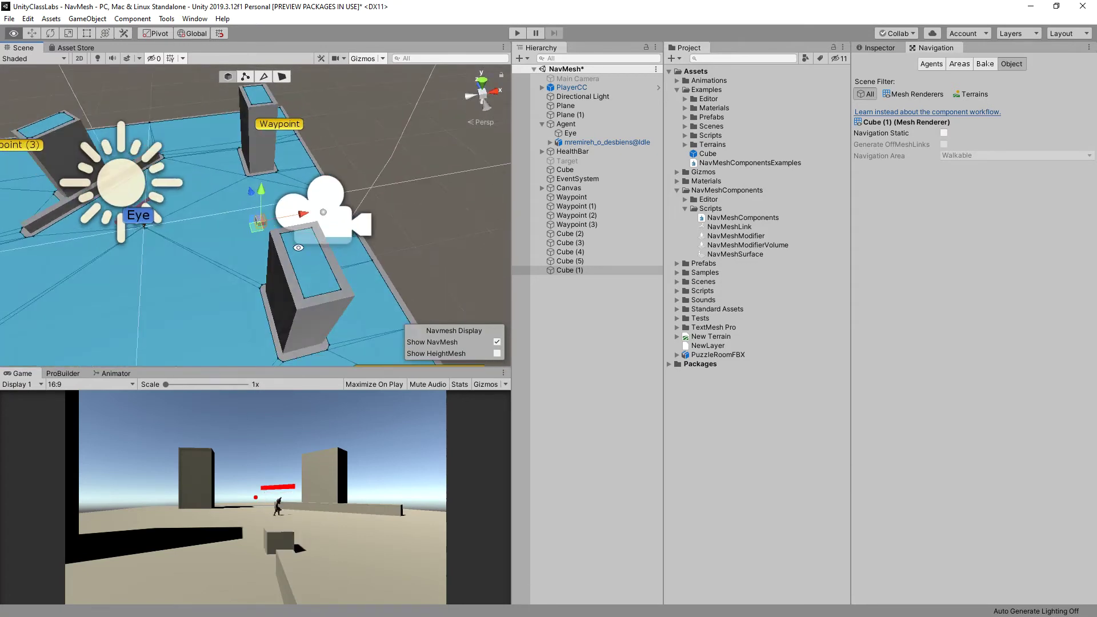
Move the new cube to an open spot on the NavMesh floor and enlarge it to about 2.96 × 1.81 × 2.96
left_click(287, 212)
left_click(259, 222)
left_click_drag(258, 224, 324, 194)
scroll(258, 279, "up", 3)
key("r")
left_click_drag(257, 243, 261, 255)
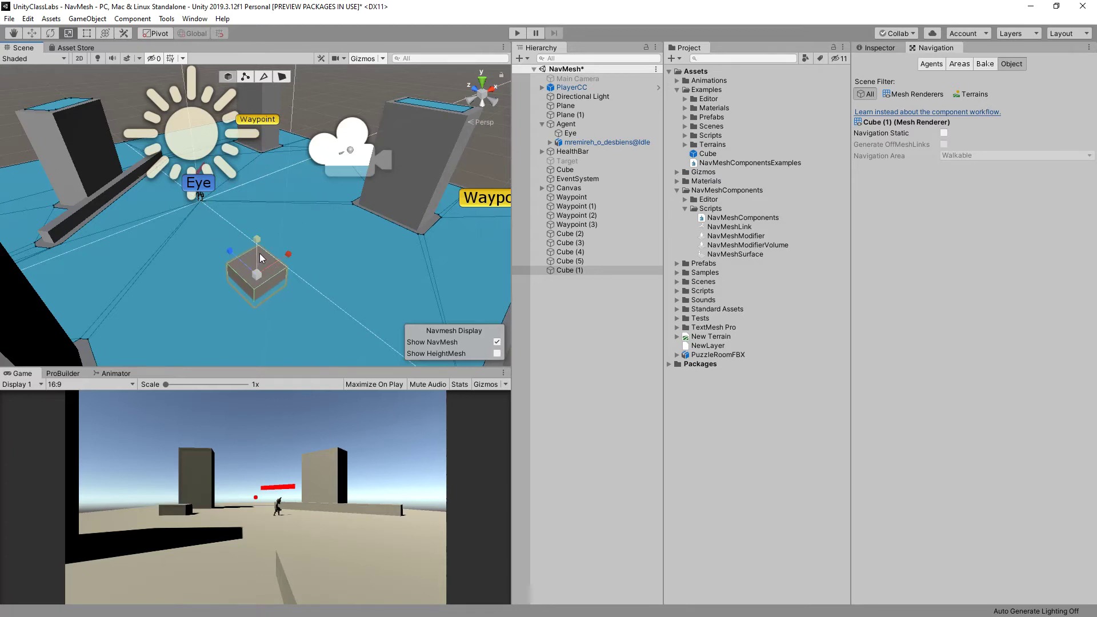
Duplicate the cube and place the copy directly beside the original as a slightly taller second step
key("ctrl+d")
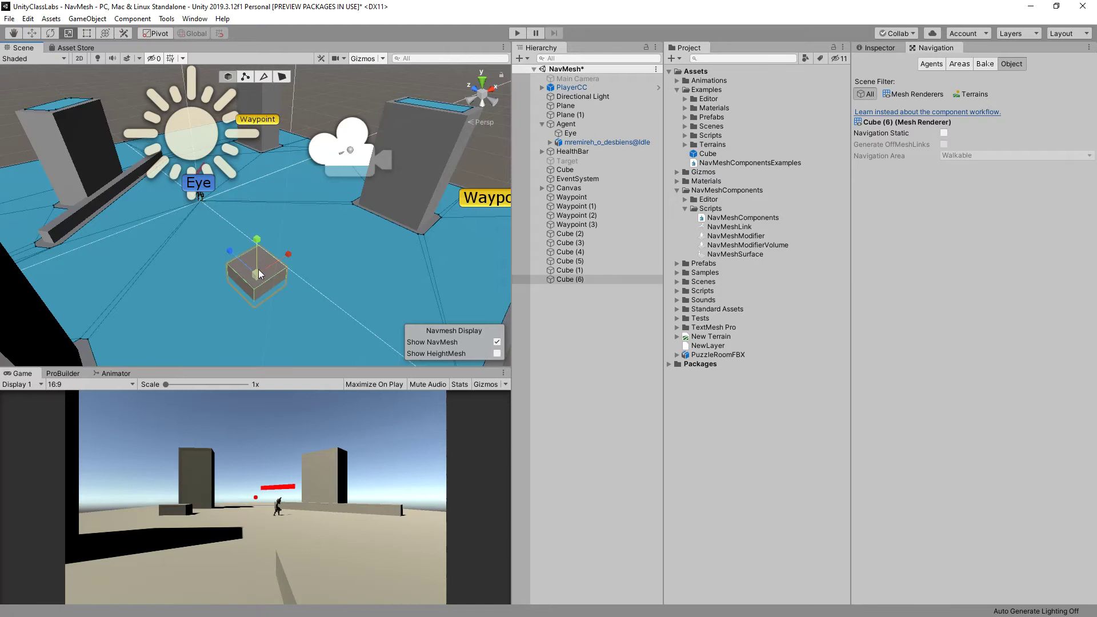
key("w")
left_click_drag(250, 282, 301, 257)
key("r")
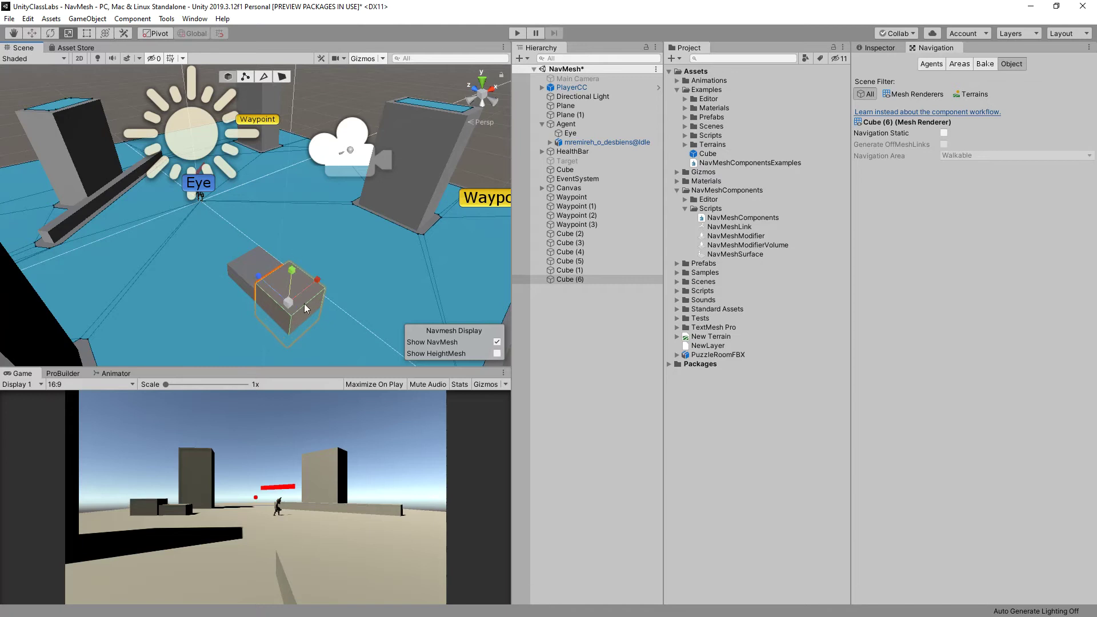
left_click_drag(341, 331, 207, 308, "alt")
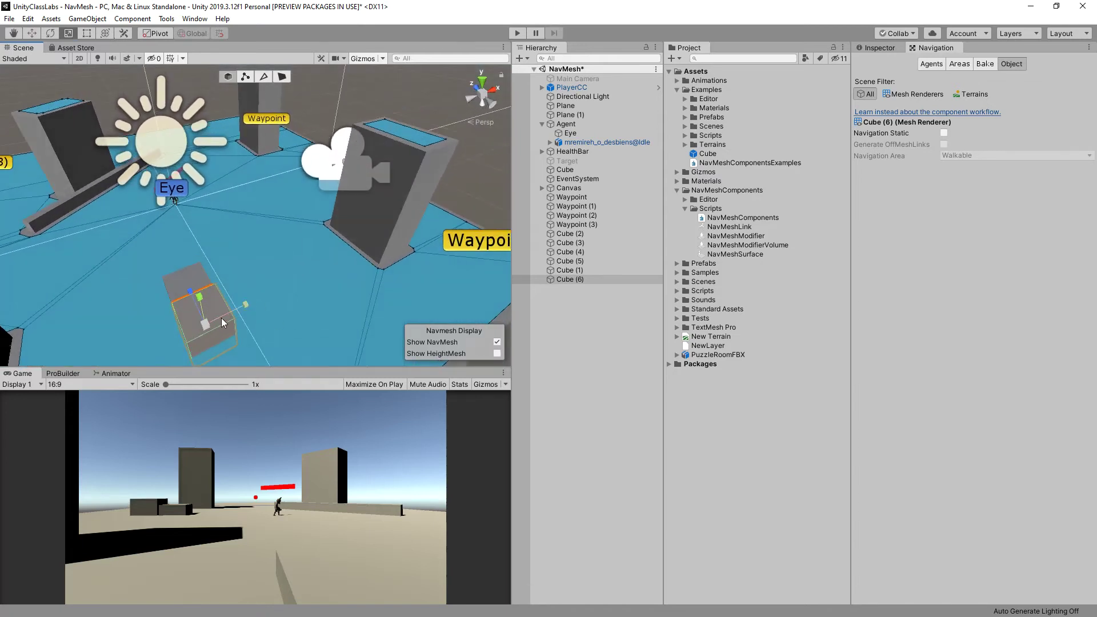
Duplicate the second cube, place the copy beside the pair, and enlarge it to about 5.3 × 7.2 × 6.4
key("ctrl+d")
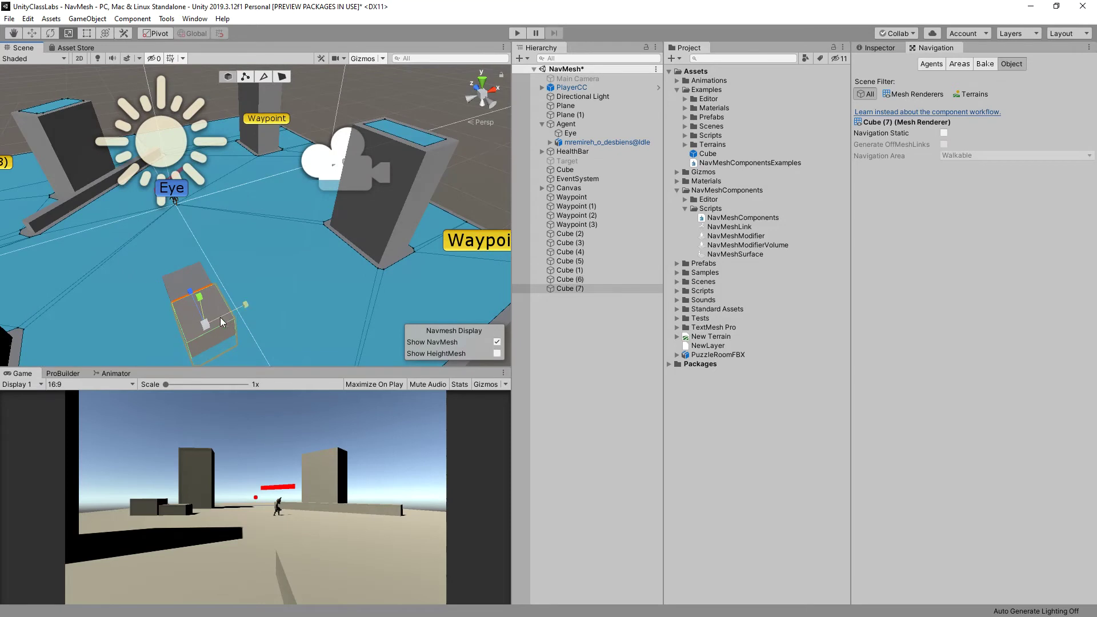
key("w")
left_click_drag(223, 317, 413, 311)
key("r")
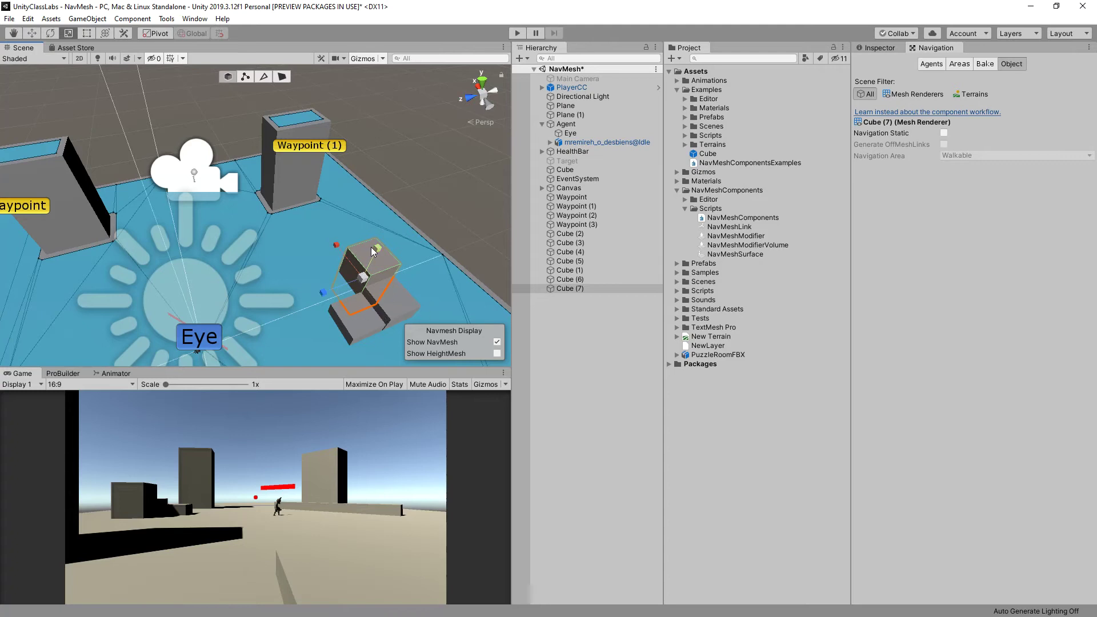
left_click_drag(362, 287, 385, 281)
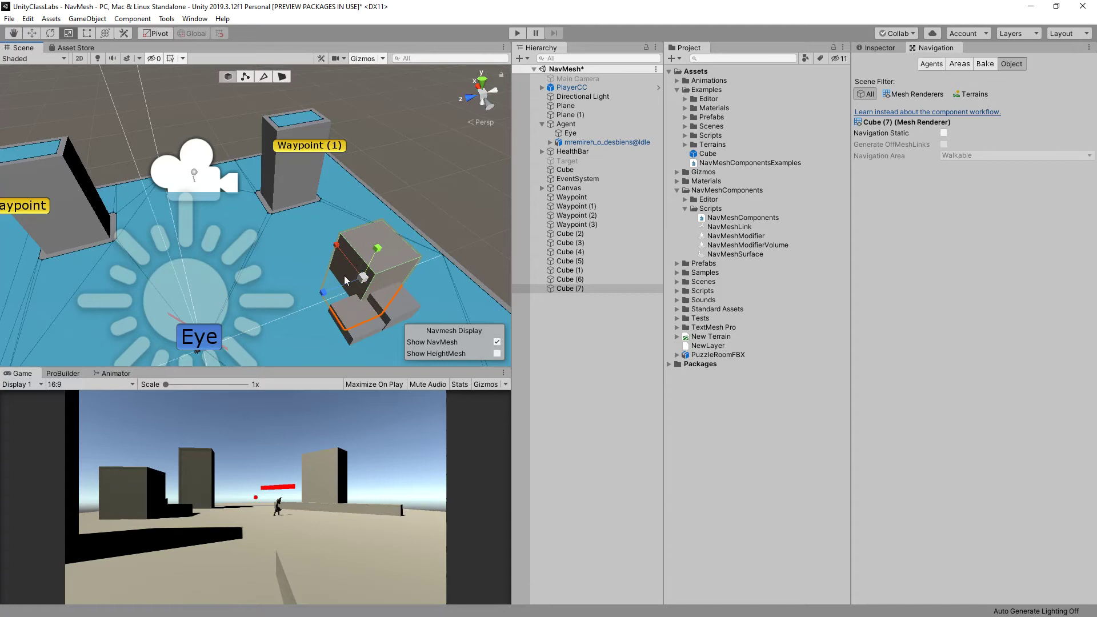
left_click_drag(321, 293, 296, 291)
mouse_move(379, 245)
left_mouse_down()
mouse_move(376, 260)
mouse_move(376, 251)
left_mouse_up()
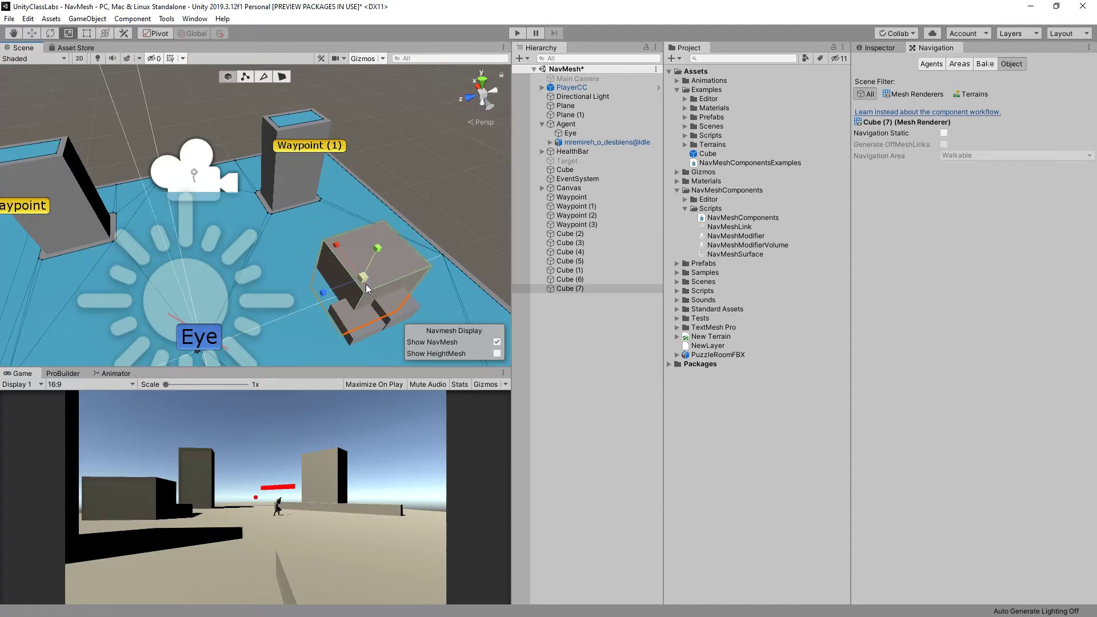
Lower the large block into the floor and position it against the two smaller cubes
key("w")
left_click_drag(342, 265, 368, 248)
left_click(366, 249)
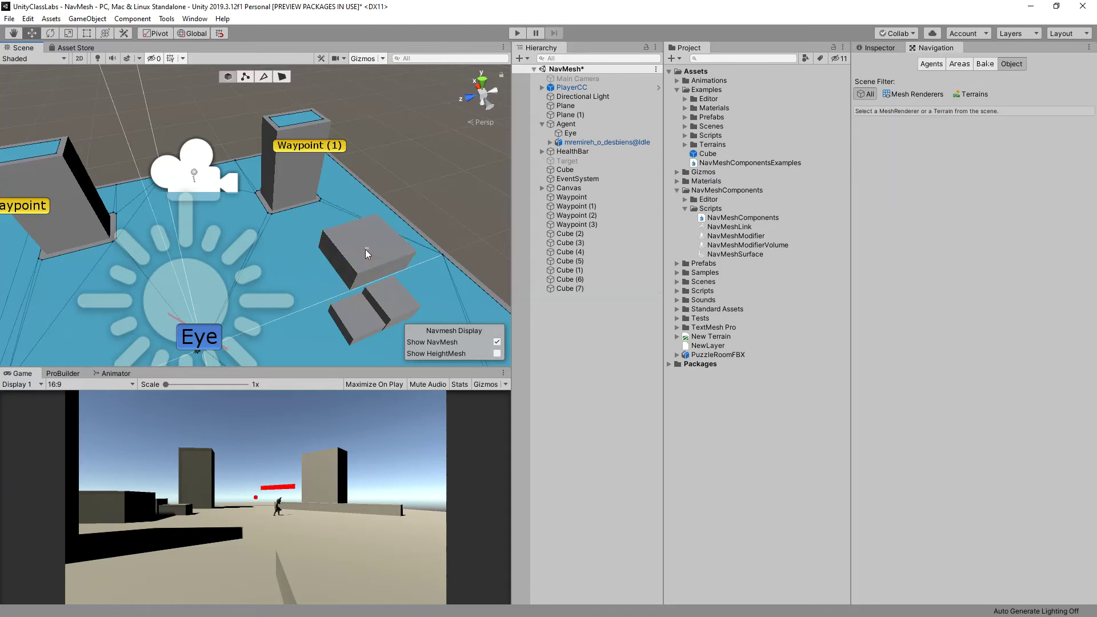
left_click(365, 269)
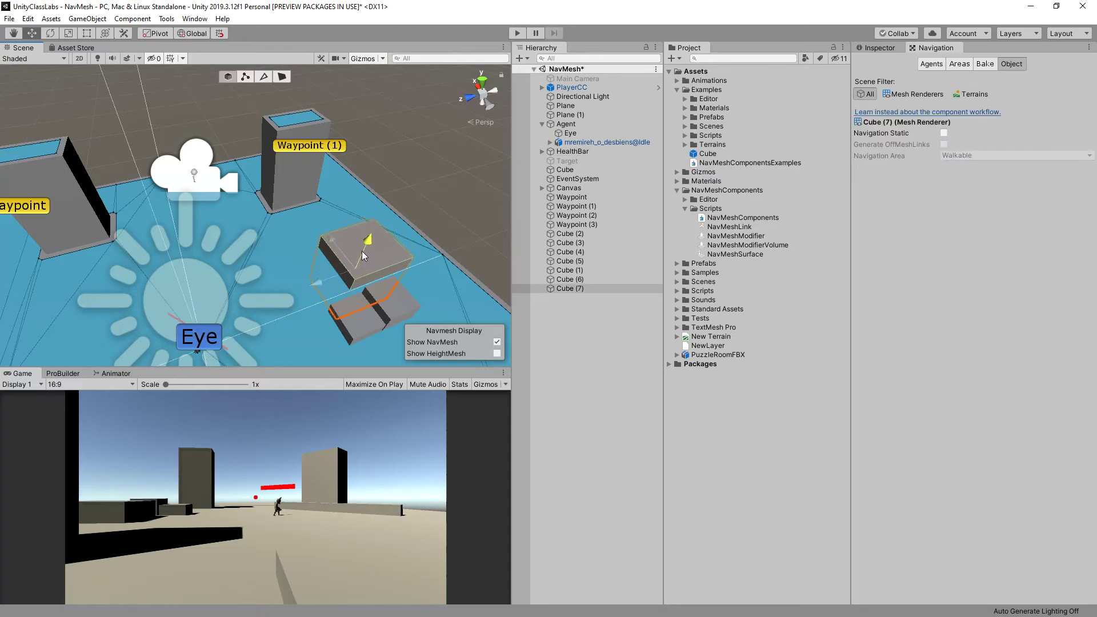
left_click_drag(338, 252, 345, 254)
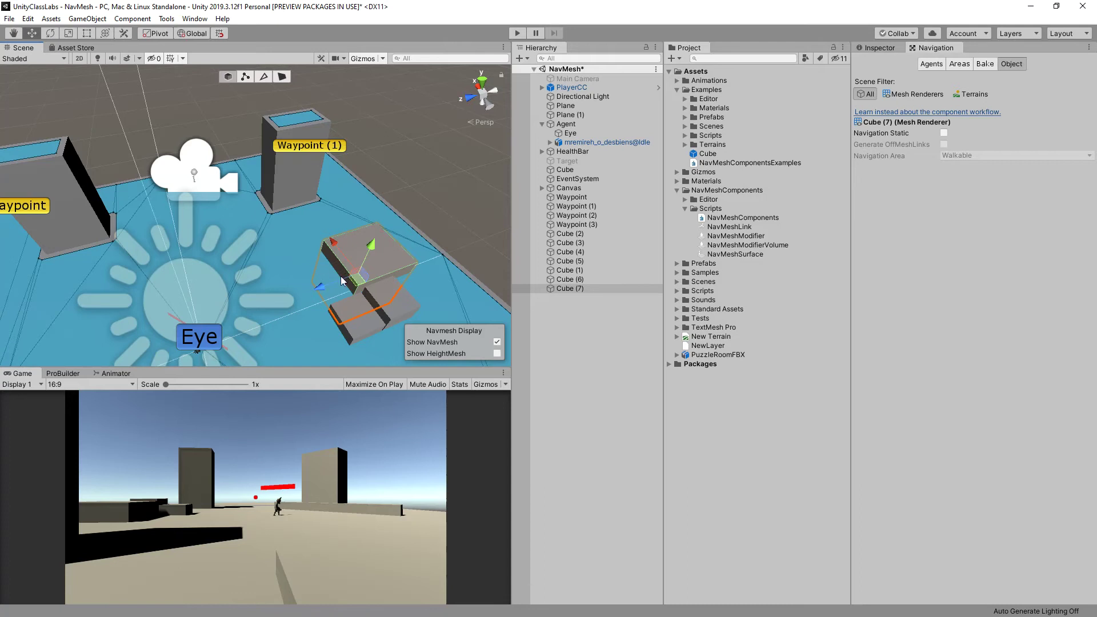
Try to select the three stepped cubes together in the scene
scroll(236, 304, "down", 5)
scroll(294, 310, "up", 1)
left_click(309, 317)
left_click(341, 295)
left_click(359, 260)
left_click(336, 287)
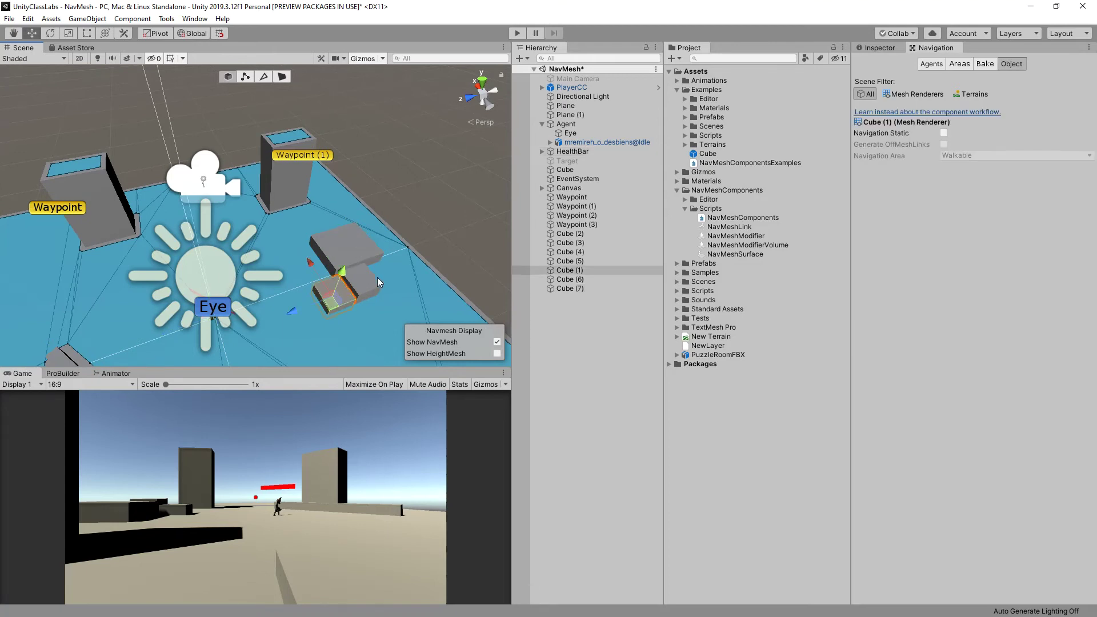
left_click(358, 279)
left_click(346, 286)
left_click(370, 279)
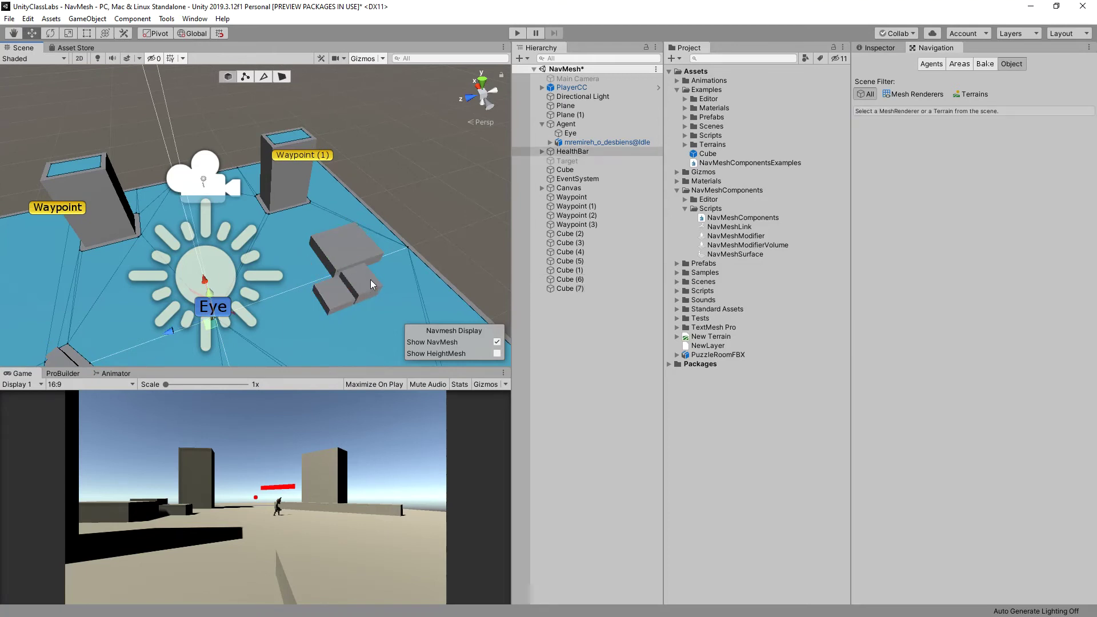
left_click(331, 309)
left_click(334, 296)
left_click(347, 297)
left_click(340, 293)
left_click(372, 280)
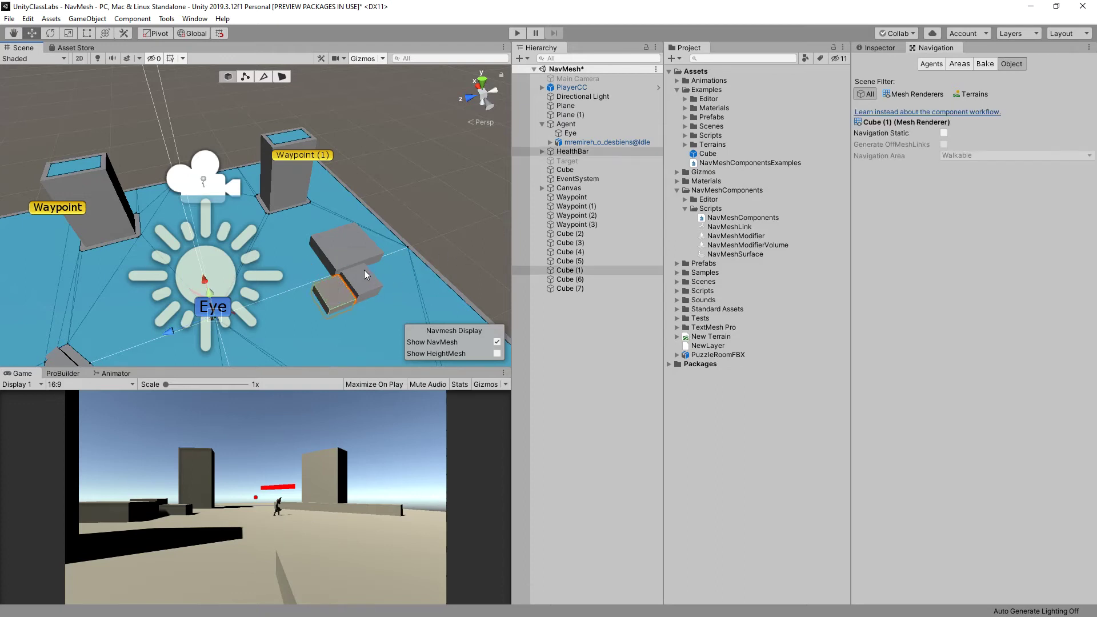
Activate the Target object and deactivate the HealthBar object that gets in the way of selecting the cubes
left_click(876, 48)
left_click(365, 288)
key("ctrl+z")
key("ctrl+z")
left_click_drag(407, 308, 343, 246, "alt")
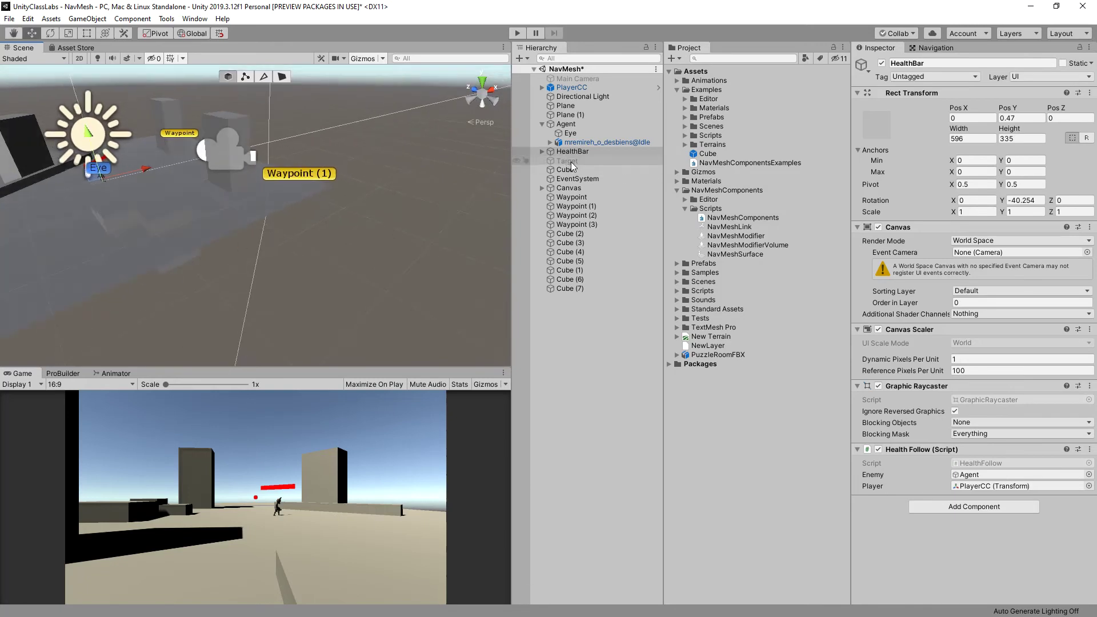
left_click(592, 149)
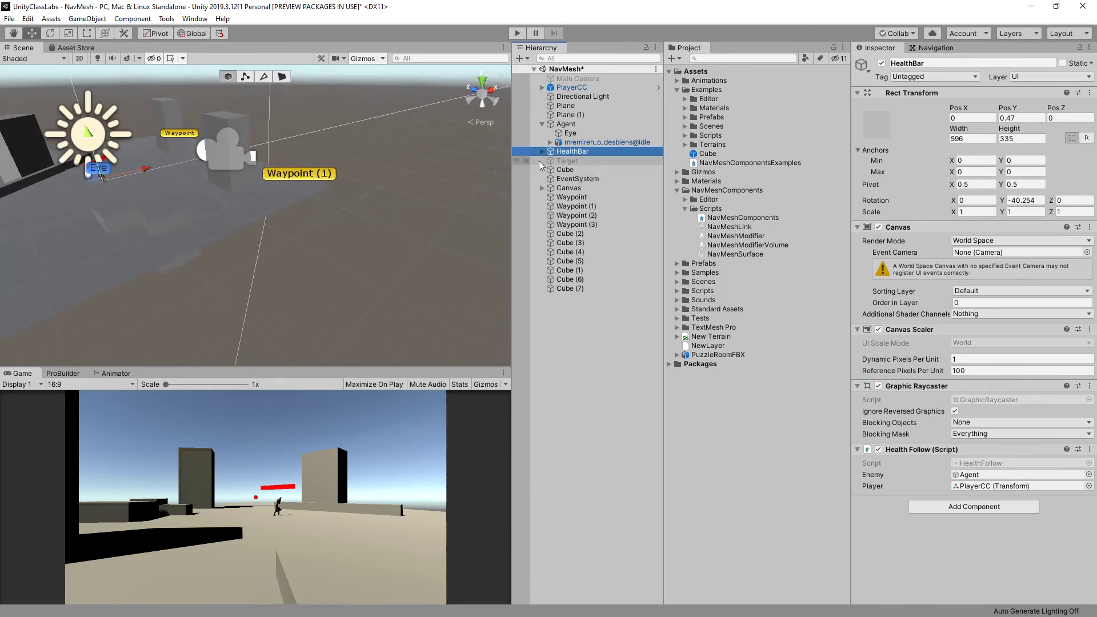
left_click(567, 161)
left_click(861, 68)
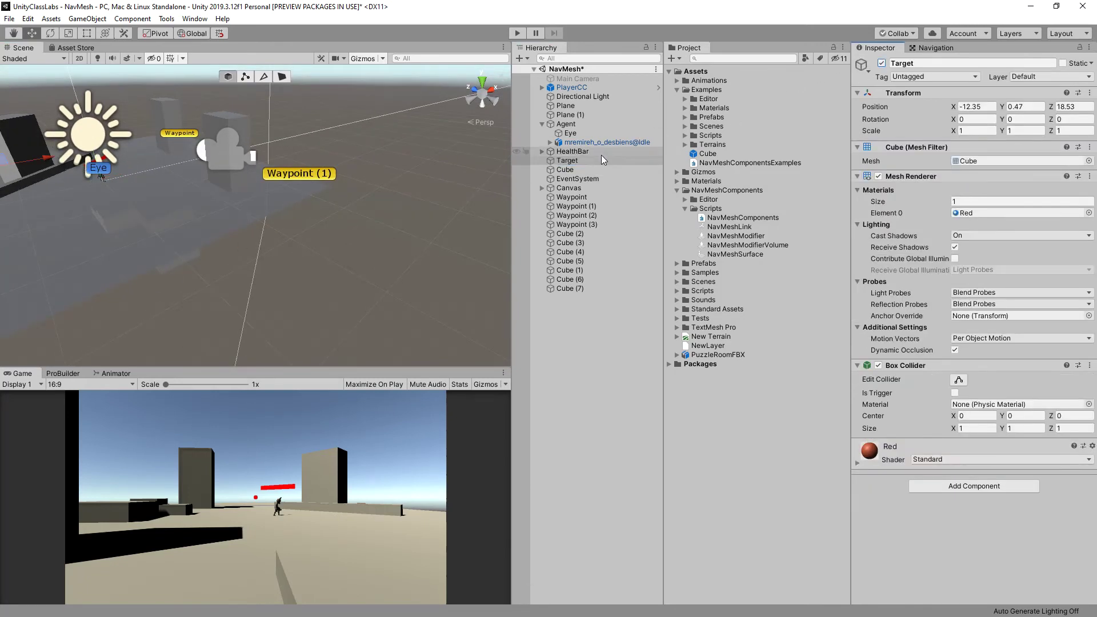
left_click(597, 152)
left_click(881, 63)
Adjust the two taller cubes so the three form rising steps, with the large block at about X 2.21, Y -0.46, Z -16.48
middle_click_drag(377, 184, 499, 202)
scroll(245, 214, "up", 3)
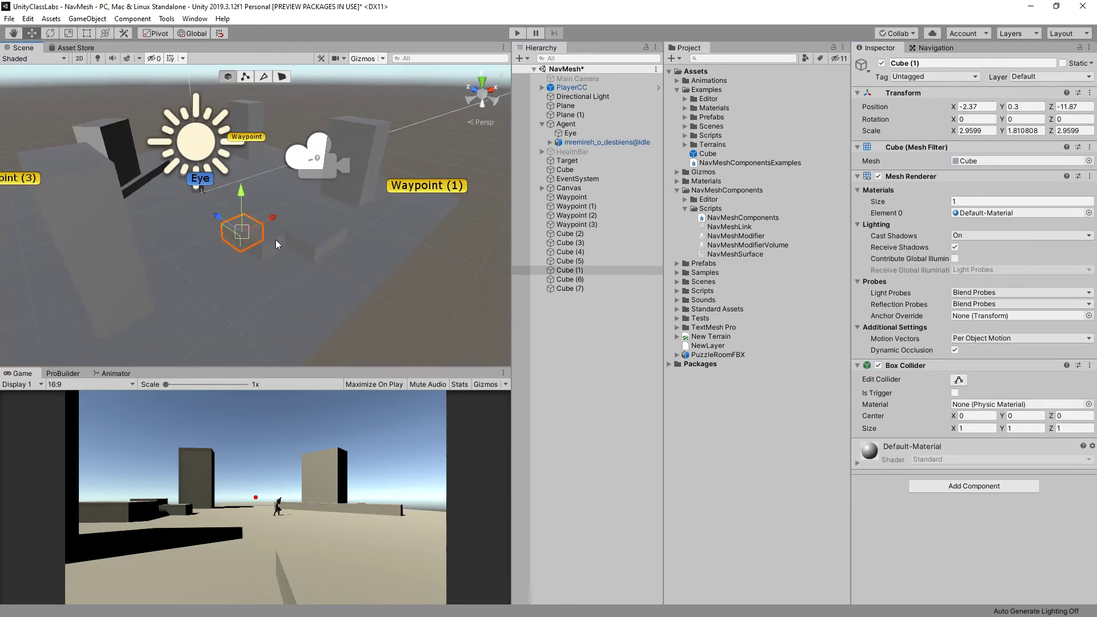
left_click(275, 239, "shift")
left_click(319, 231, "shift")
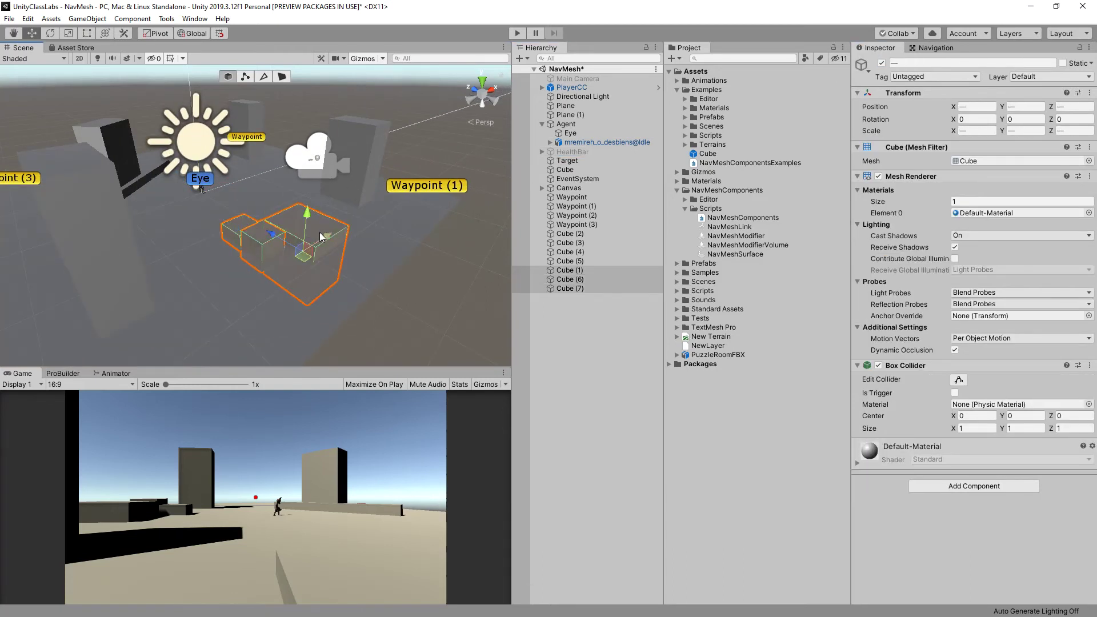
scroll(339, 285, "up", 3)
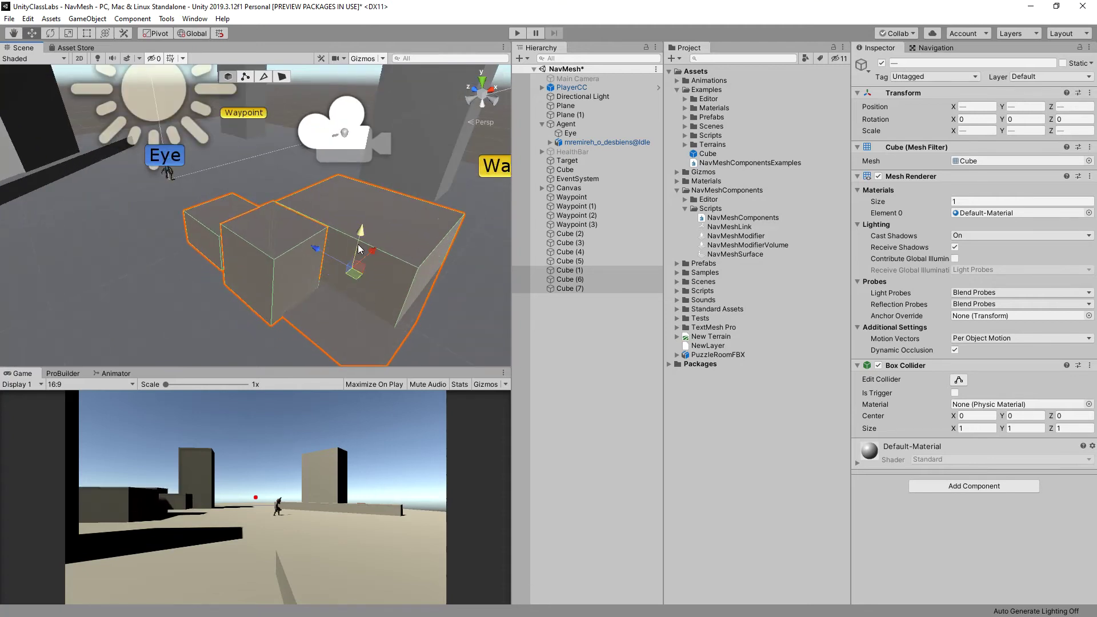
left_click(381, 287)
left_click(383, 286)
left_click_drag(361, 253, 335, 280)
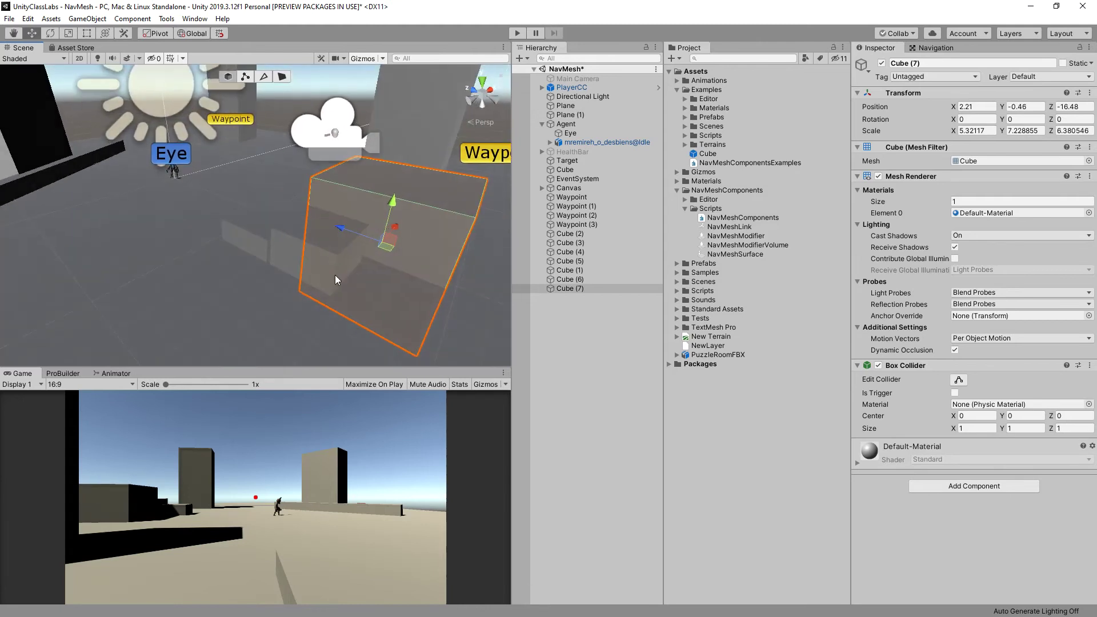
Select the three stepped cubes together and mark them as Navigation Static
left_click(260, 234)
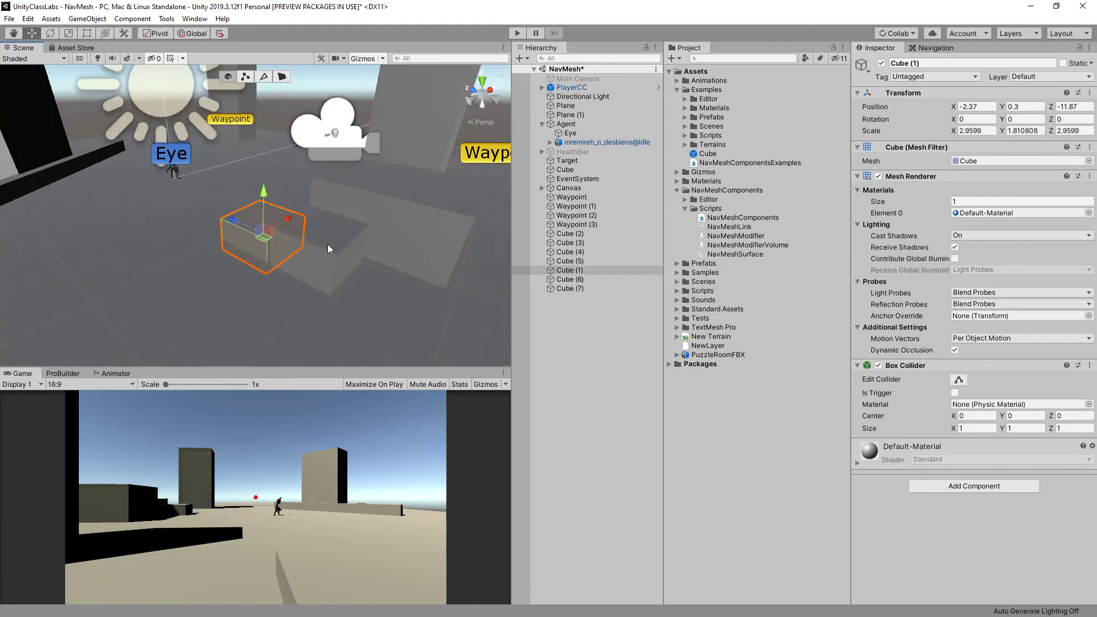
left_click(327, 244, "shift")
left_click(376, 231, "shift")
left_click(219, 318)
left_click(271, 245)
left_click(350, 245, "shift")
left_click(412, 207, "shift")
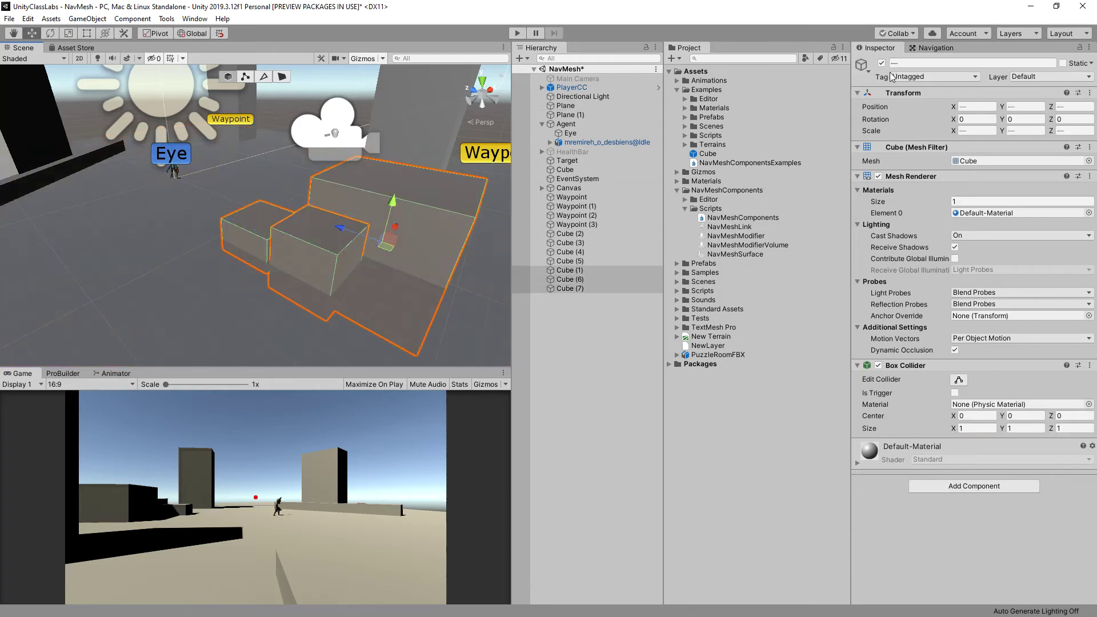
left_click(936, 47)
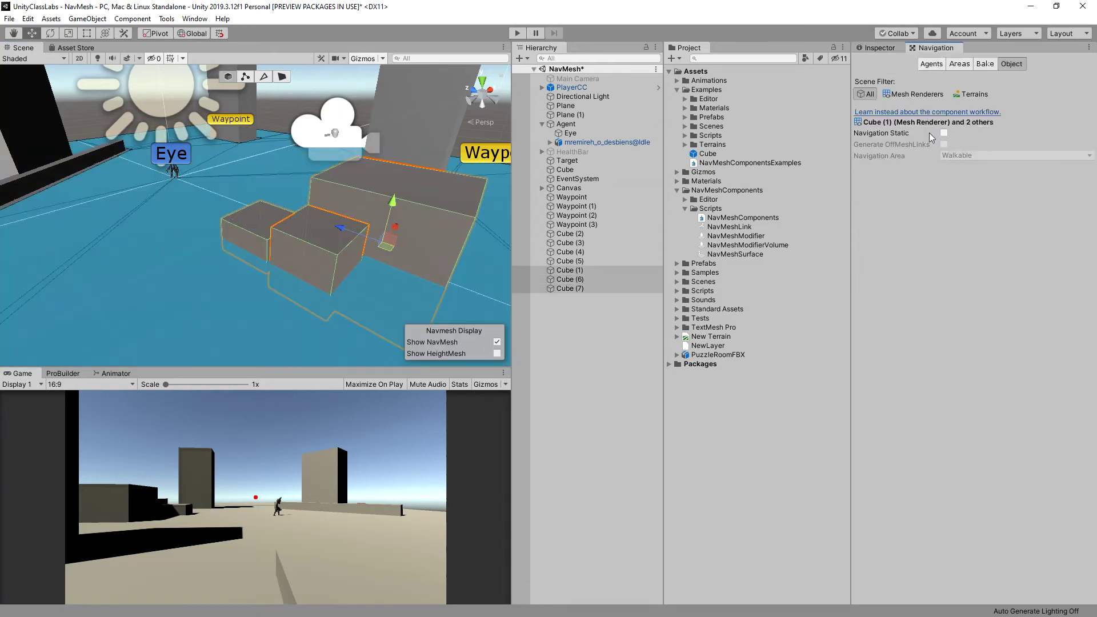
left_click(944, 133)
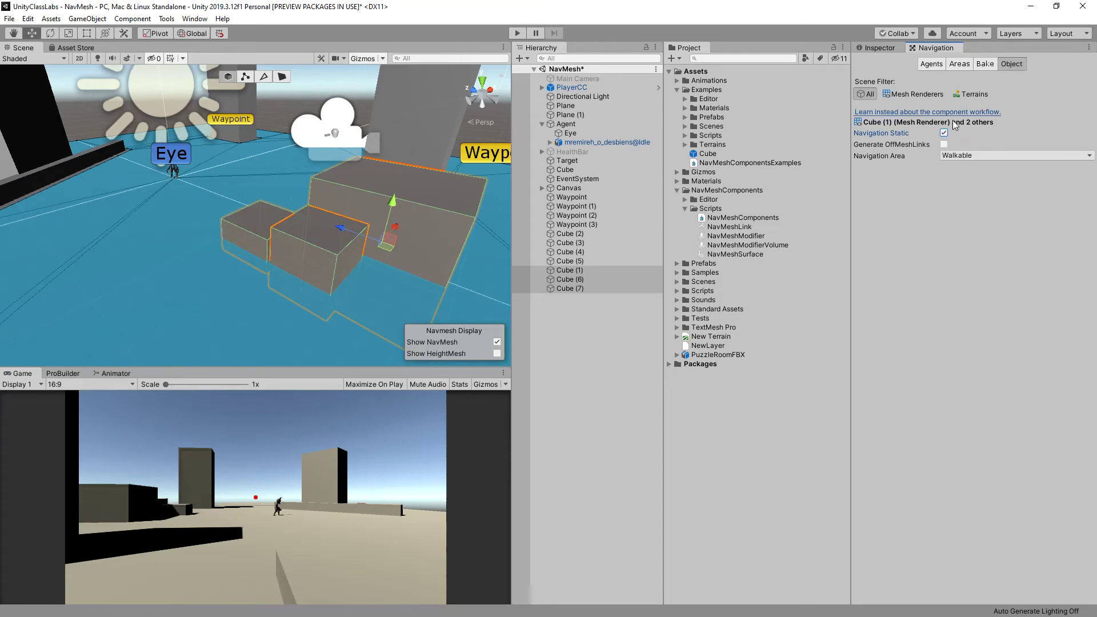
Bake the NavMesh to include the three stepped cubes
left_click(981, 64)
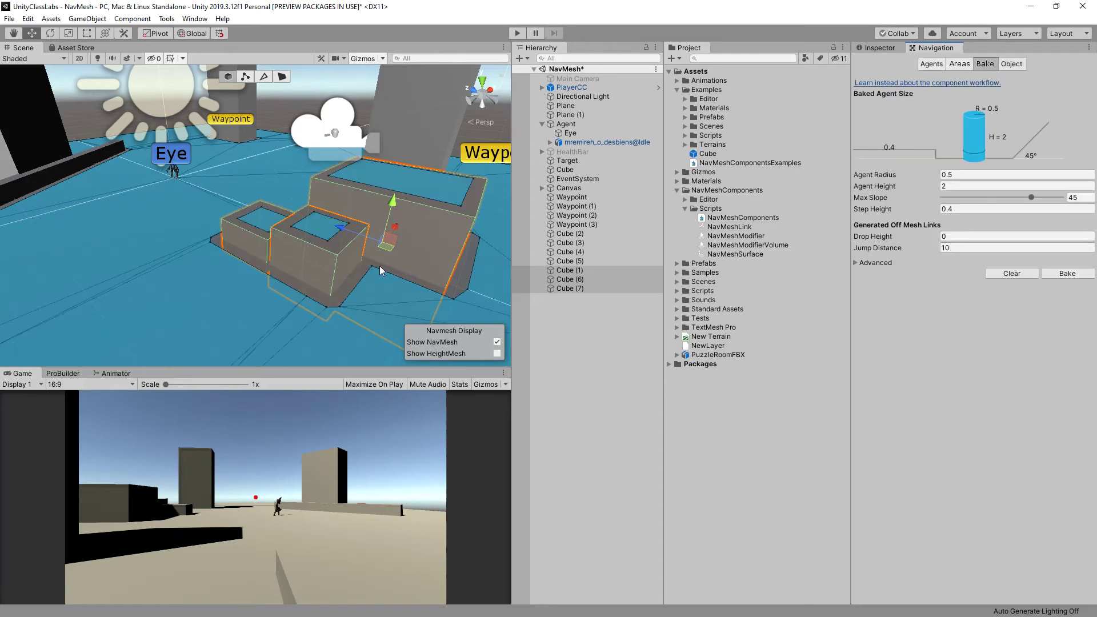
scroll(304, 248, "down", 3)
scroll(299, 241, "up", 2)
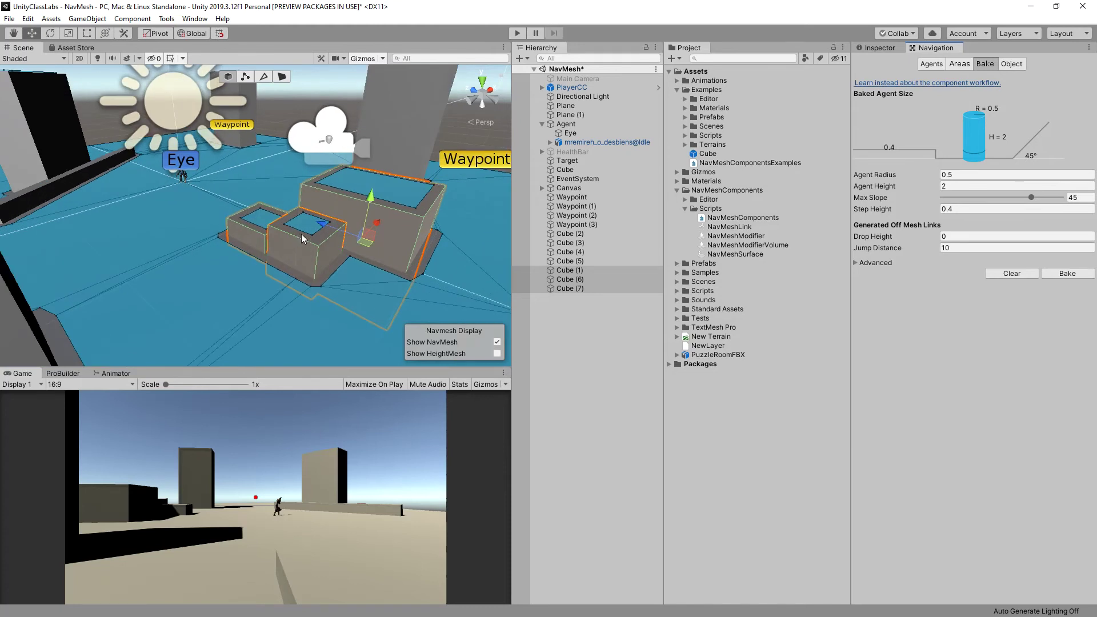
Stretch the middle cube and the smallest cube along the X axis to widen their top surfaces
left_click(319, 245)
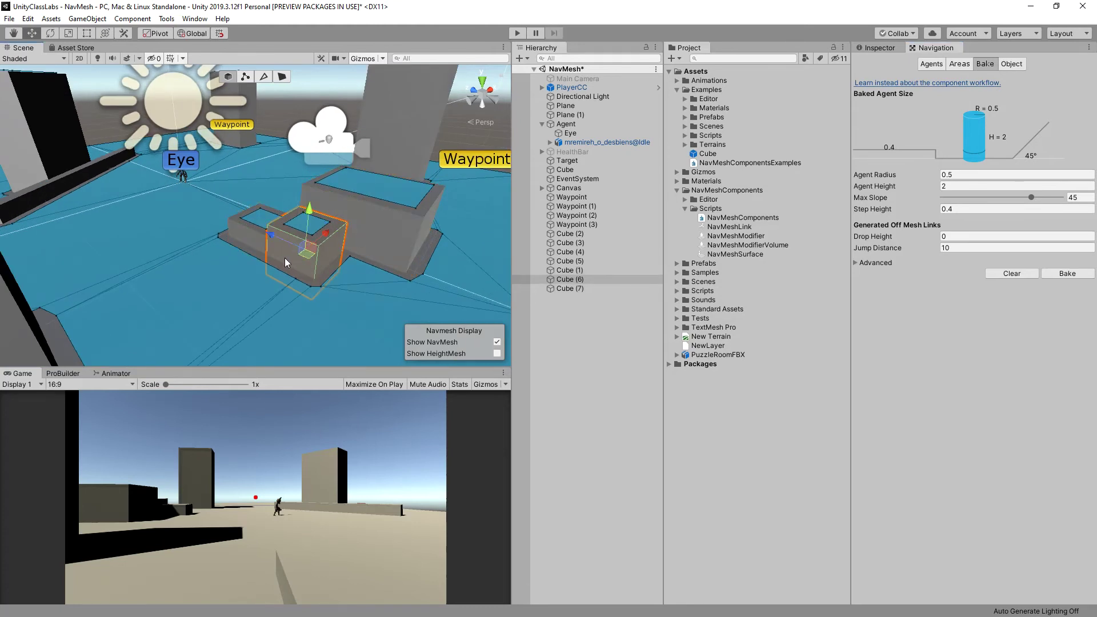
key("r")
left_click_drag(330, 228, 373, 215)
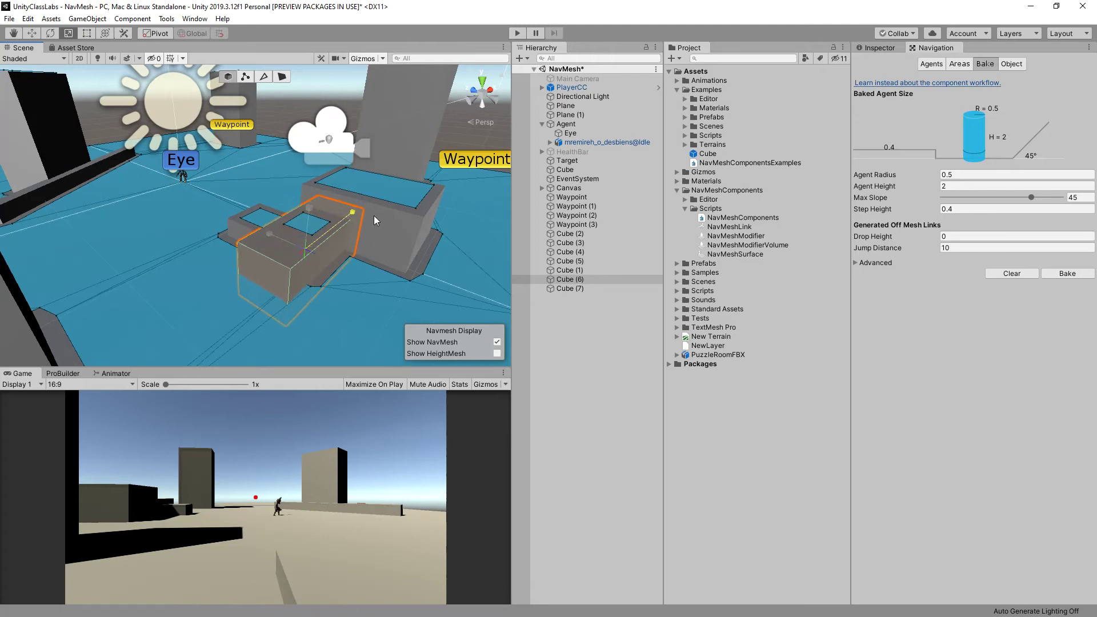
left_click(254, 224)
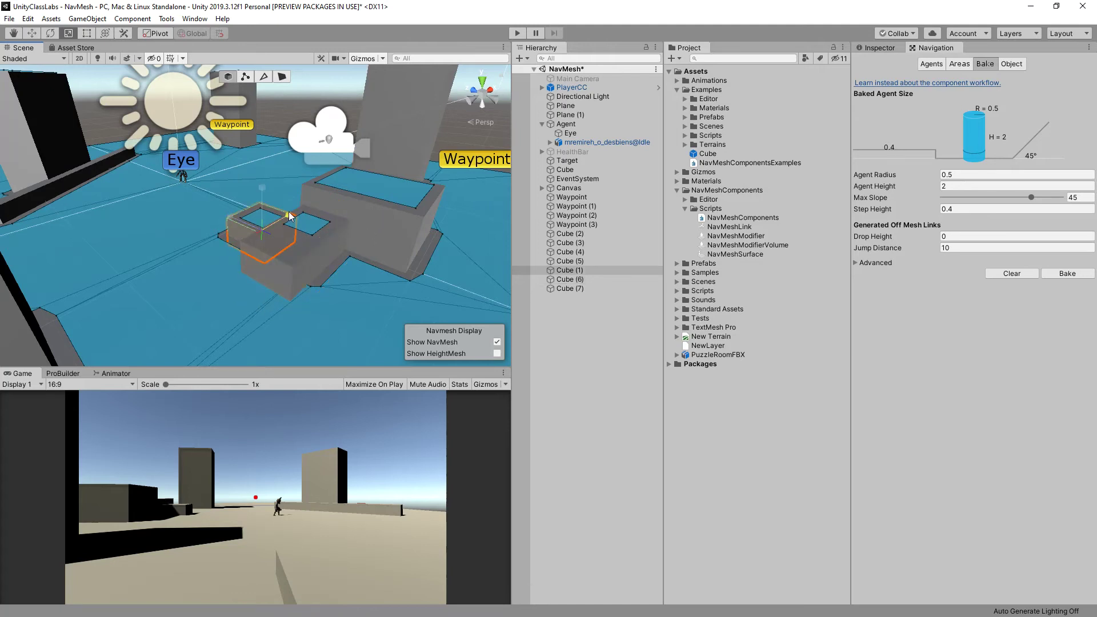
scroll(342, 240, "down", 5)
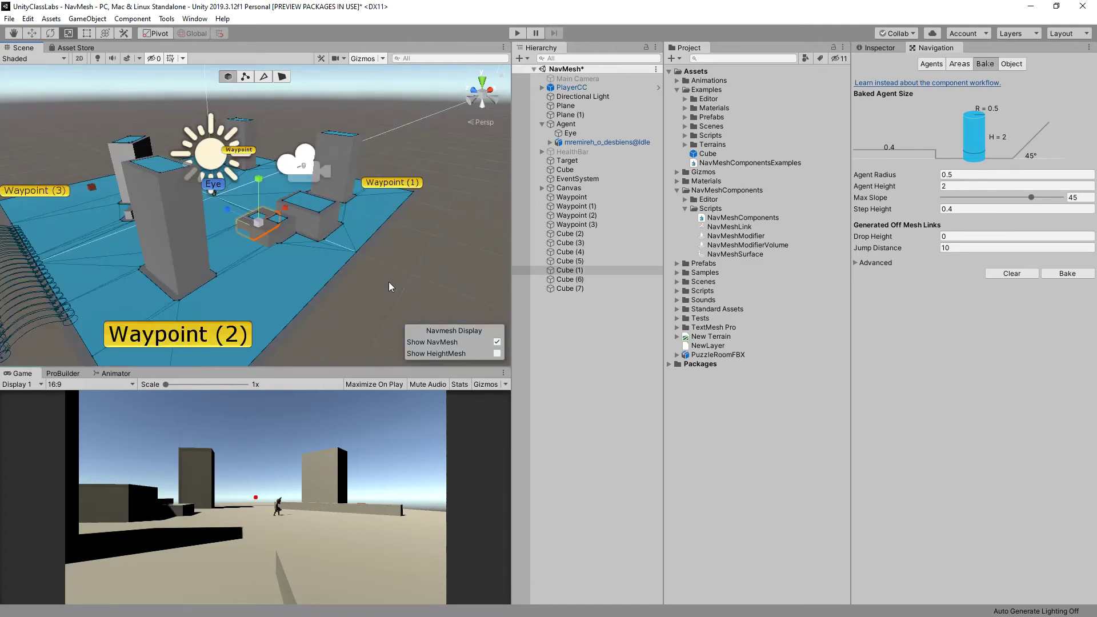
scroll(389, 282, "up", 5)
left_click(319, 258)
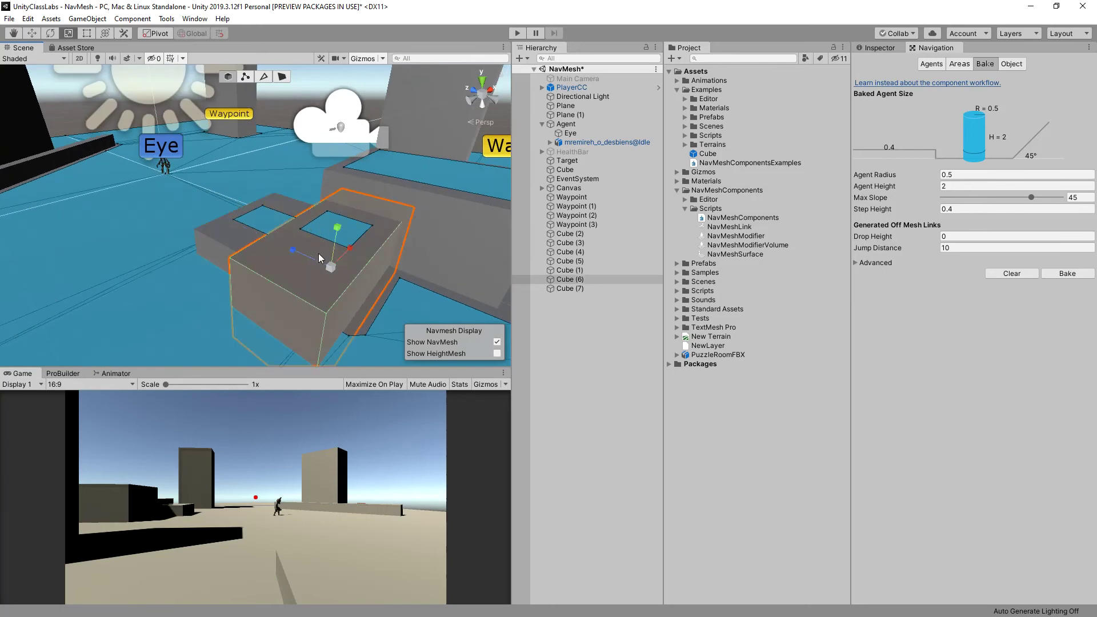
Select the three cubes together with the floor plane and rebake the NavMesh
left_click(431, 186)
left_click(325, 264, "shift")
left_click(229, 237, "shift")
left_click(184, 235, "shift")
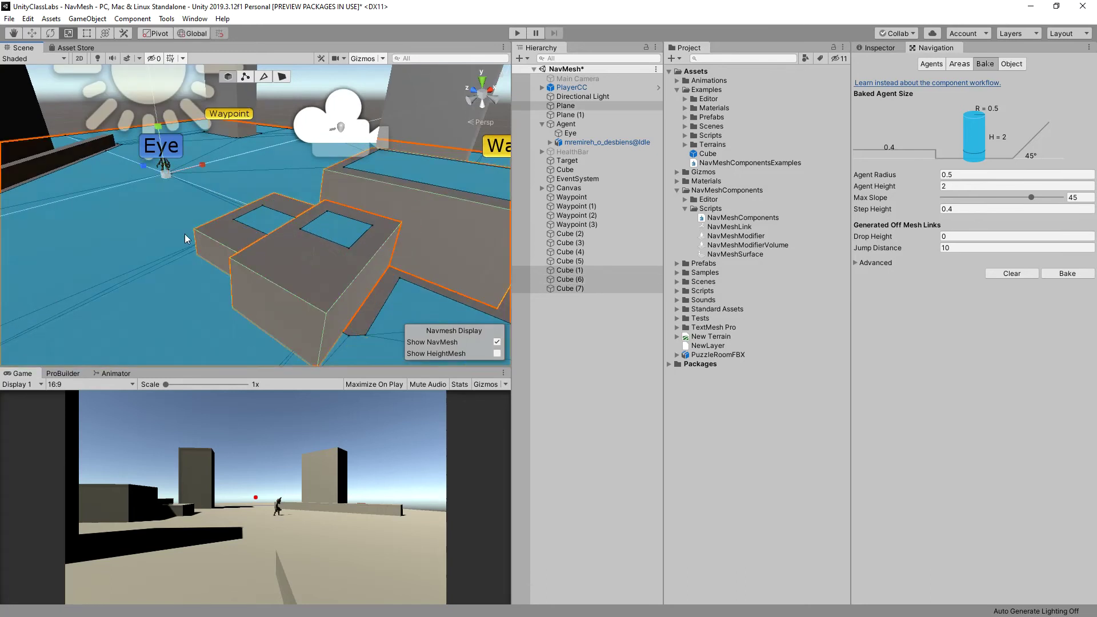
left_click(1064, 277)
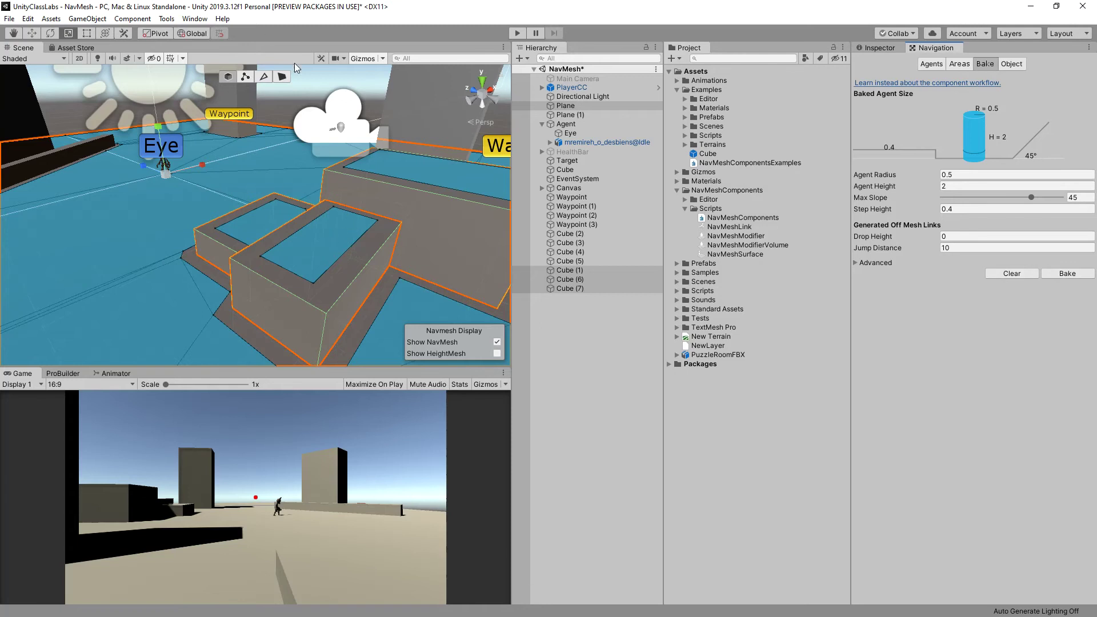
left_click(278, 182)
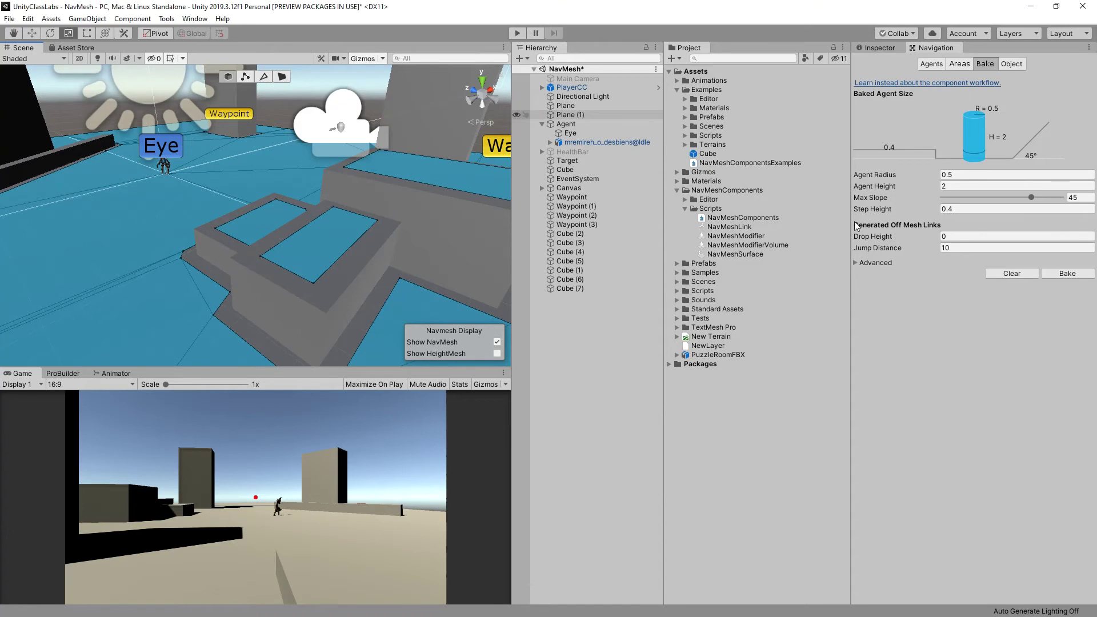
Play-test the scene to check how the agent moves around the stepped cubes, and exit play mode
key("ctrl+p")
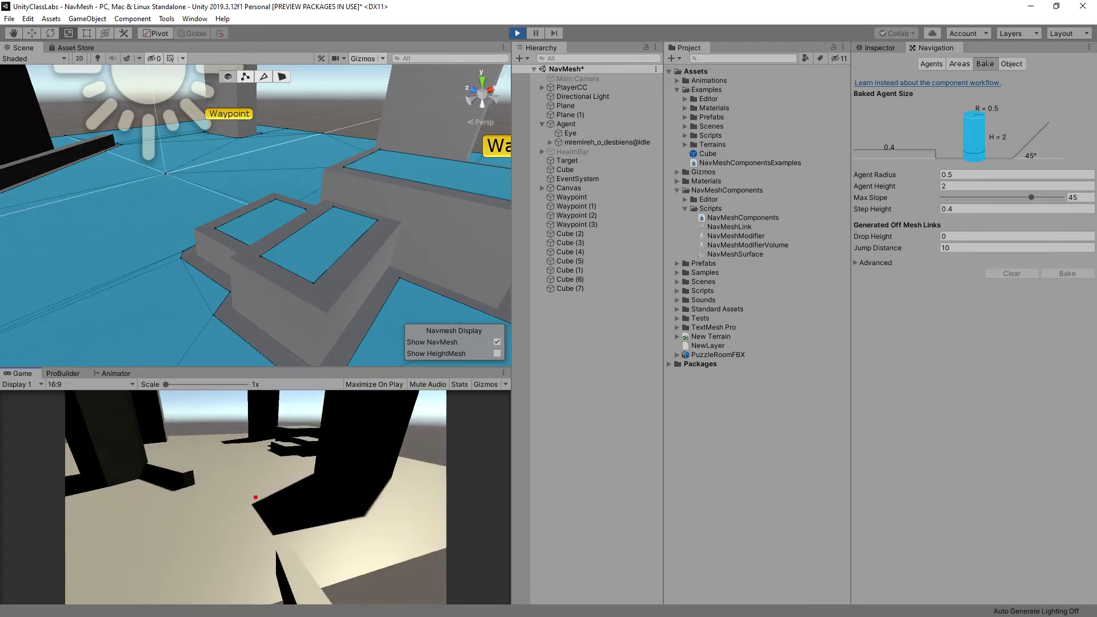
key("ctrl+p")
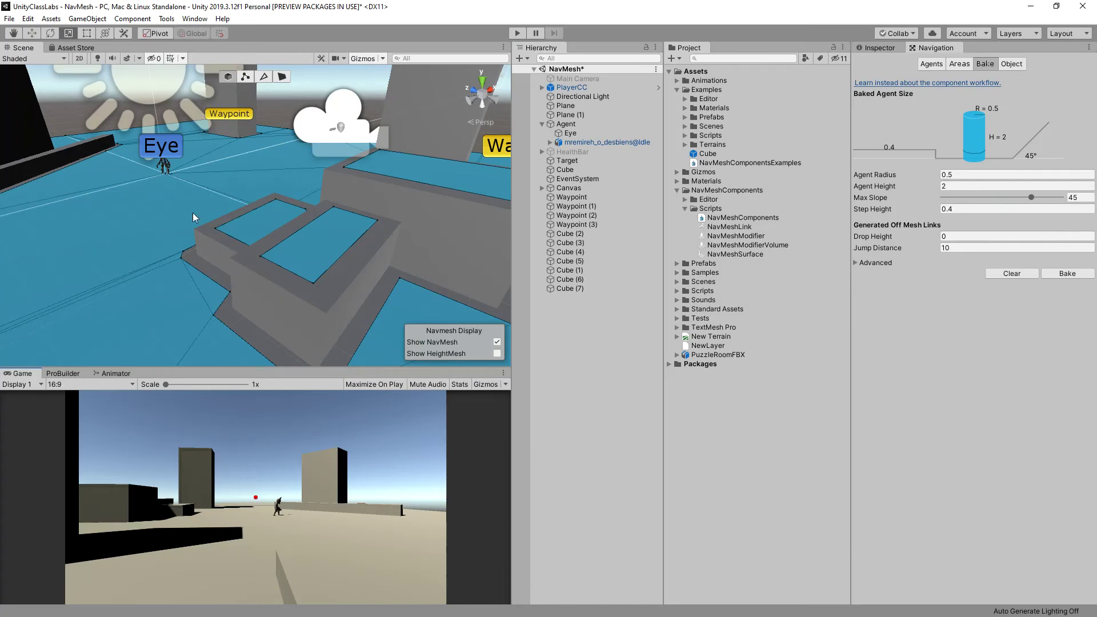
Rename the smallest stepped cube as Platform and the middle one as Platform2
left_click(265, 228)
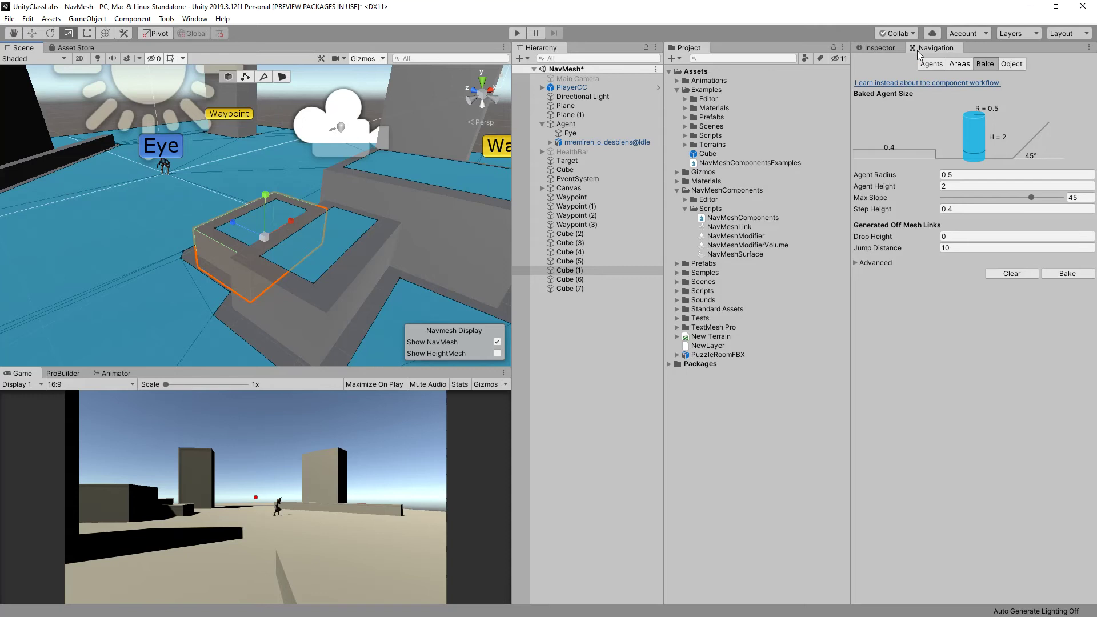
left_click(876, 48)
left_click(920, 62)
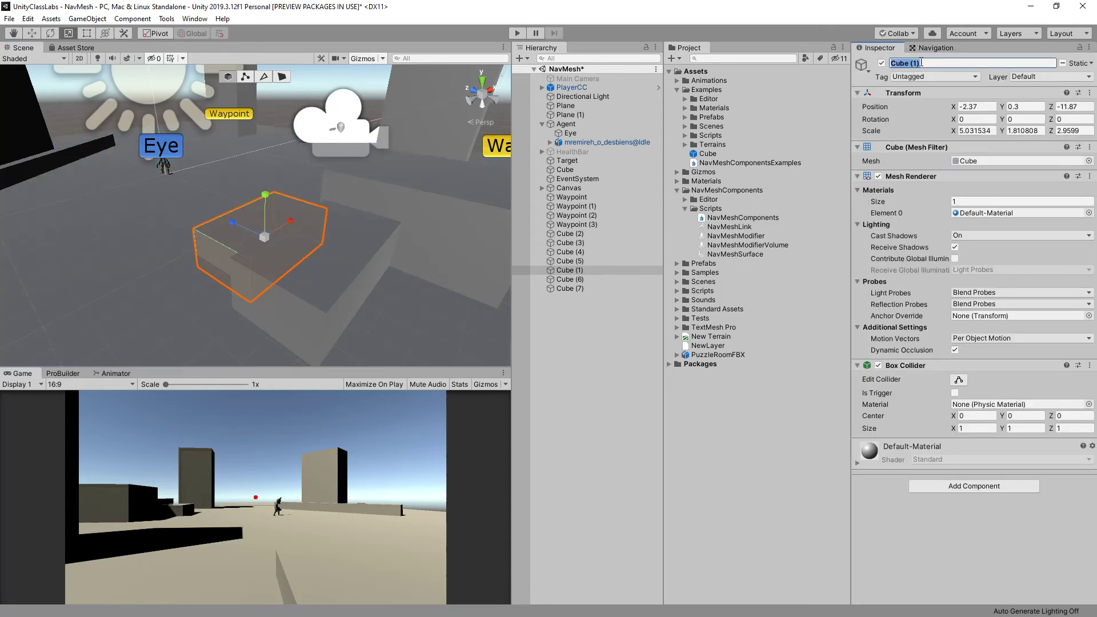
type("Platform")
left_click(582, 279)
left_click(928, 63)
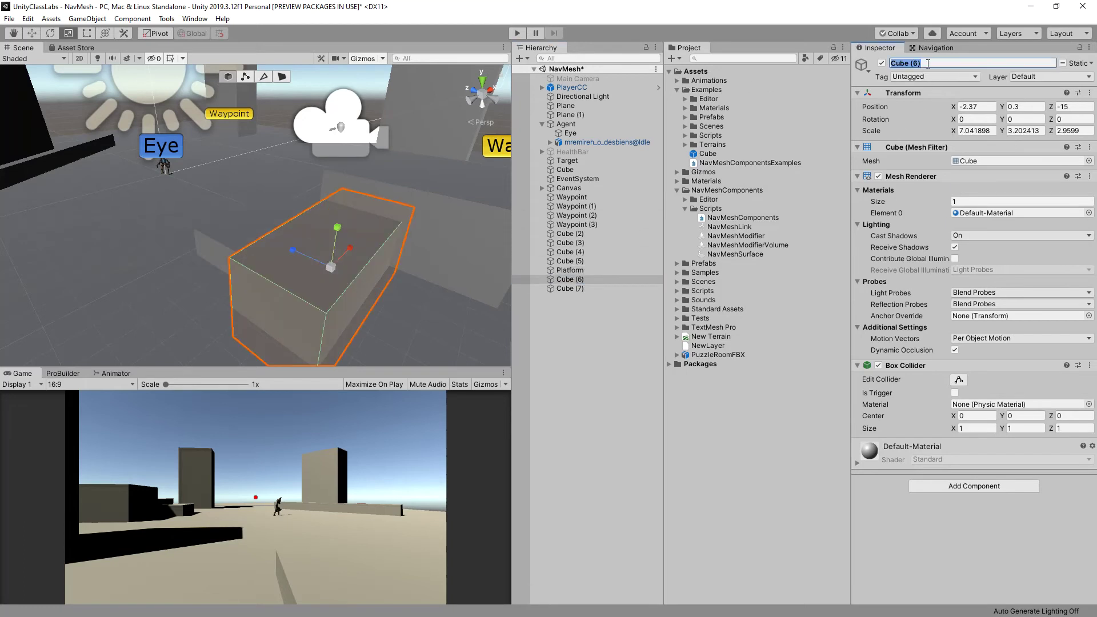
type("Platform2")
key("Return")
Rename the largest stepped cube as Platform3
left_click(567, 289)
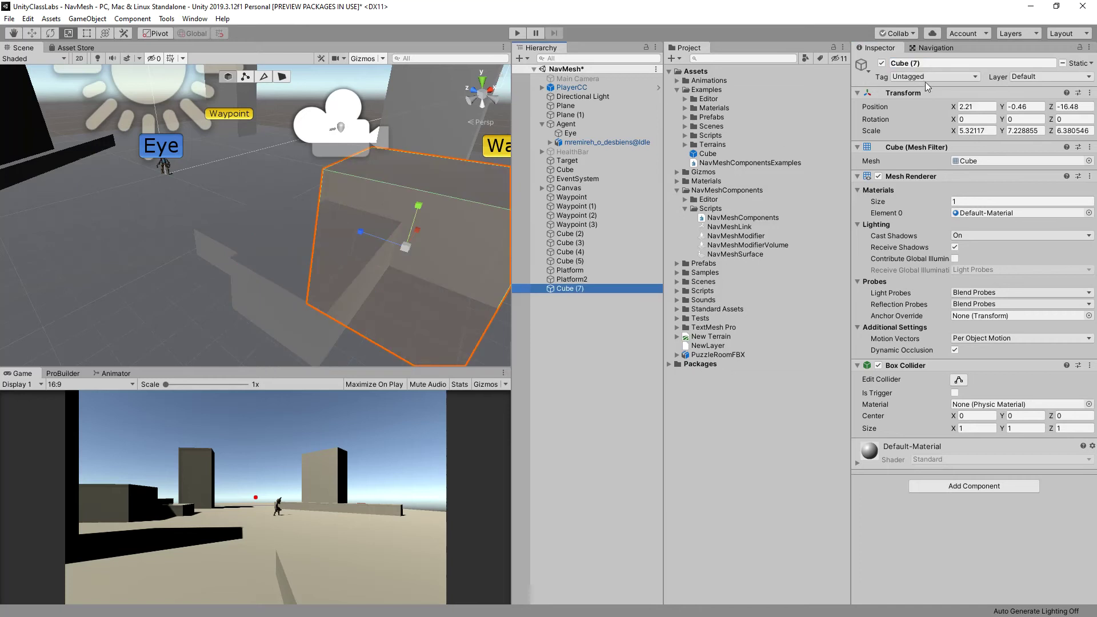
left_click(944, 64)
type("Pla")
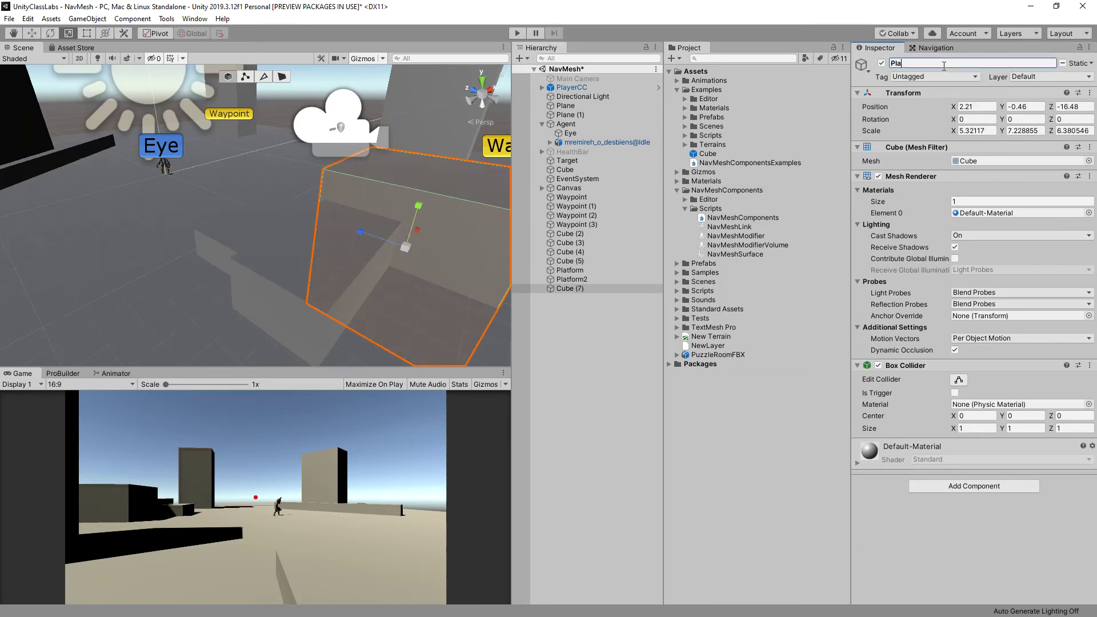
type("tform3[")
key("Return")
Add the NavMeshLink script as a component to the Platform cube
left_click(205, 237)
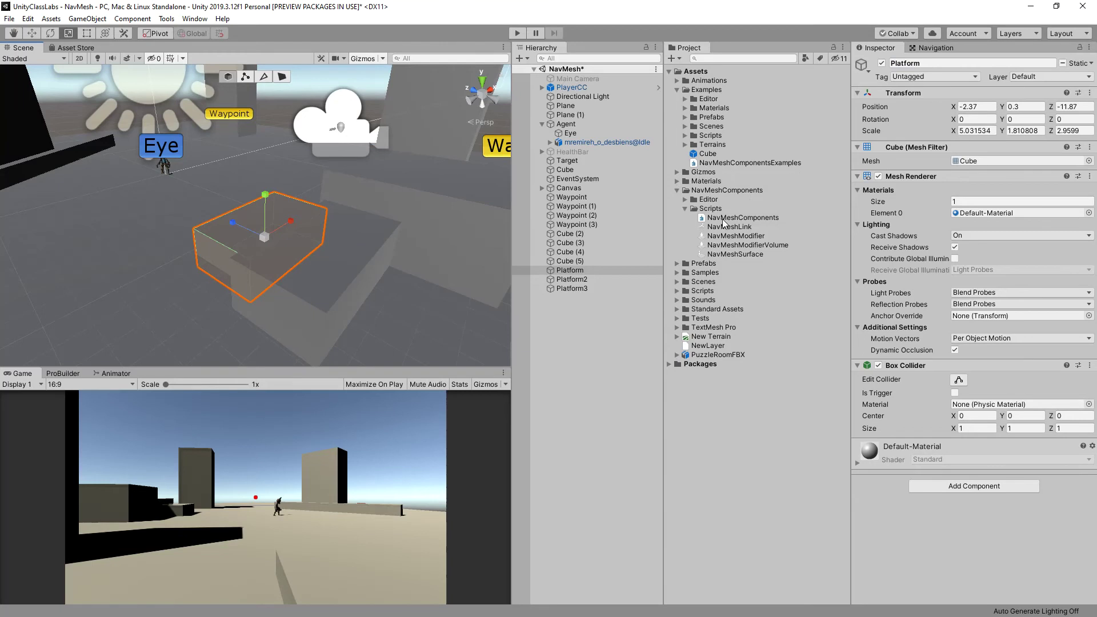
left_click_drag(742, 227, 577, 273)
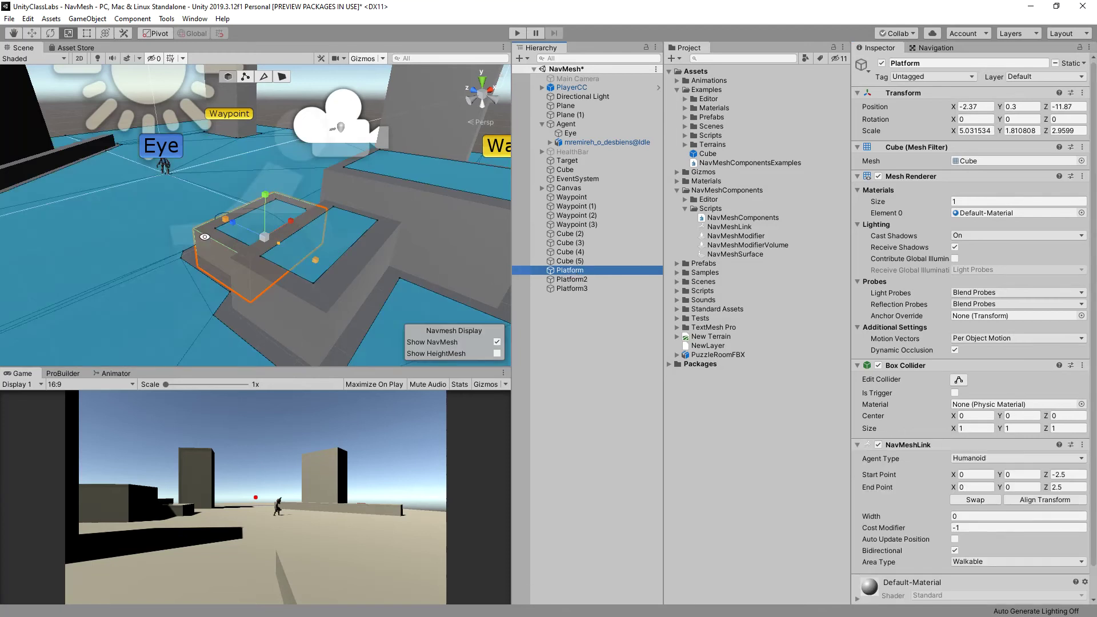
left_click_drag(204, 238, 368, 251, "alt")
left_click_drag(498, 226, 506, 212, "alt")
left_click_drag(397, 213, 338, 226, "alt")
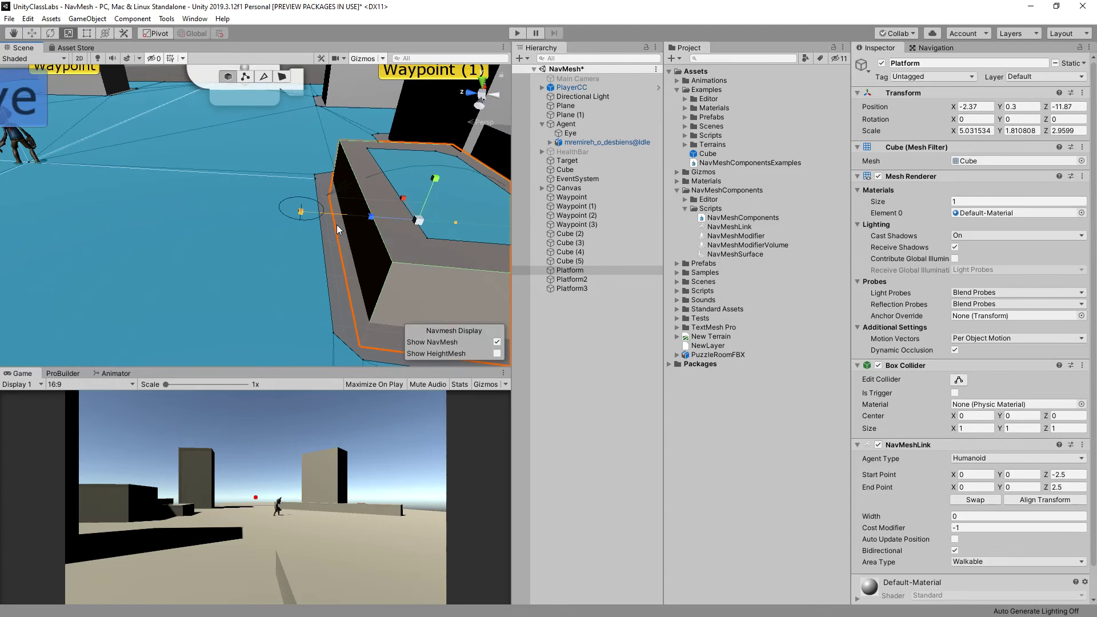
left_click_drag(388, 216, 354, 215)
key("ctrl+a")
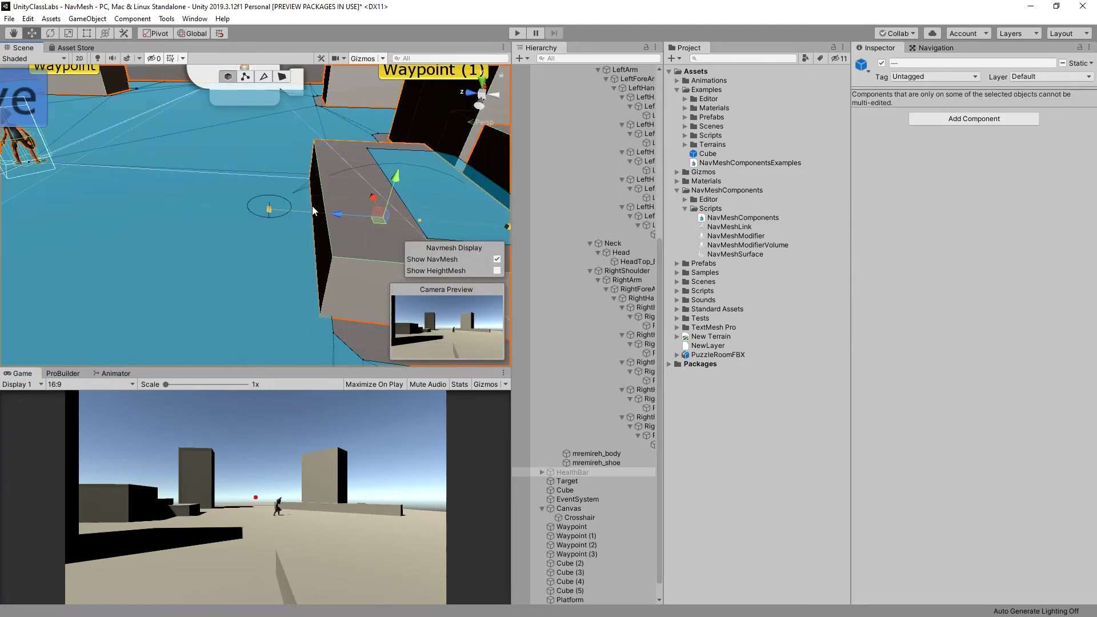
left_click(255, 304)
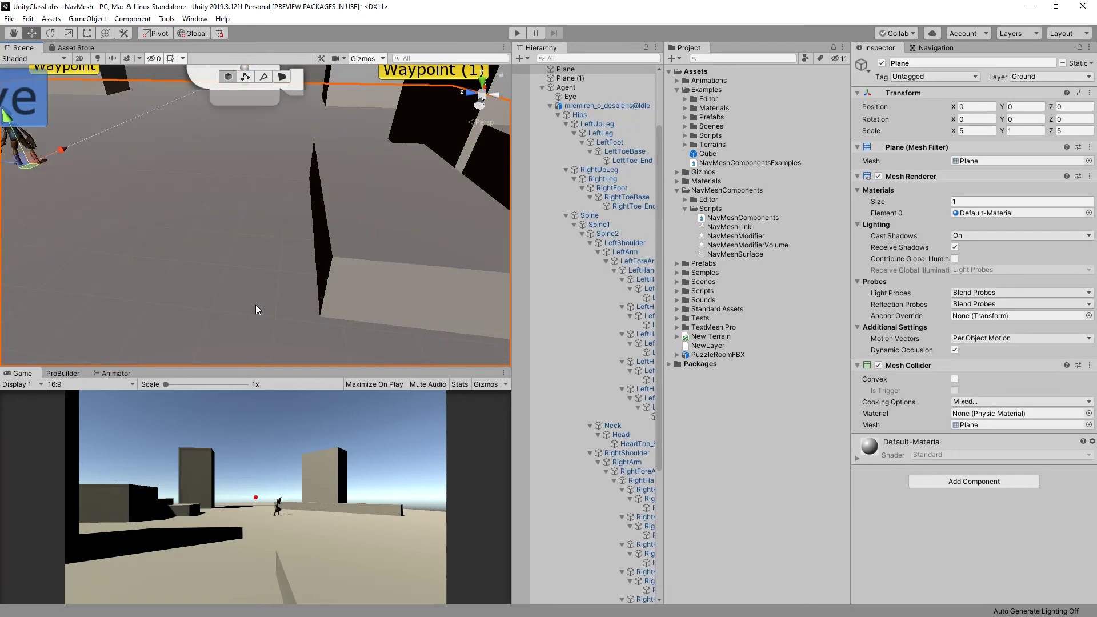
key("ctrl+z")
key("ctrl+z")
key("ctrl+z")
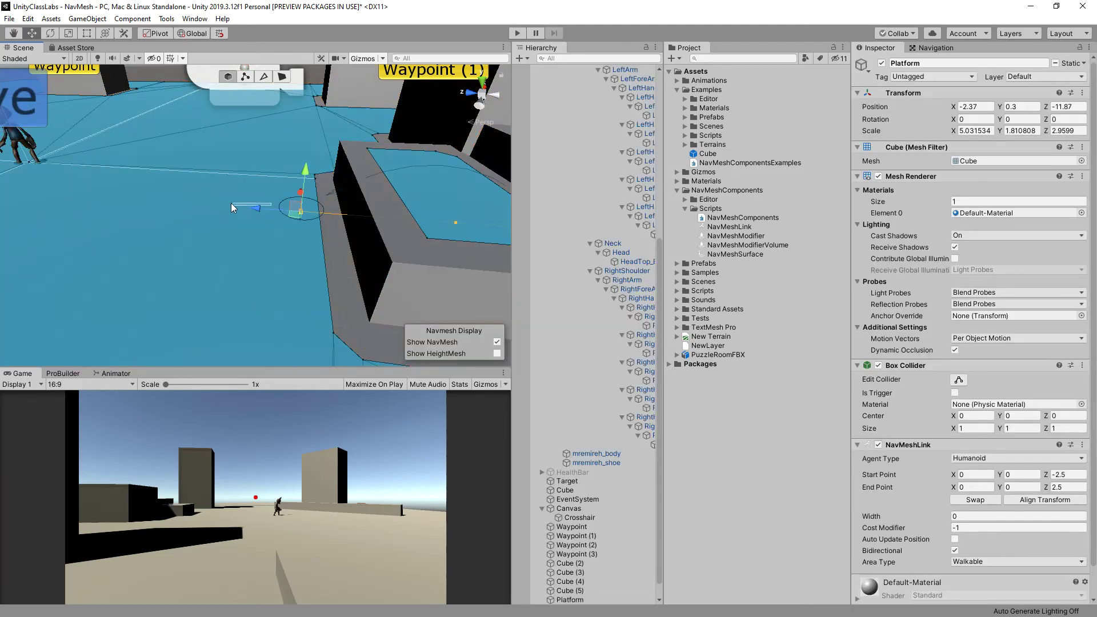
key("ctrl+z")
Move the link's end point out over the floor to about Z 3.78 and its start point onto the platform at about Y 0.77, Z -0.27
left_click(426, 208)
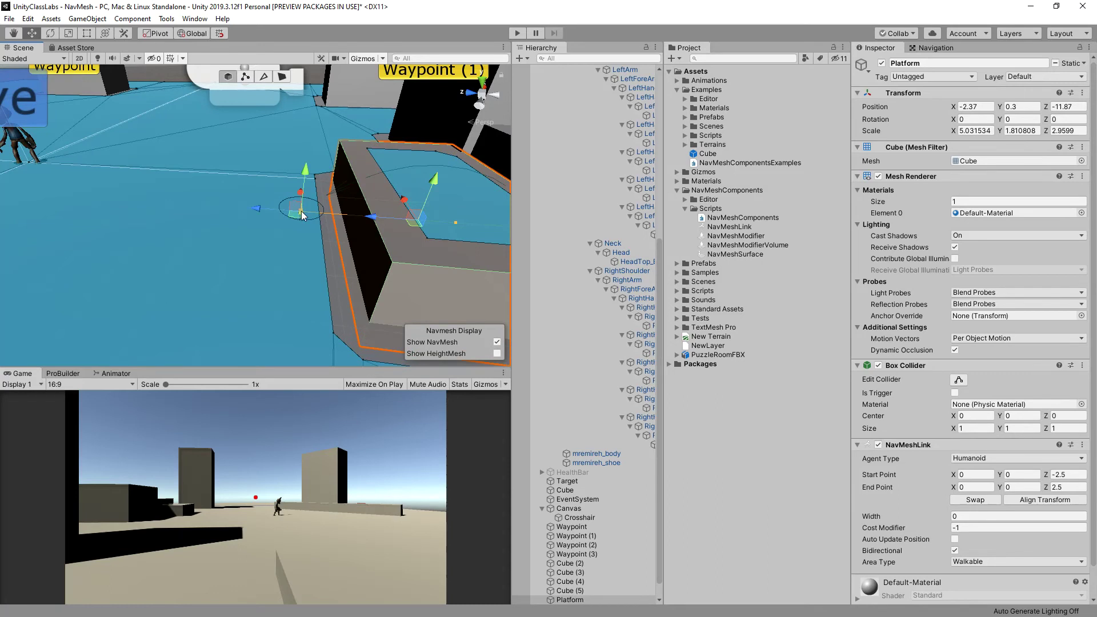
mouse_move(207, 207)
left_mouse_down()
mouse_move(143, 210)
mouse_move(212, 218)
left_mouse_up()
scroll(438, 245, "down", 2)
left_click_drag(486, 227, 397, 177)
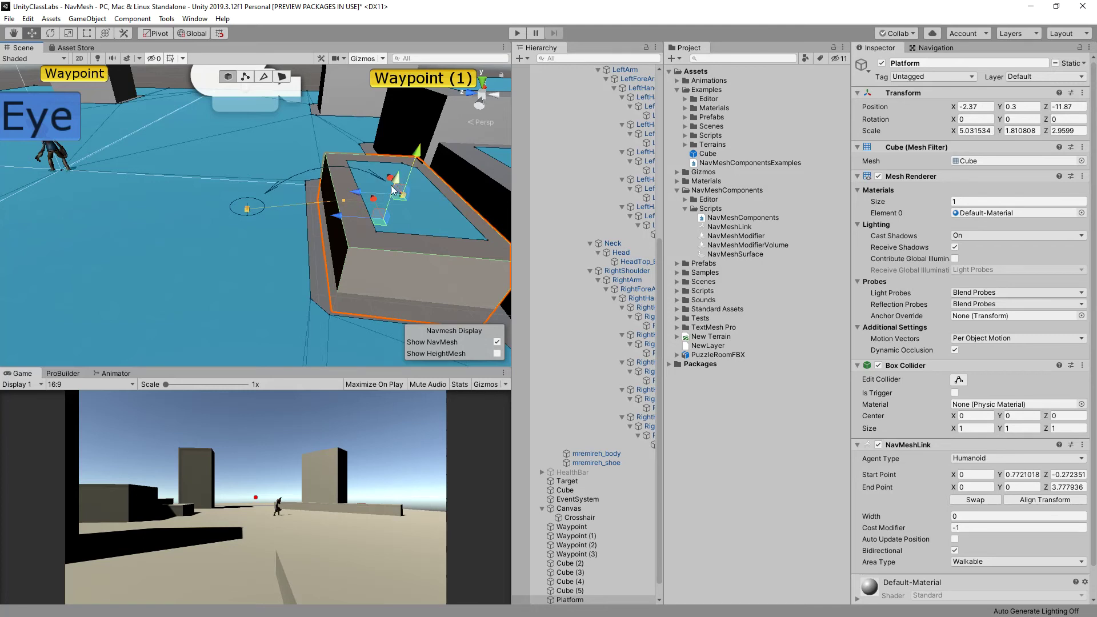
Lower the link's end point to floor level, at about Y -0.4
scroll(366, 207, "down", 2)
left_click_drag(248, 255, 317, 181, "alt")
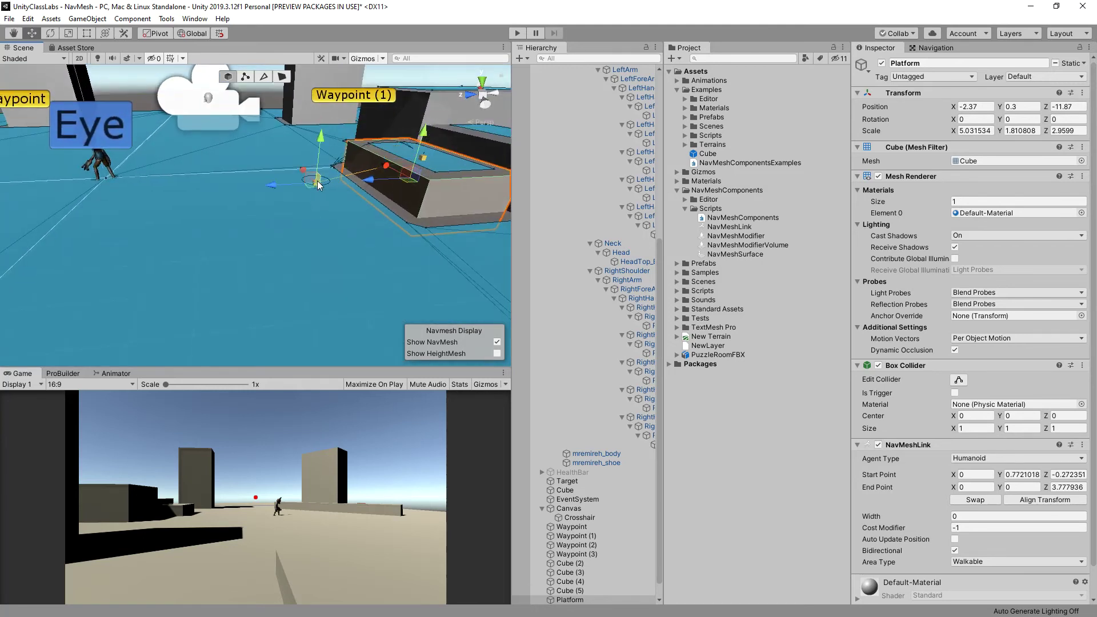
left_click(321, 166)
key("ctrl+z")
left_click_drag(318, 170, 302, 249)
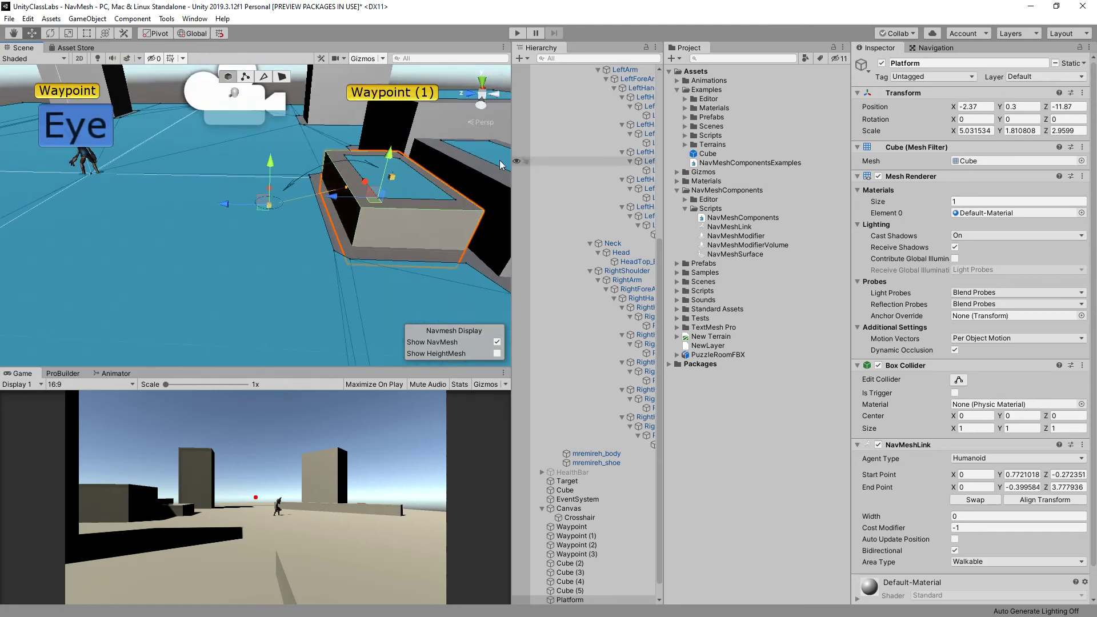
Play-test the NavMeshLink by moving the player on and off the platform to see how the agent follows, and exit play mode
left_click(514, 33)
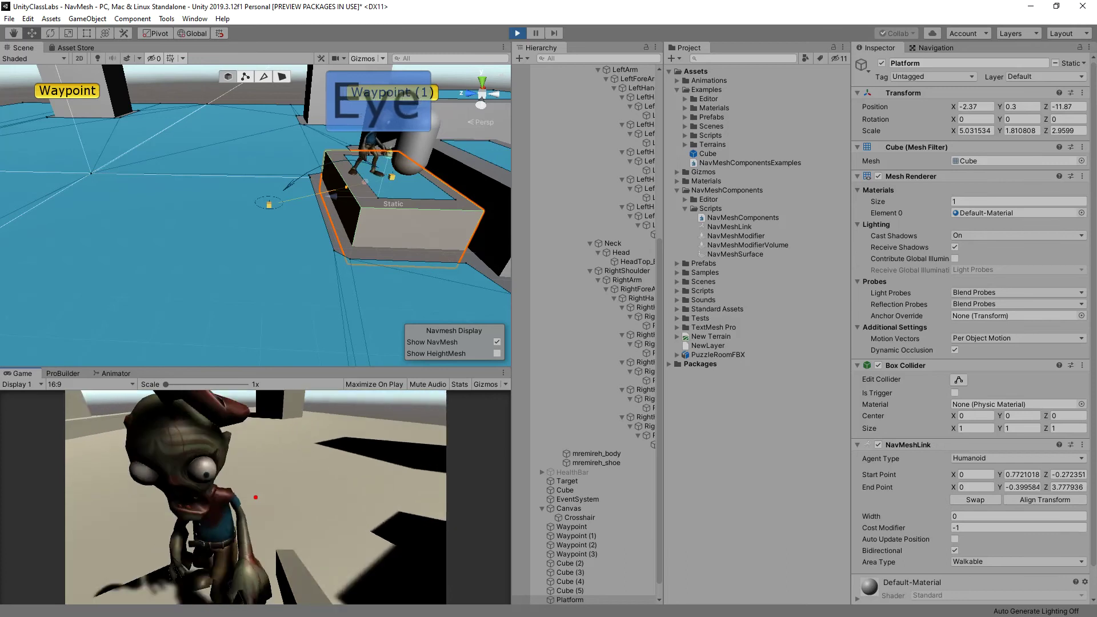
key("w")
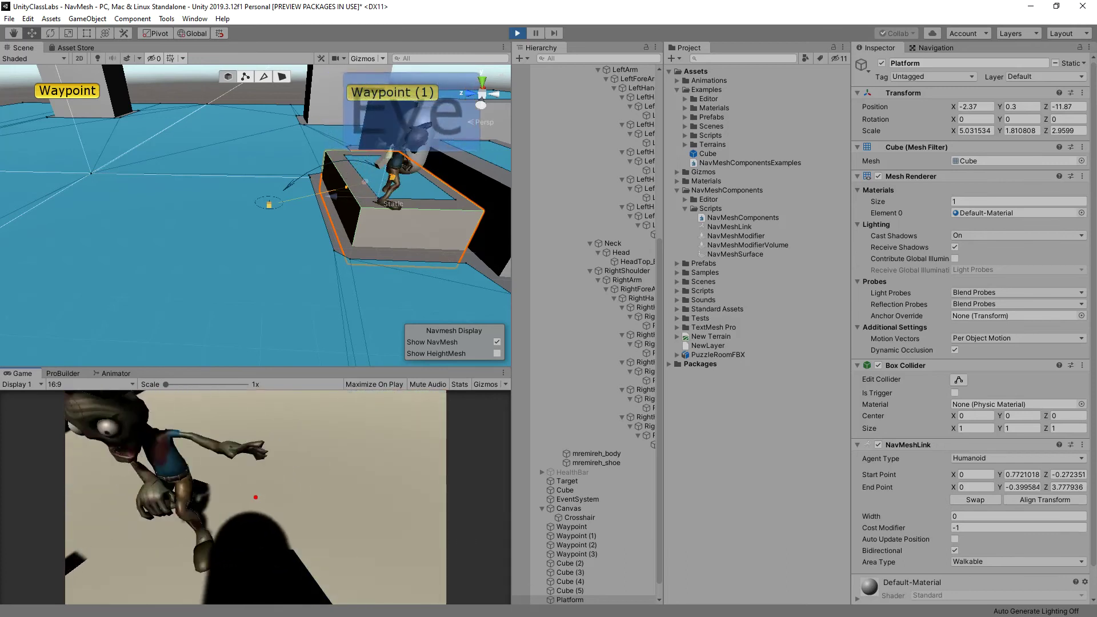
key("s")
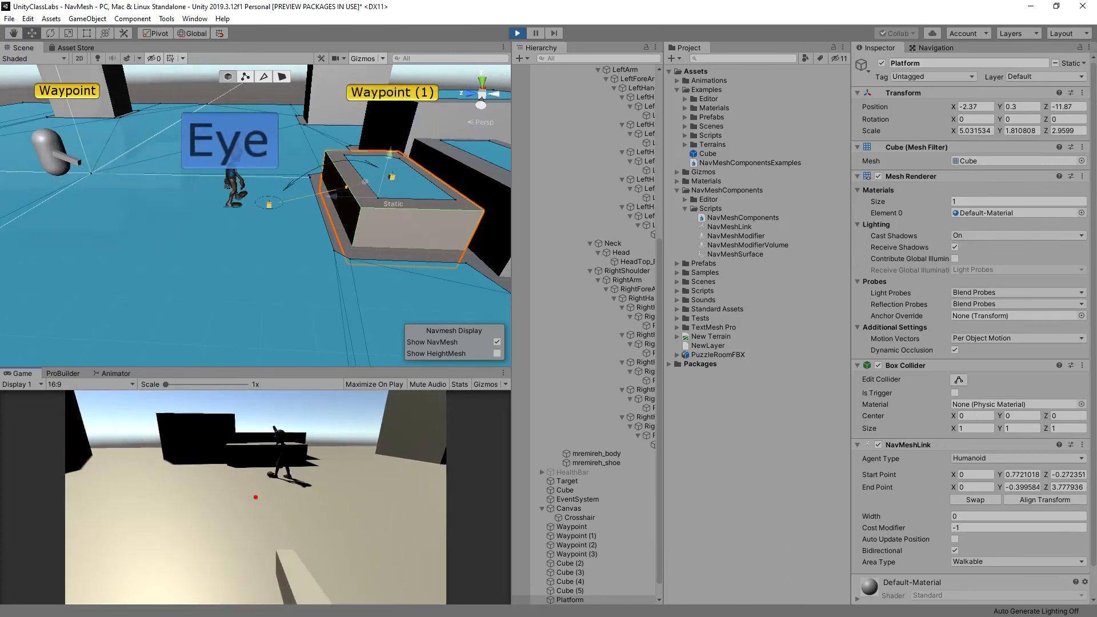
key("d")
key("w")
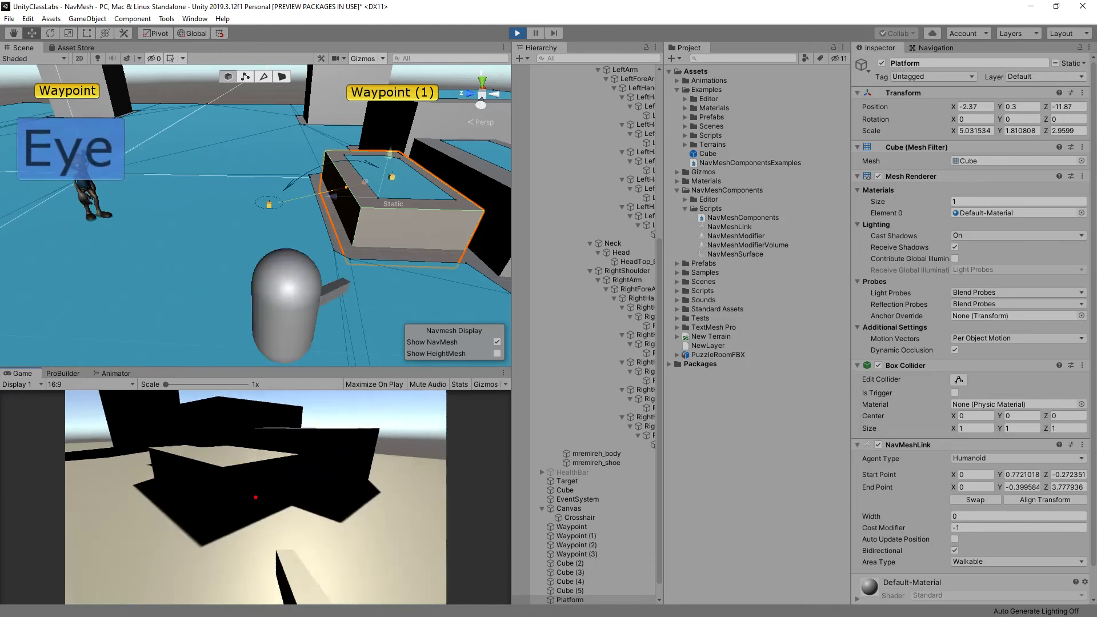
key("s")
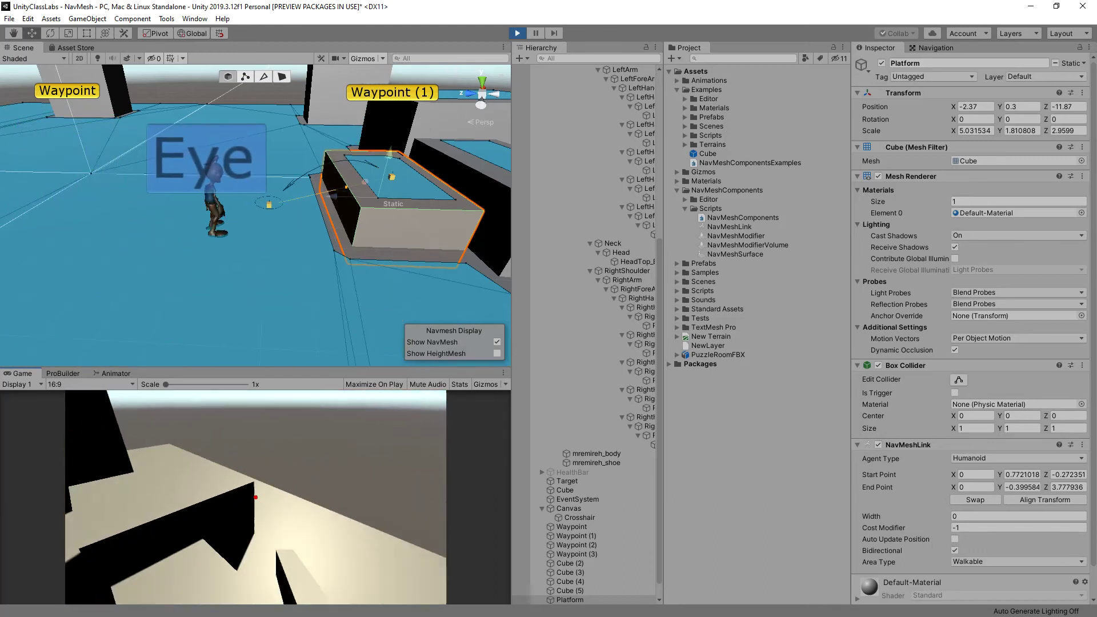
key("s")
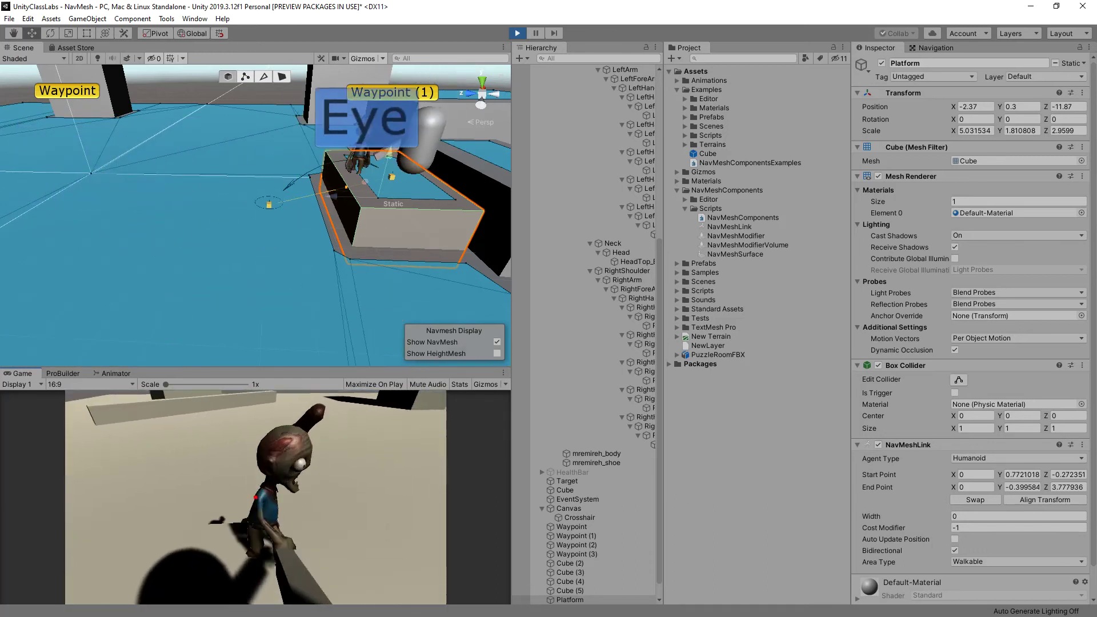
key("w")
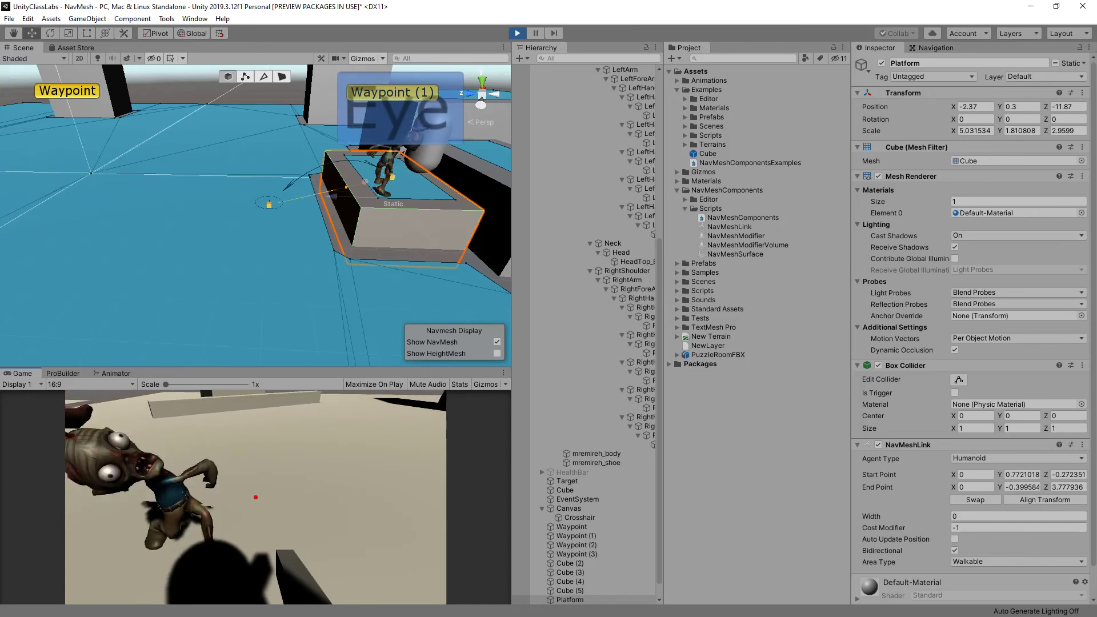
key("s")
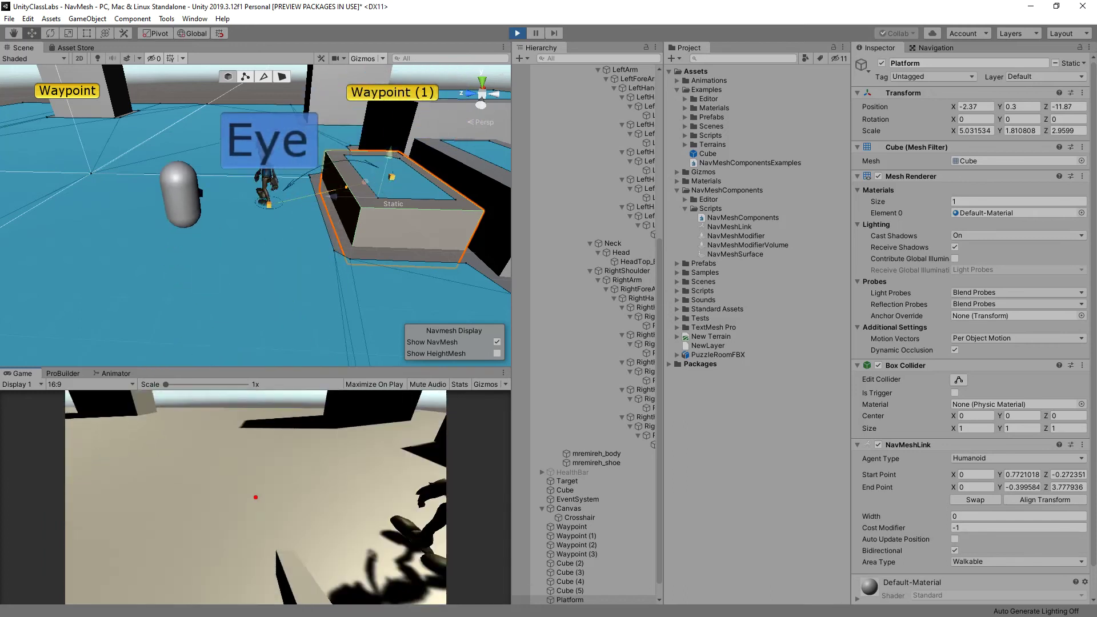
key("w")
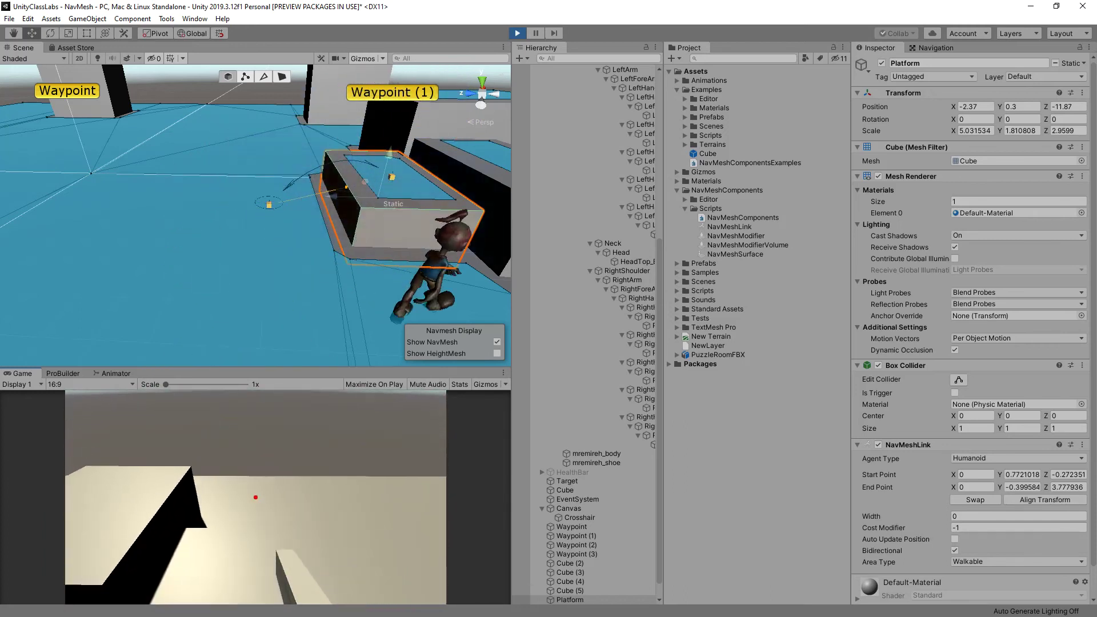
key("w")
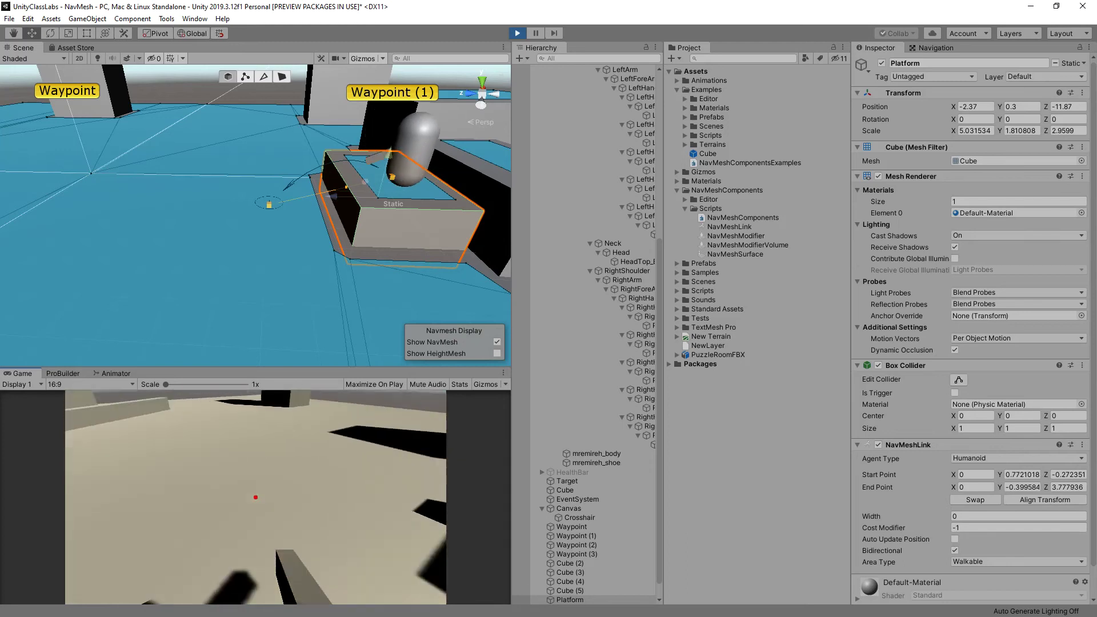
key("w")
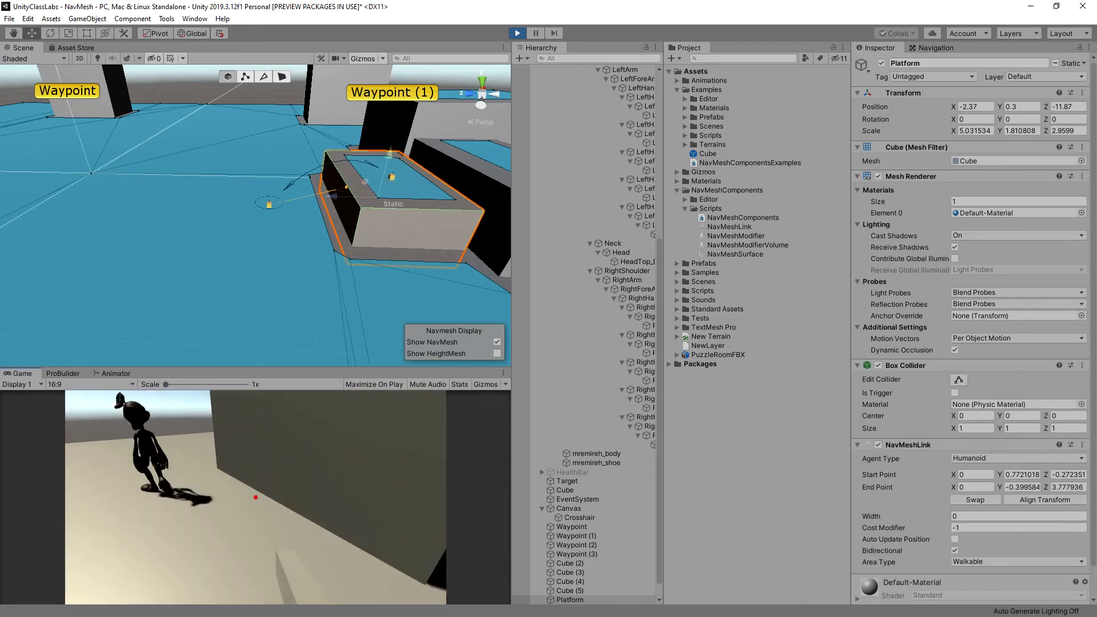
key("w")
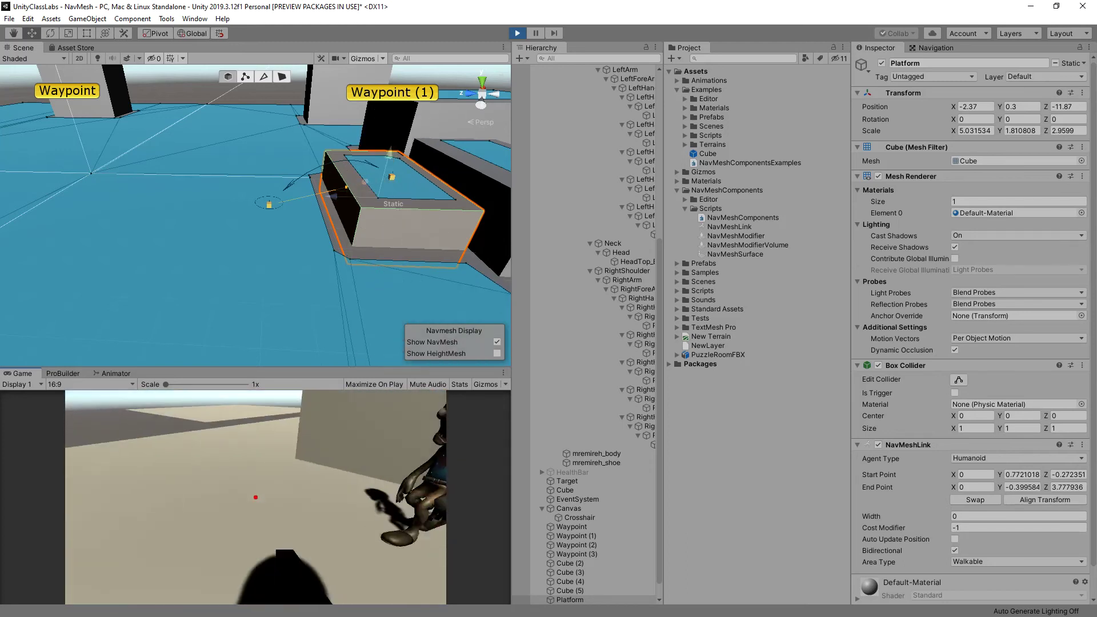
key("w")
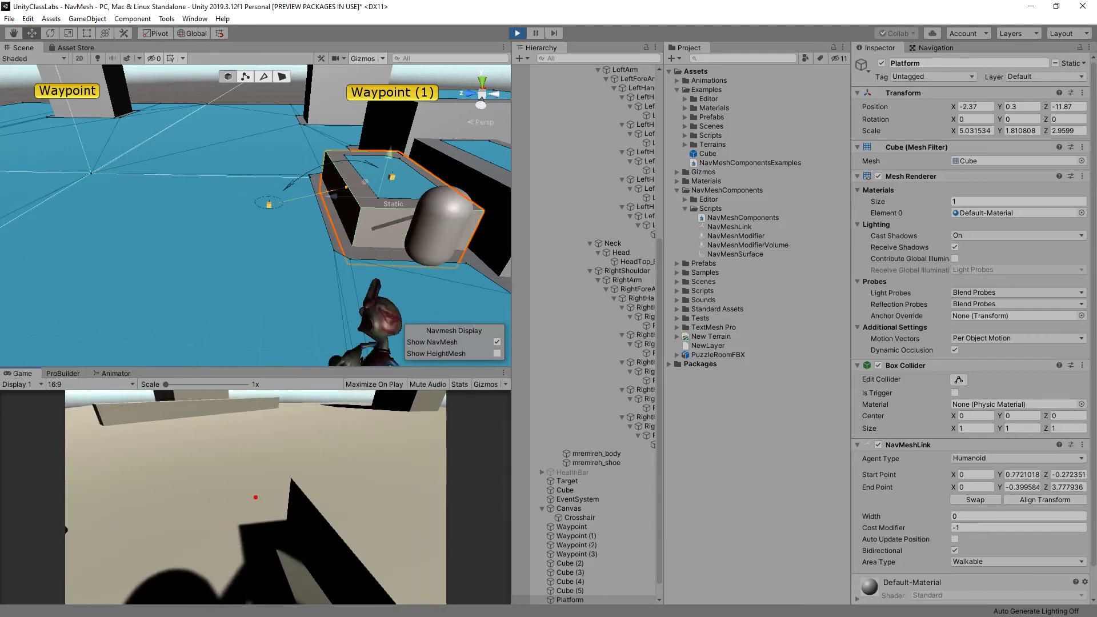
key("w")
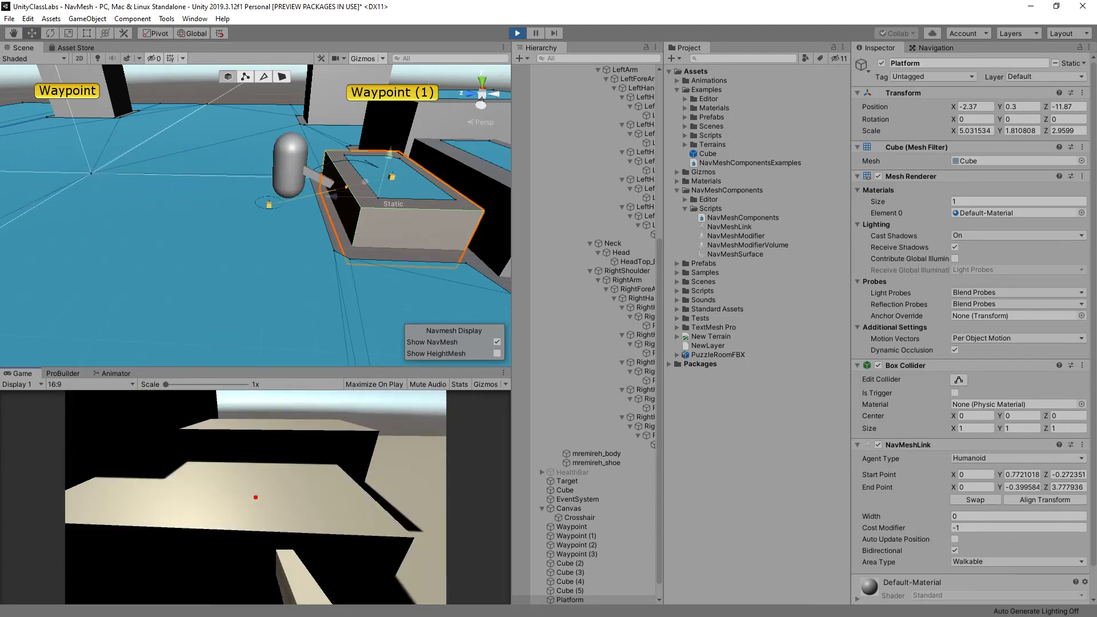
key("w")
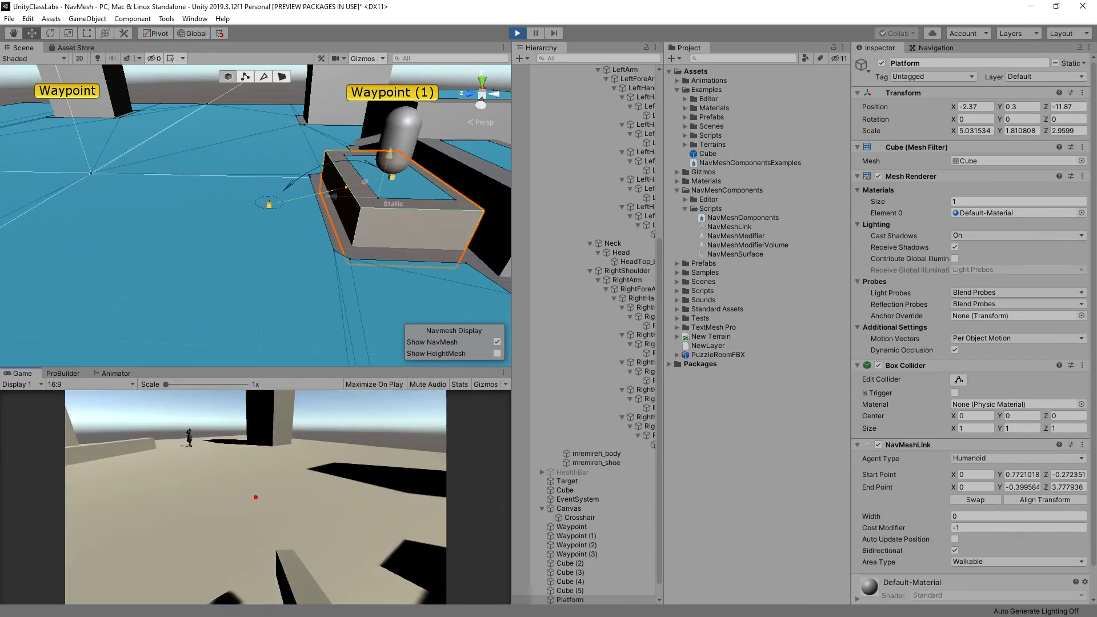
key("w")
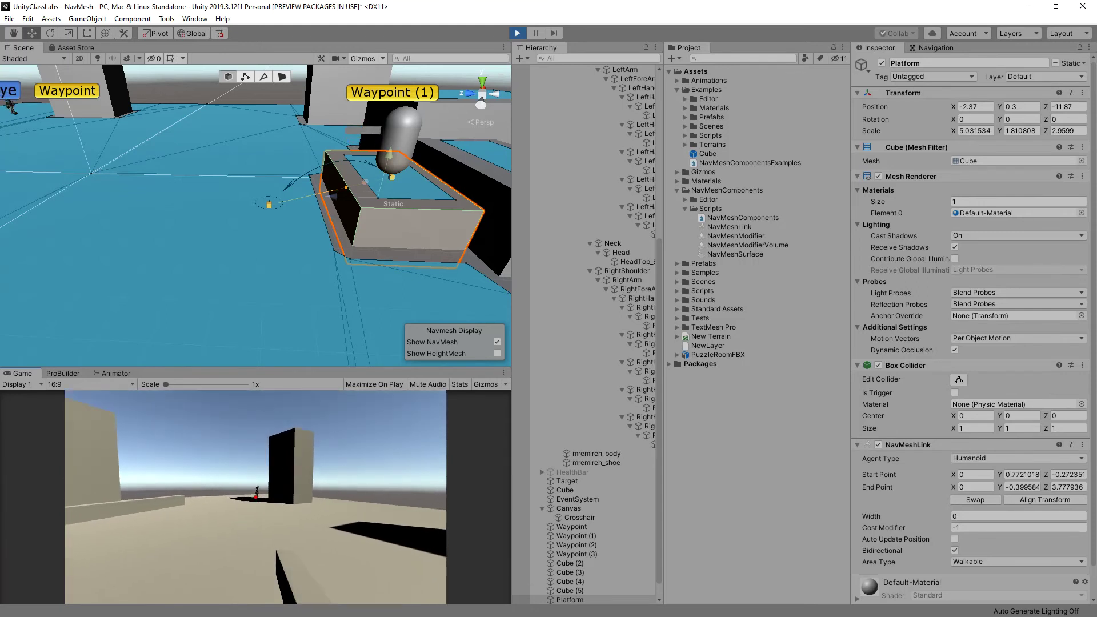
key("ctrl+p")
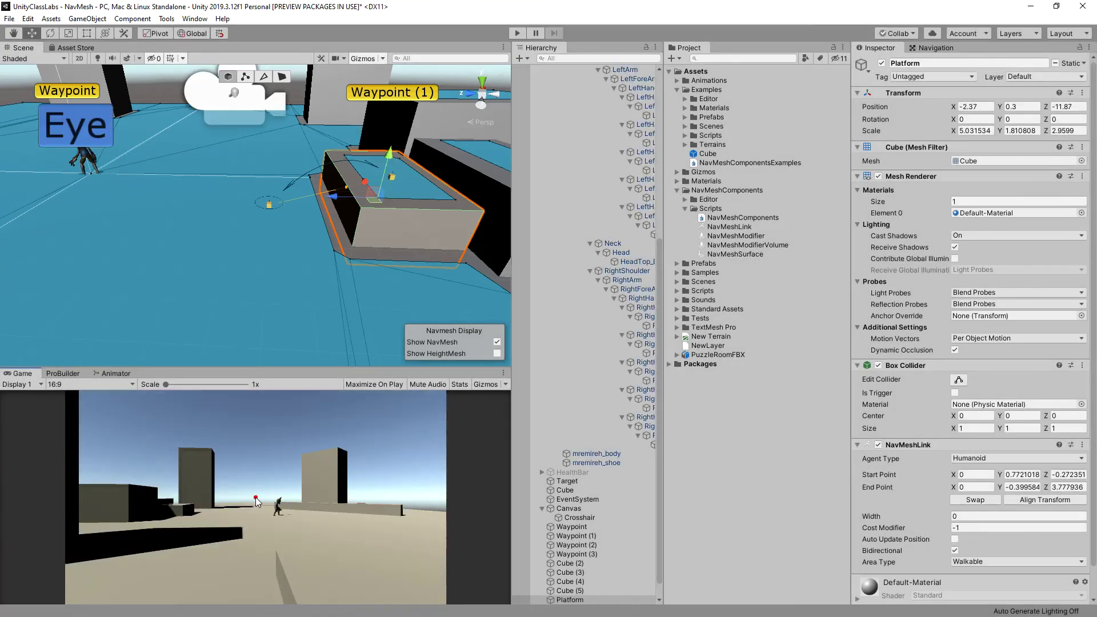
Play-test the scene again, moving the player on and off the platform to see how the agent follows, and exit play mode
left_click(518, 33)
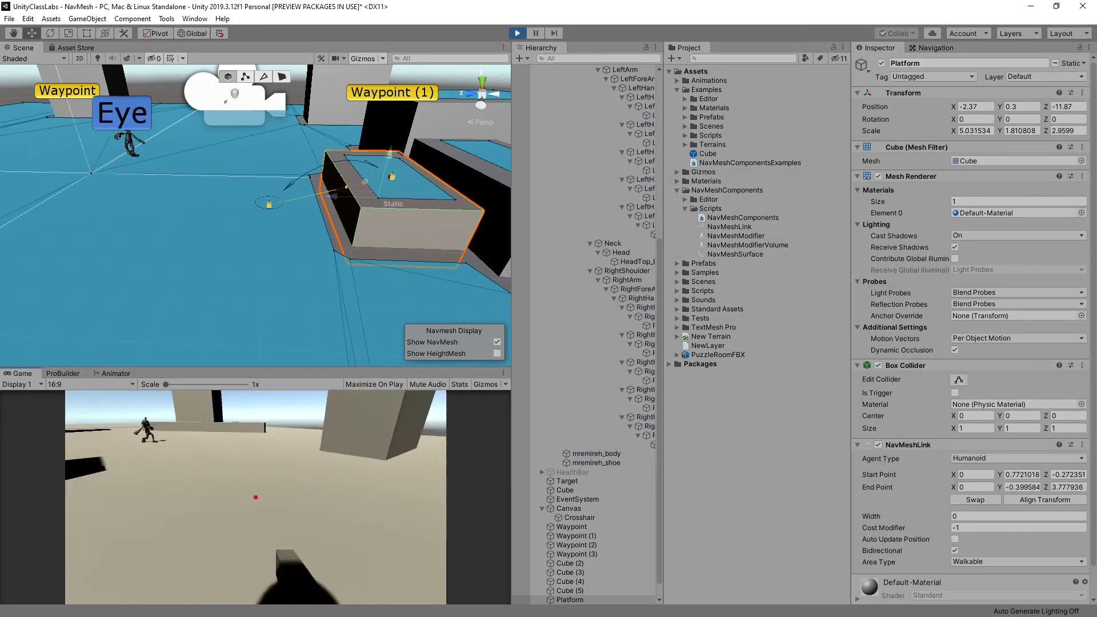
key("w")
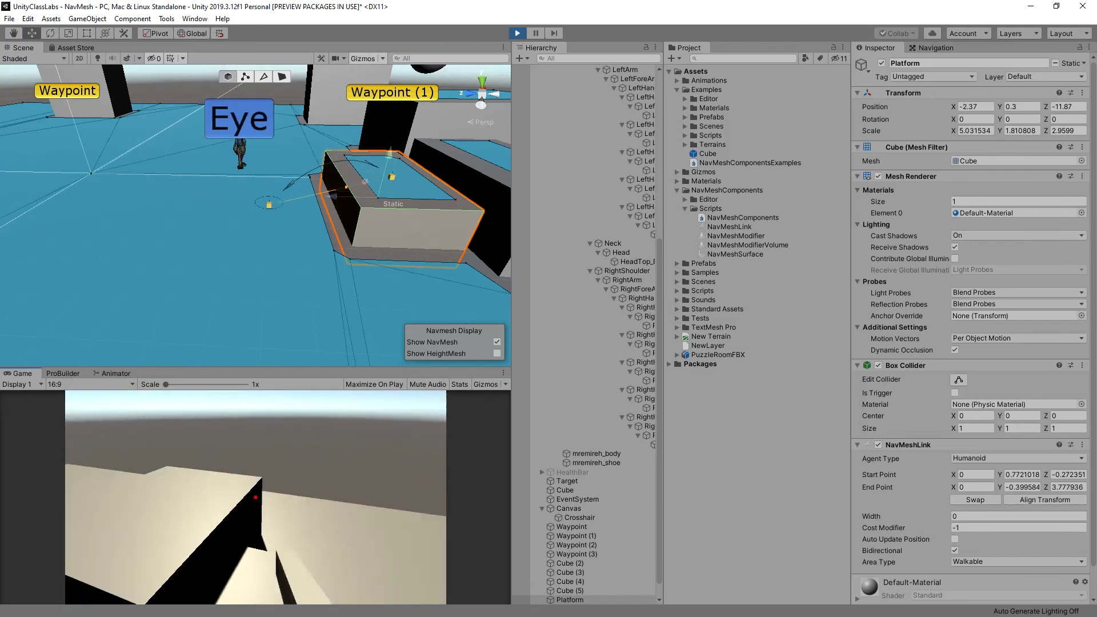
key("w")
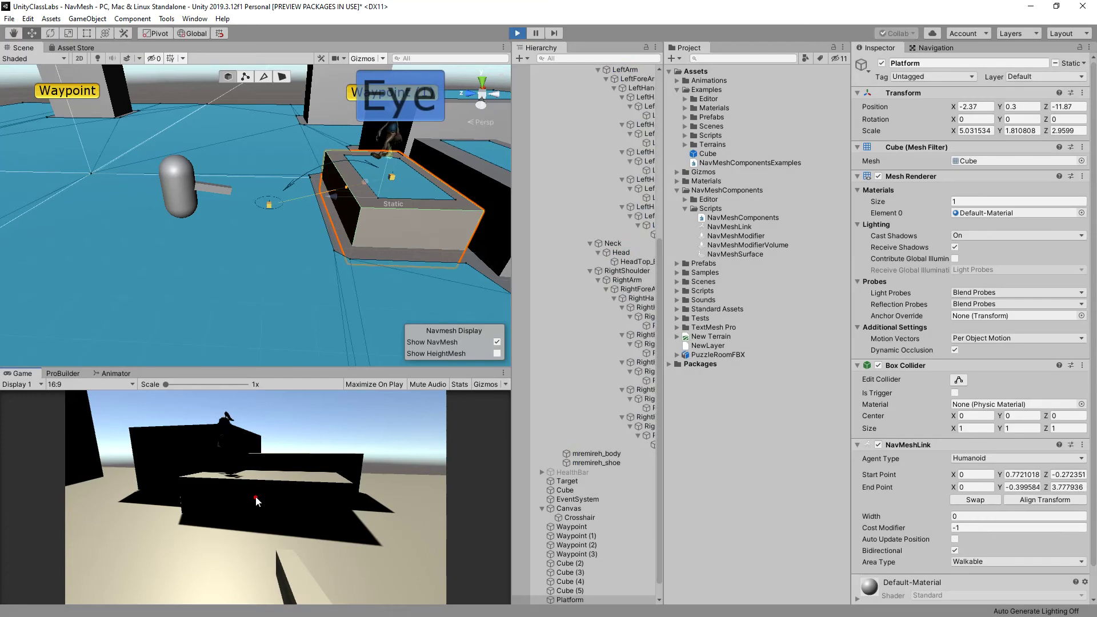
key("ctrl+p")
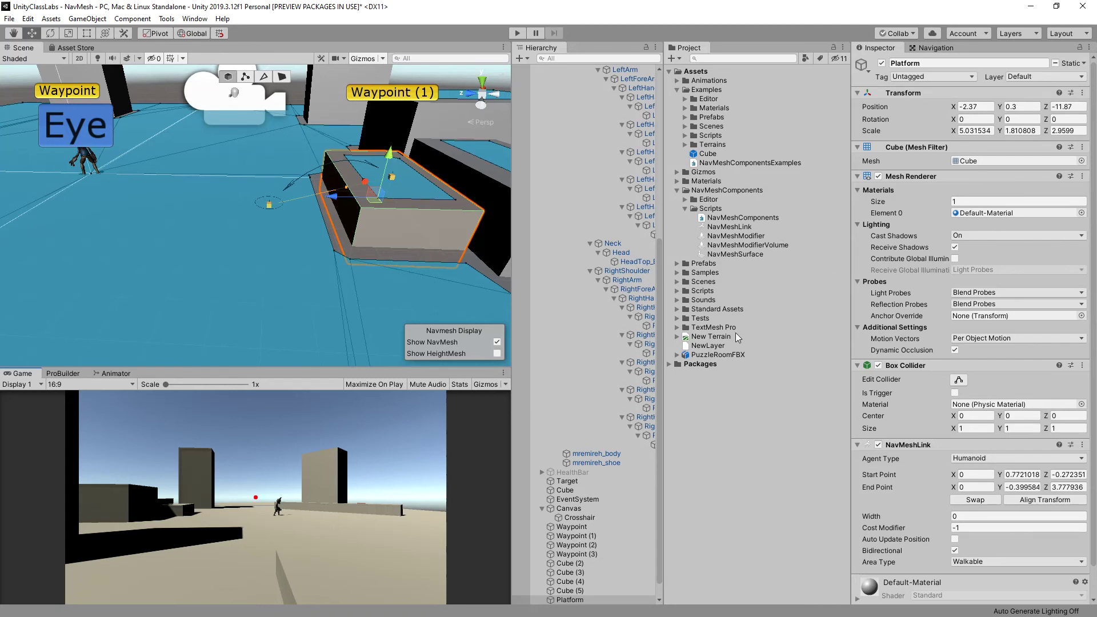
Collapse the Agent hierarchy and widen the Platform object's NavMeshLink to 3.68
scroll(598, 525, "up", 10)
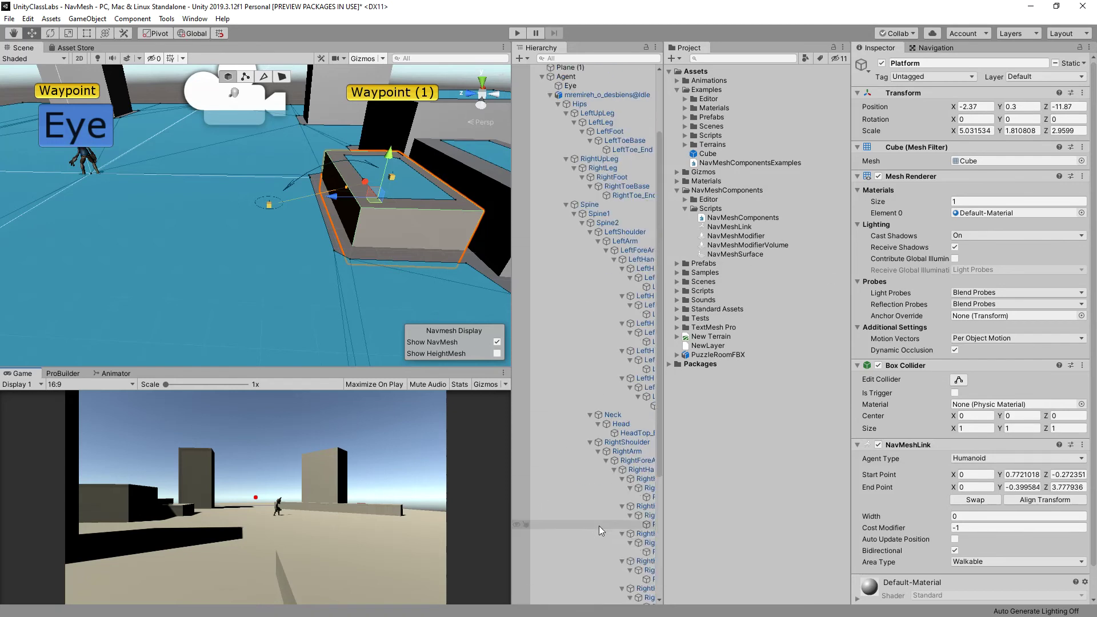
left_click(542, 170)
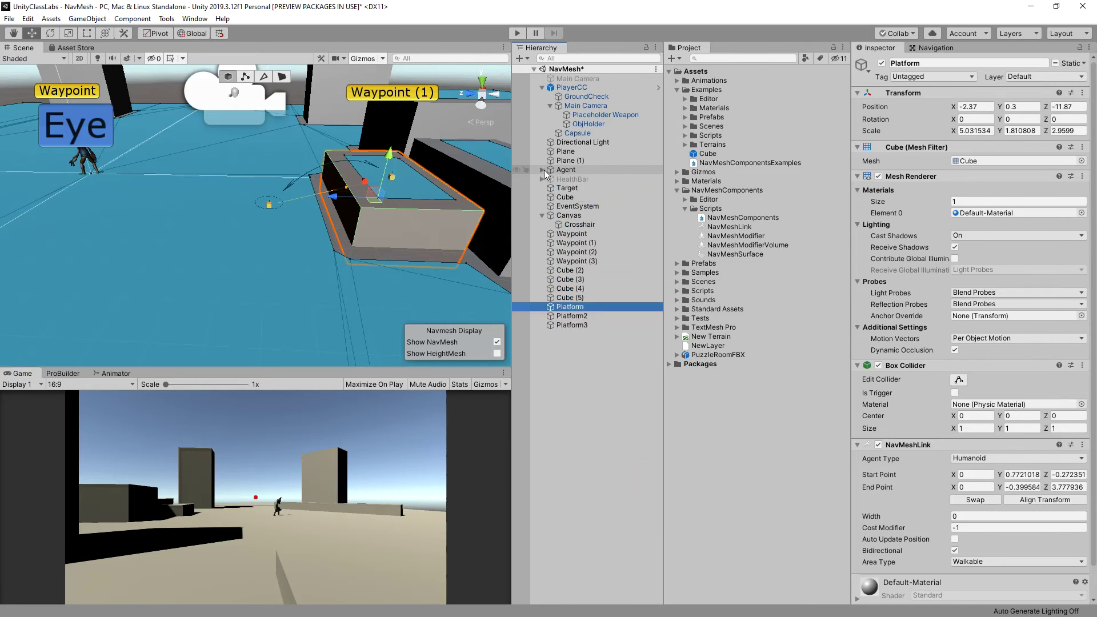
left_click(570, 306)
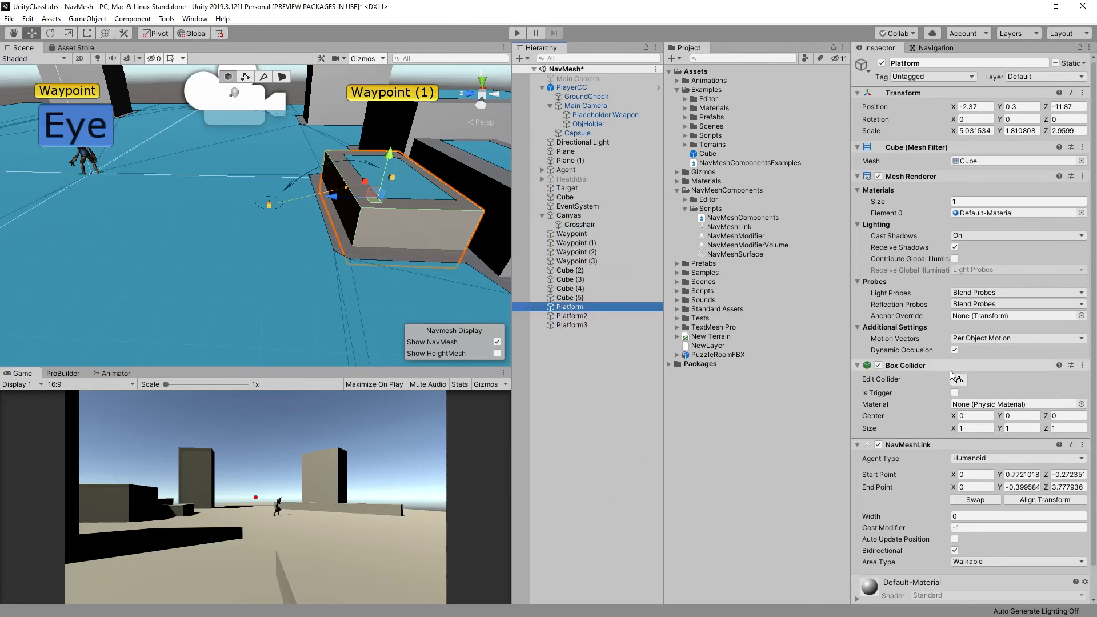
scroll(975, 426, "down", 2)
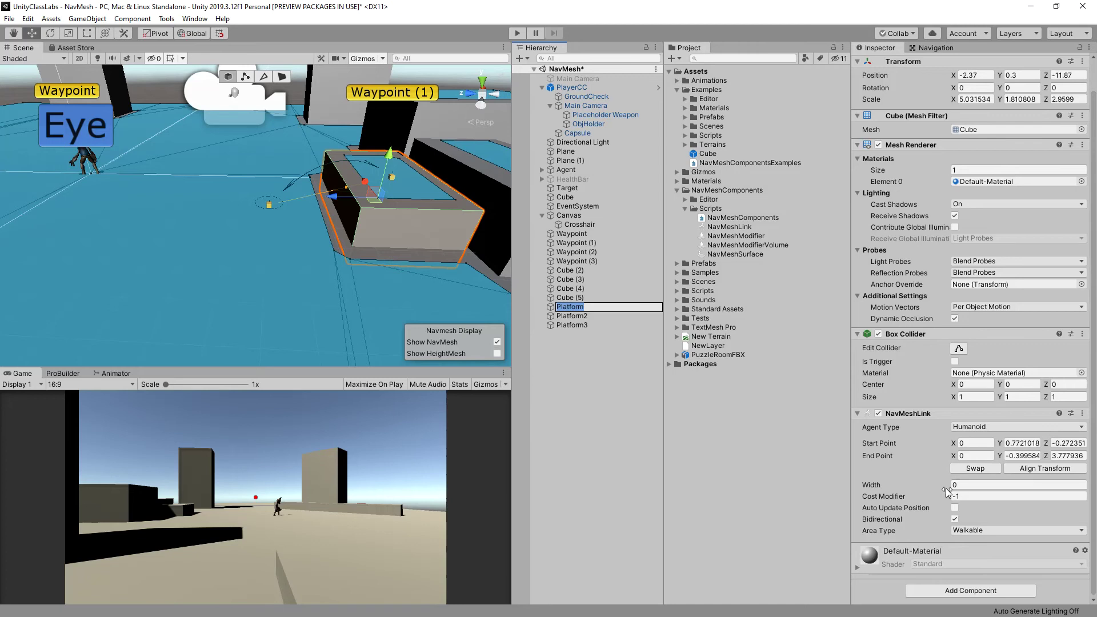
left_click_drag(947, 490, 1010, 489)
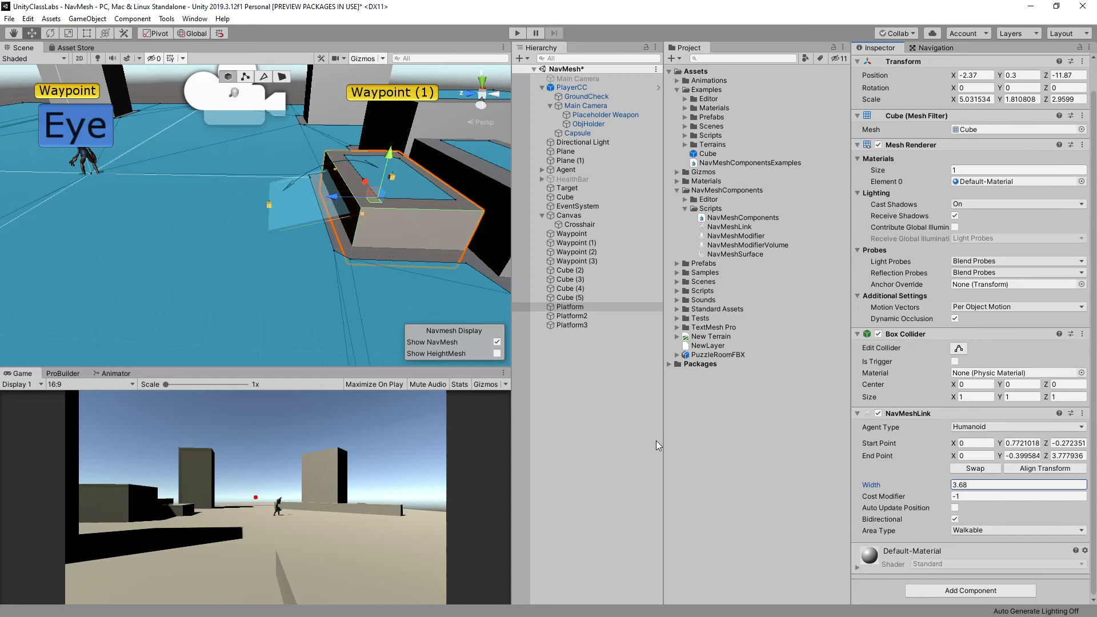
Add the NavMeshLink script as a component to the Platform2 cube
key("alt")
middle_click_drag(446, 277, 385, 293)
left_click(351, 237)
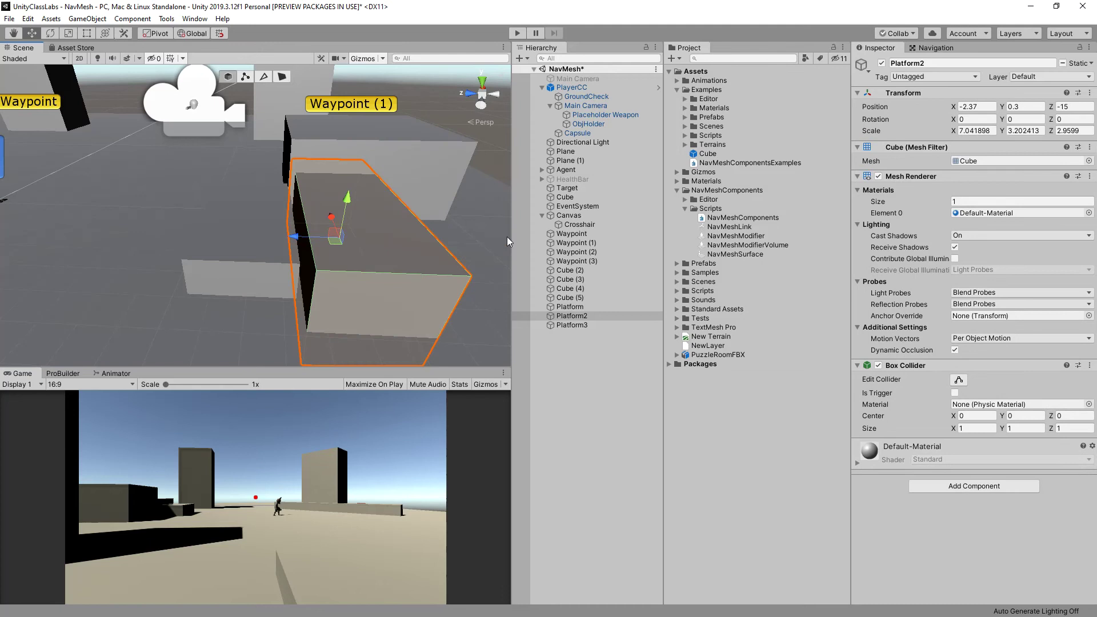
left_click_drag(730, 227, 400, 251)
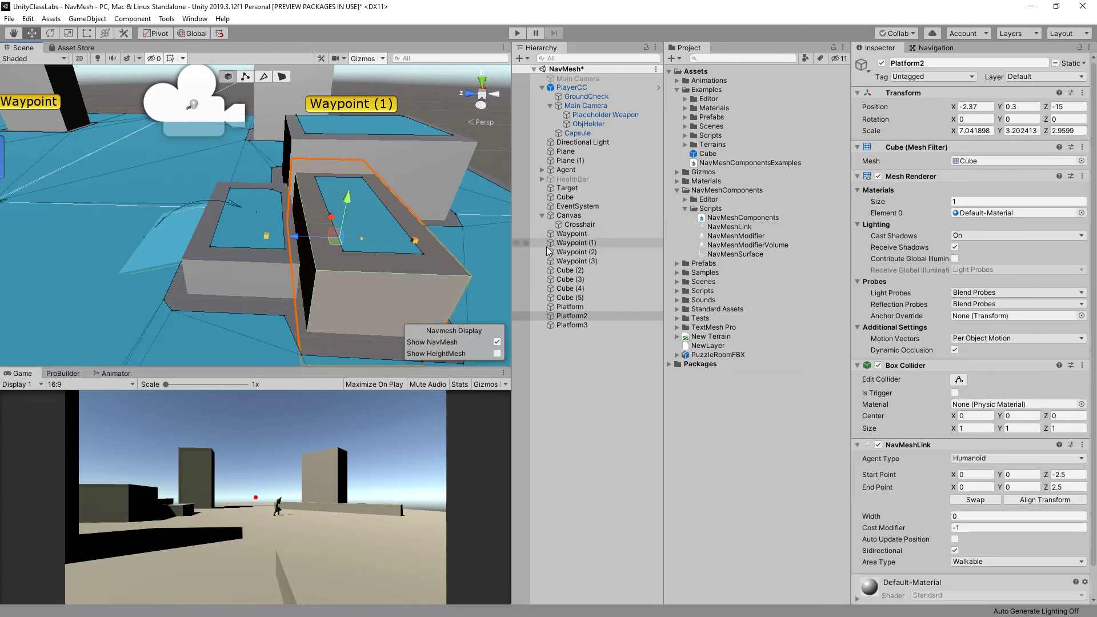
Move the Platform2 link's end point onto the lower neighbouring platform, at about X 0.08, Y 0.84, Z 2.5
left_click_drag(267, 237, 295, 192)
left_click_drag(280, 255, 401, 289, "alt")
left_click_drag(341, 214, 420, 211)
left_click_drag(421, 211, 373, 220, "alt")
Move the link's start point onto the top of Platform2 at about Y 1.52, Z -0.11, and set the link width to 3.17
left_click(405, 252)
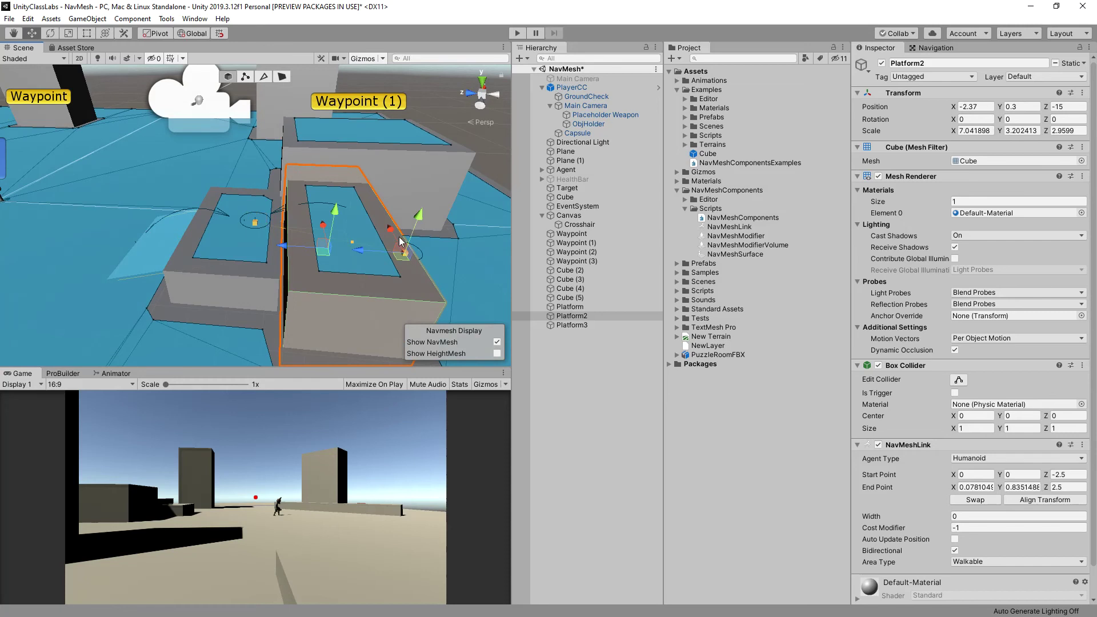
left_click(412, 233)
left_click(399, 241)
left_click_drag(414, 241, 348, 194)
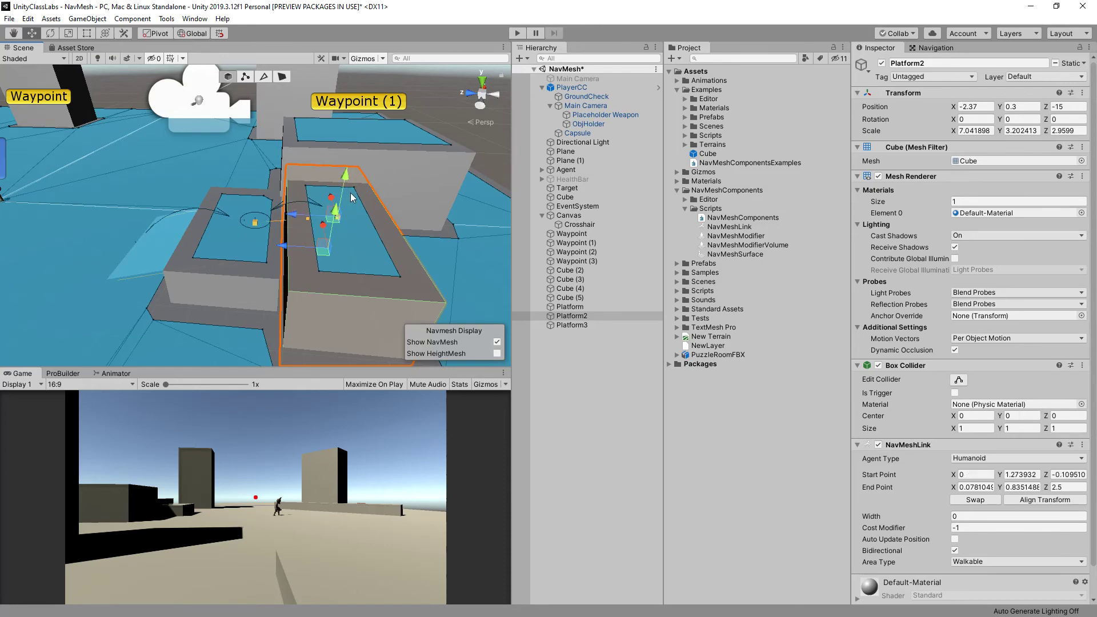
left_click_drag(345, 197, 352, 192)
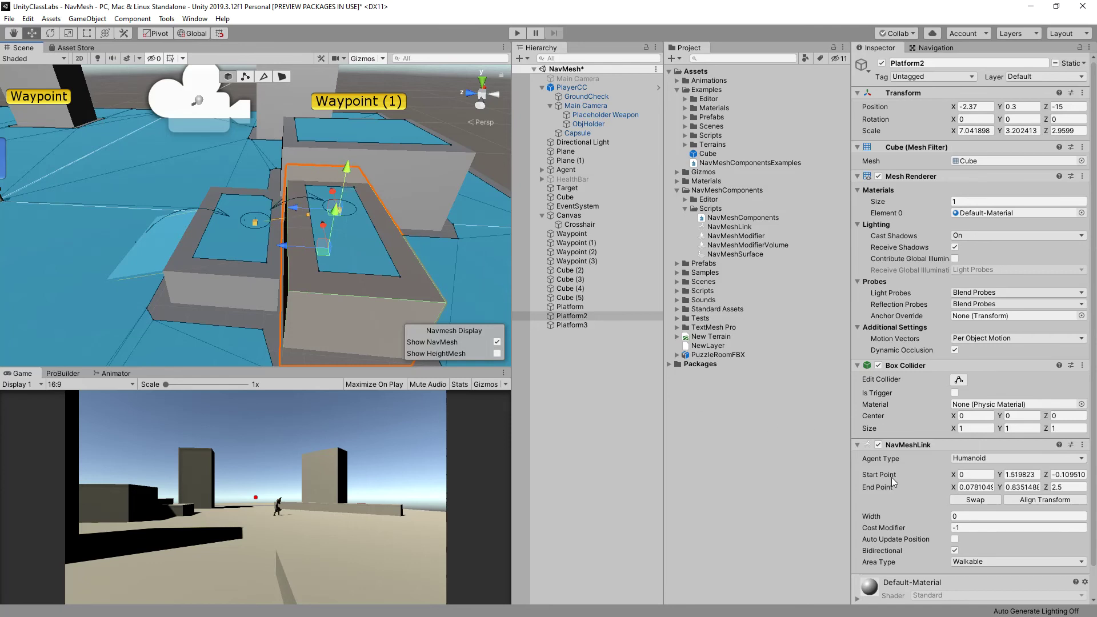
left_click_drag(937, 522, 998, 515)
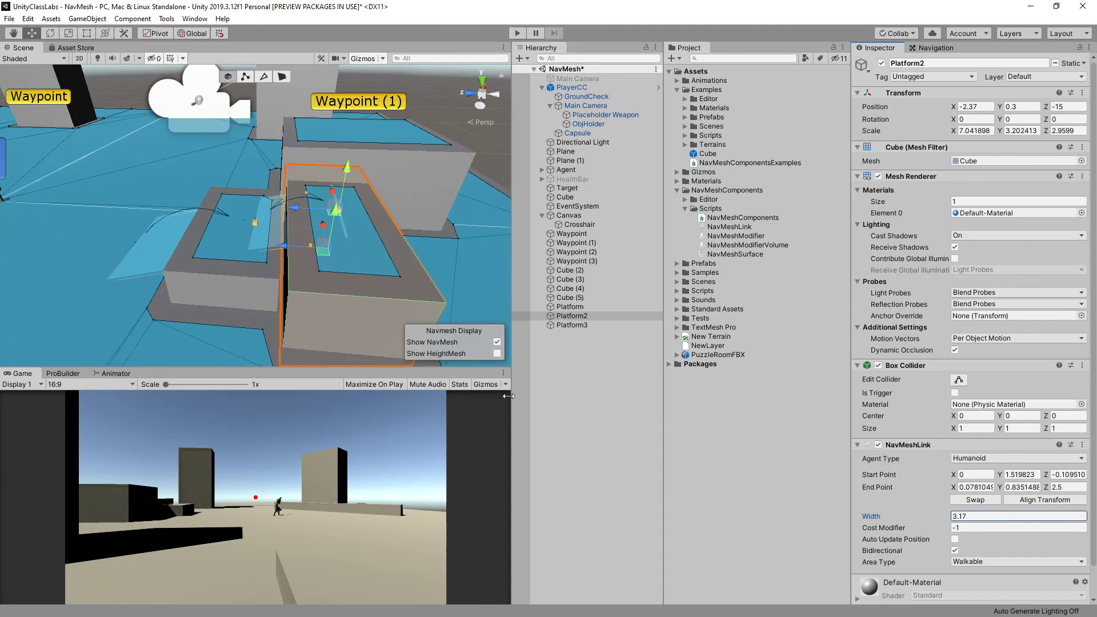
Select the Platform3 cube and shrink the 3D gizmo icons in the Scene view so they stop covering the platforms
left_click_drag(209, 215, 142, 240, "alt")
left_click(278, 177)
left_click_drag(278, 177, 235, 217, "alt")
left_click_drag(355, 239, 268, 257, "alt")
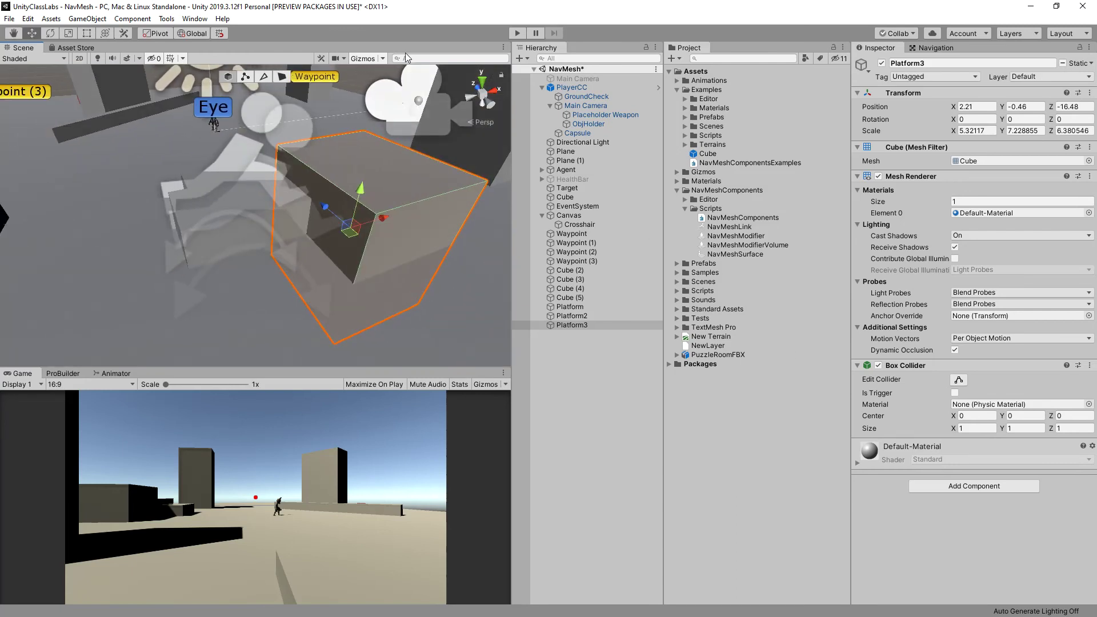
left_click(370, 58)
left_click(382, 58)
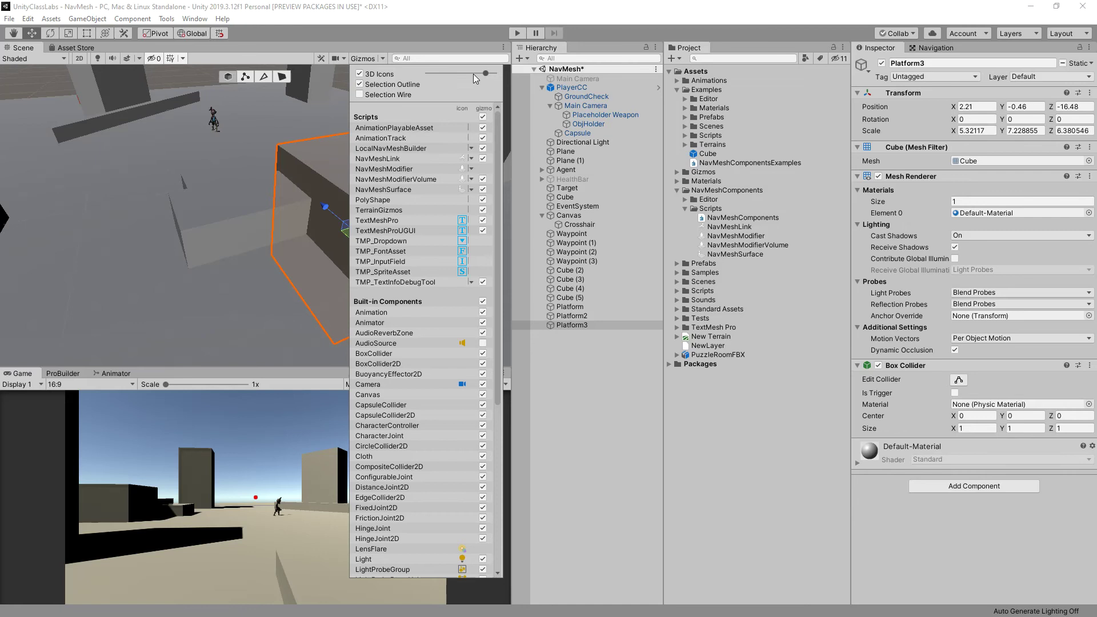
left_click(371, 58)
left_click(375, 57)
left_click(366, 60)
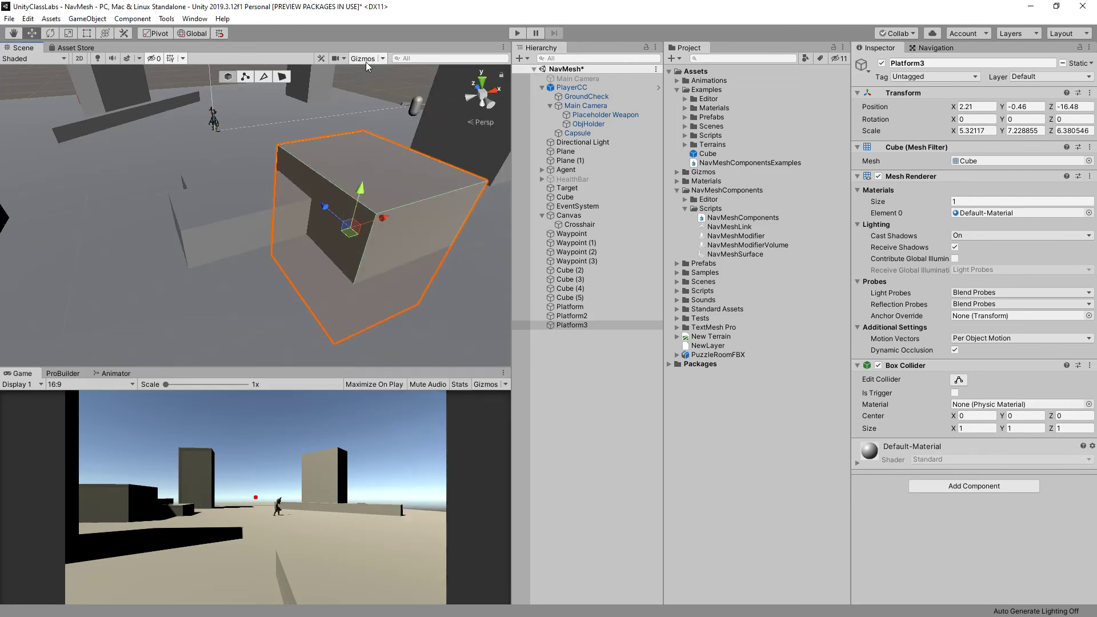
left_click(382, 59)
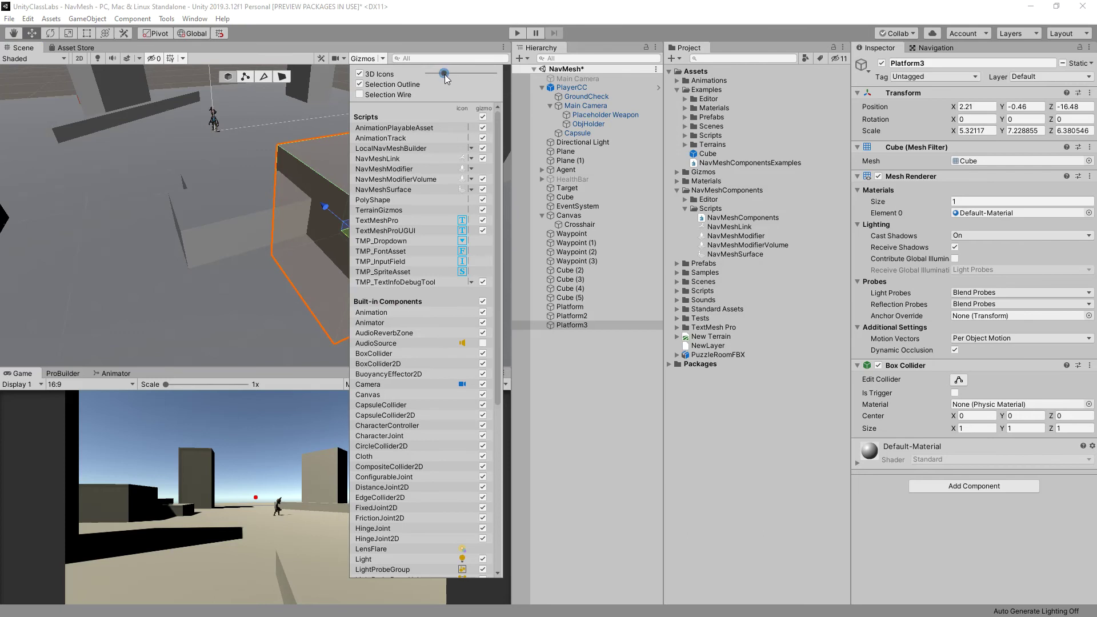
left_click(231, 211)
left_click(376, 179)
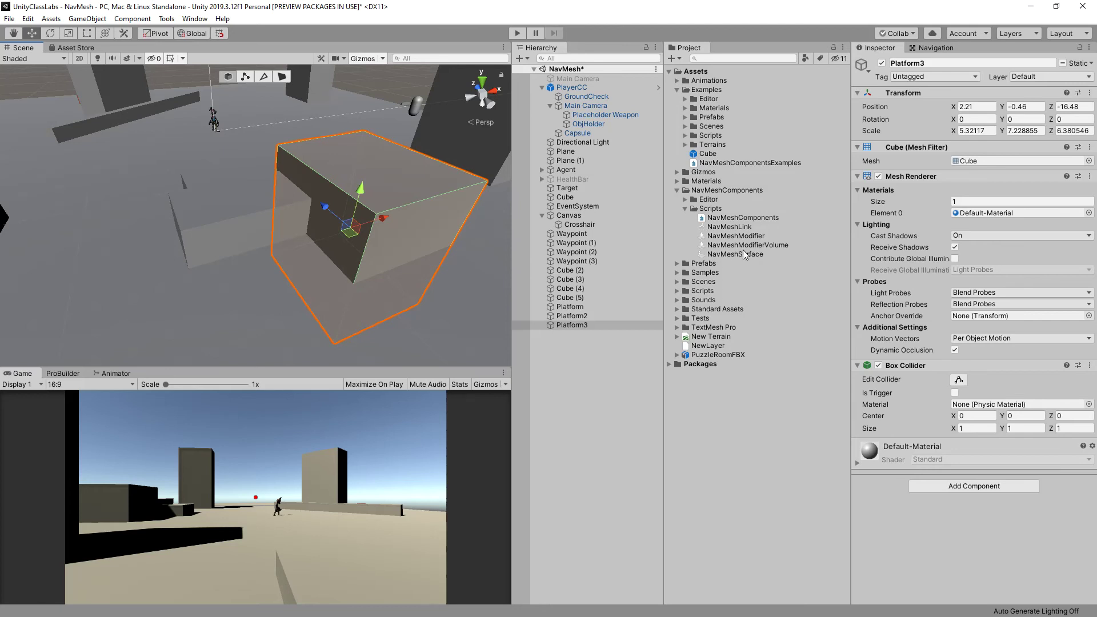
Add a NavMeshLink component to Platform3 and move its start point onto Platform2, at about X -4.41, Y 2.31, Z 1.38
left_click_drag(741, 228, 572, 324)
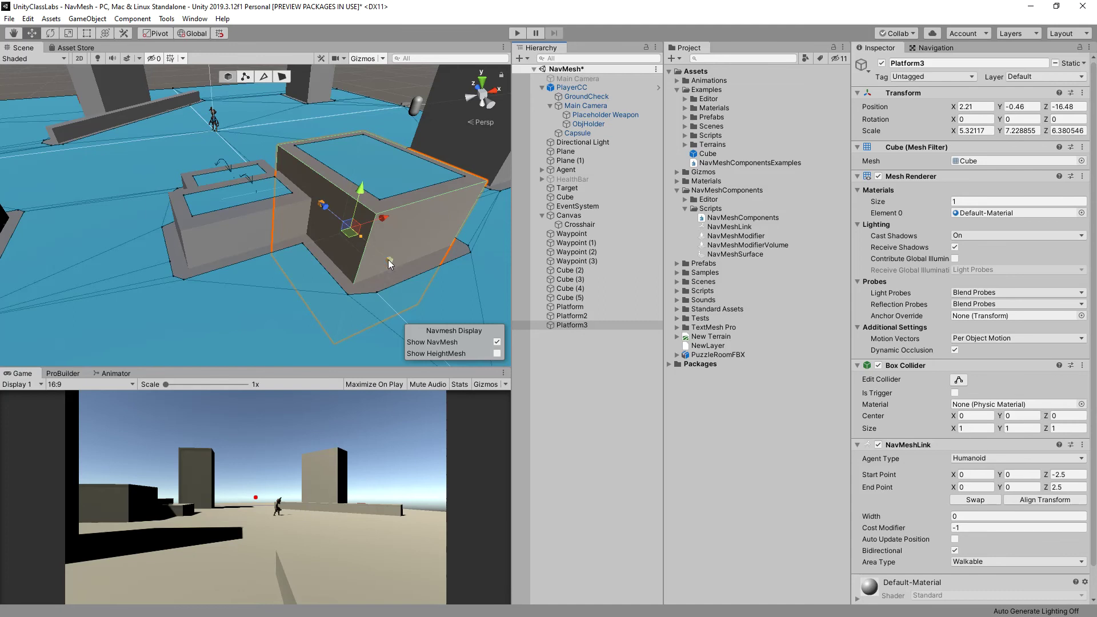
left_click_drag(417, 256, 283, 251)
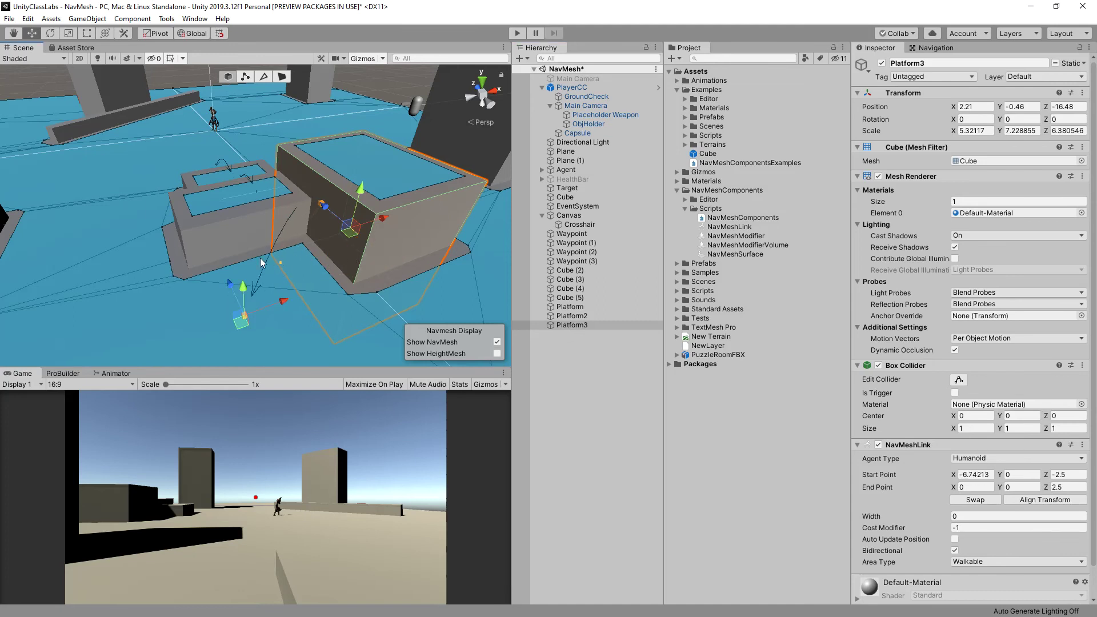
left_click_drag(237, 294, 233, 256)
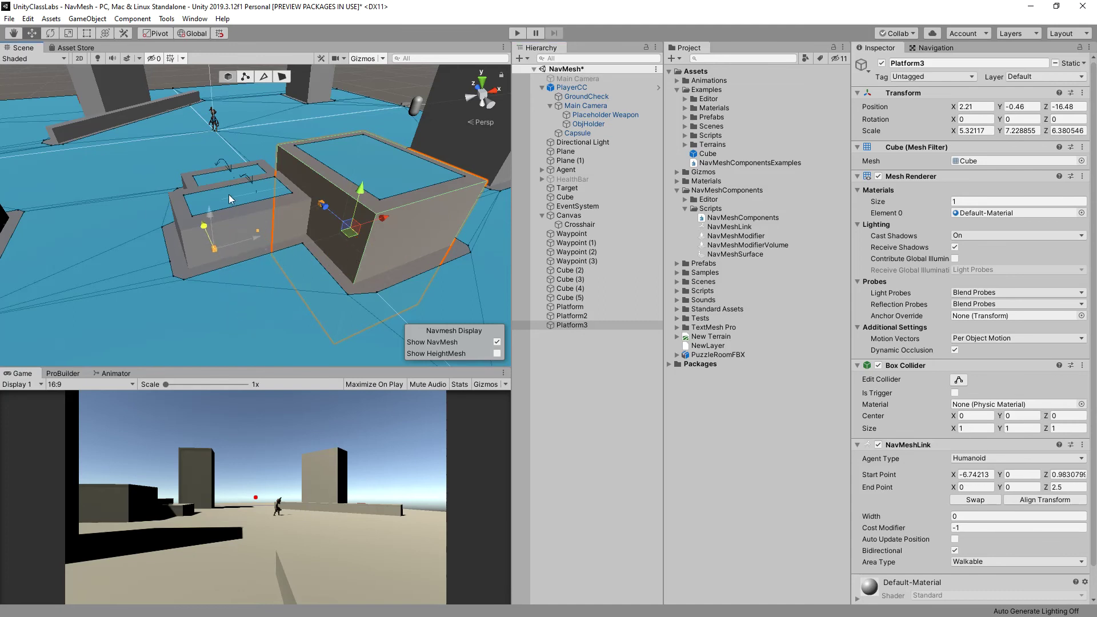
left_click_drag(228, 176, 300, 193)
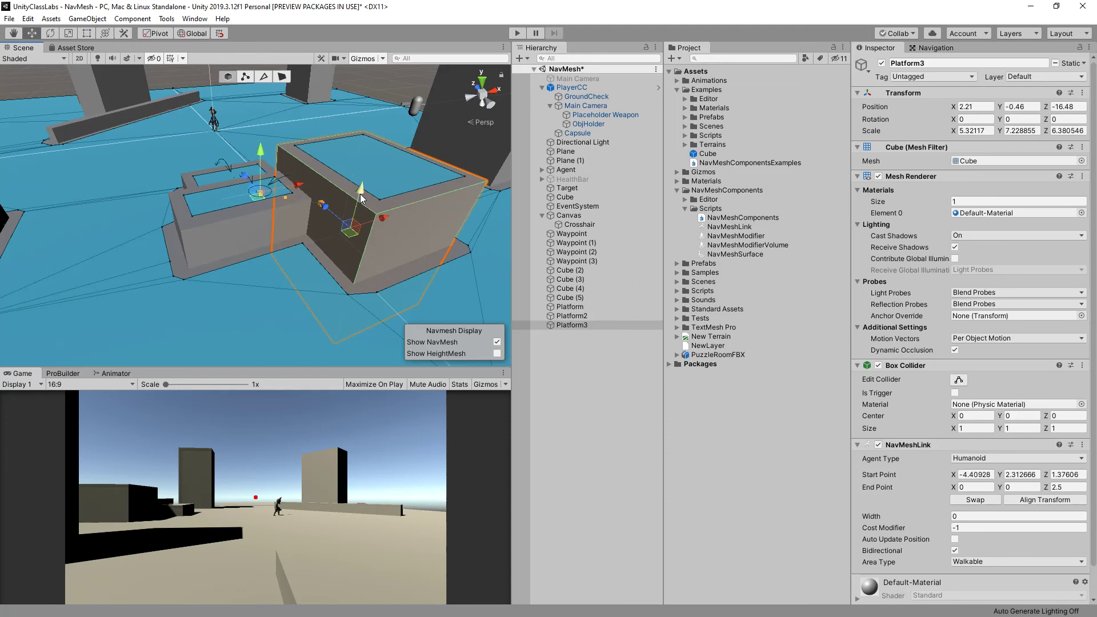
Move the link's end point onto Platform3's top surface at about X -0.94, Y 3.85, Z -0.03, and set its width to 0.54
left_click_drag(362, 201, 330, 211, "alt")
key("ctrl+z")
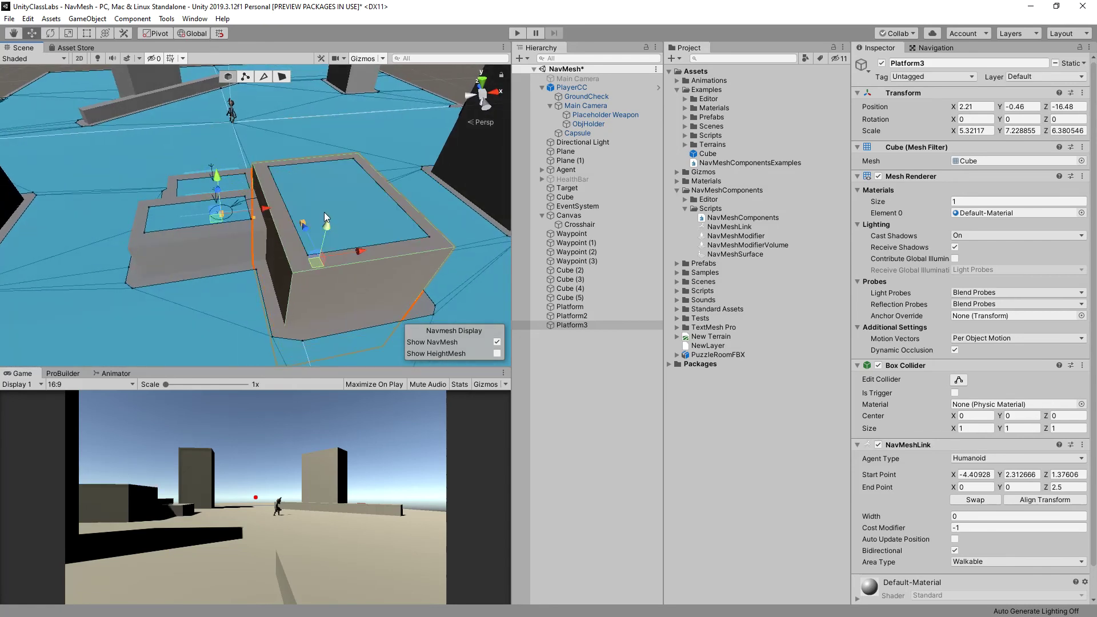
left_click(300, 221)
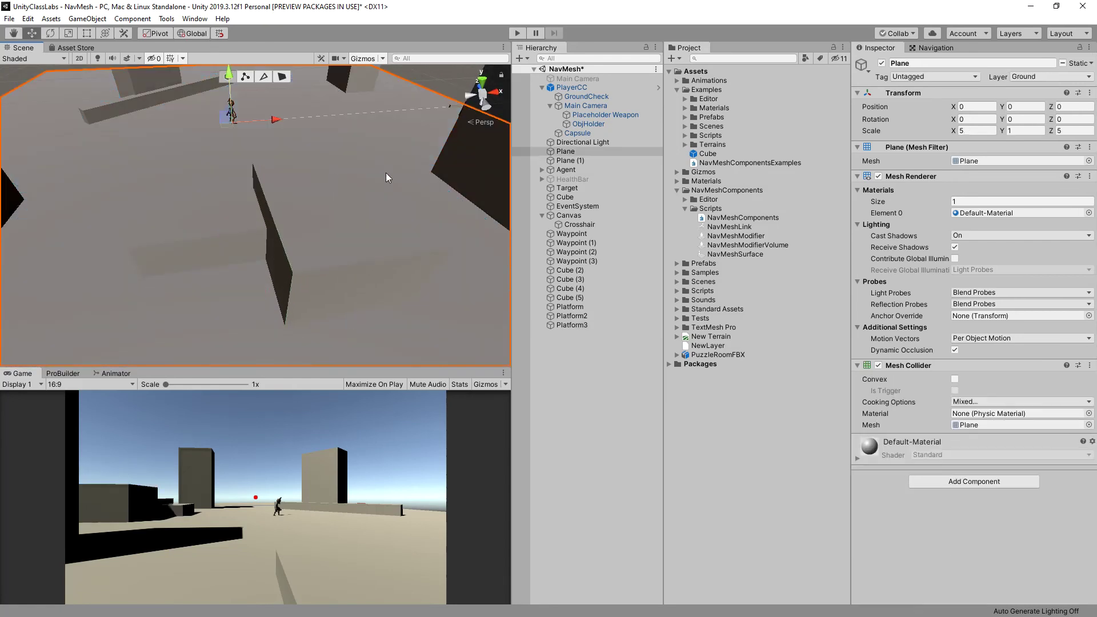
left_click(328, 214)
left_click_drag(329, 214, 416, 216, "alt")
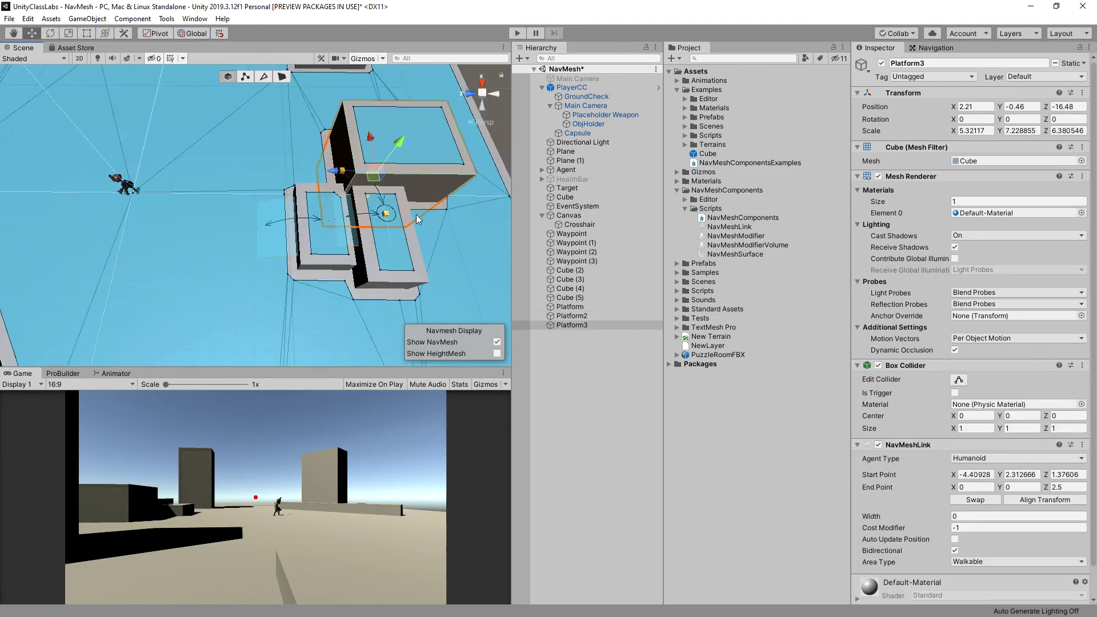
left_click_drag(336, 170, 245, 146, "alt")
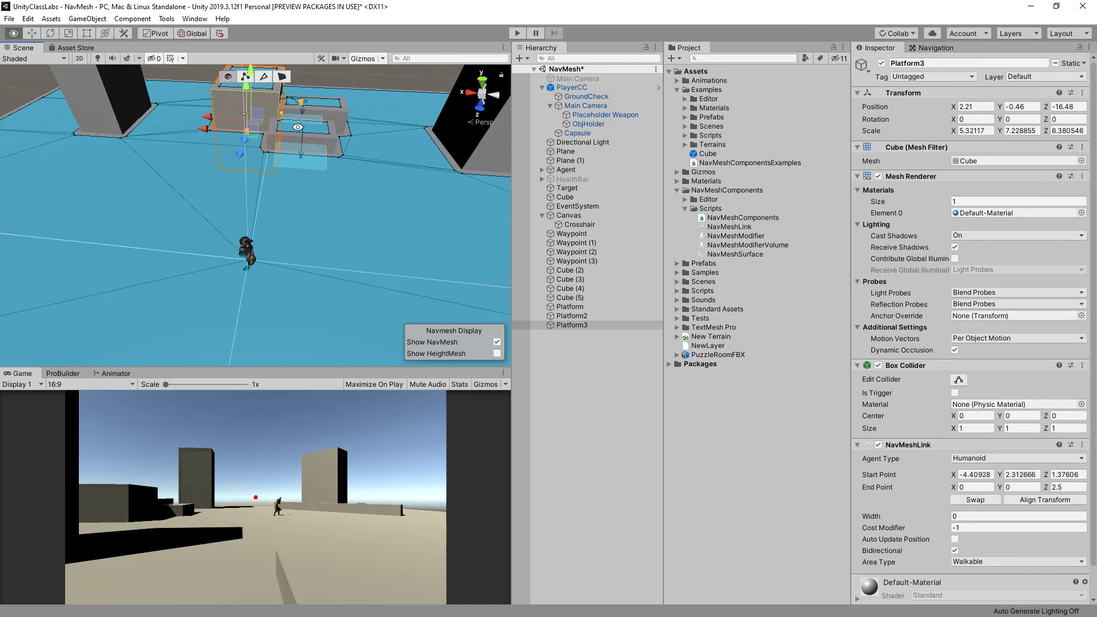
key("f")
left_click_drag(283, 186, 296, 153)
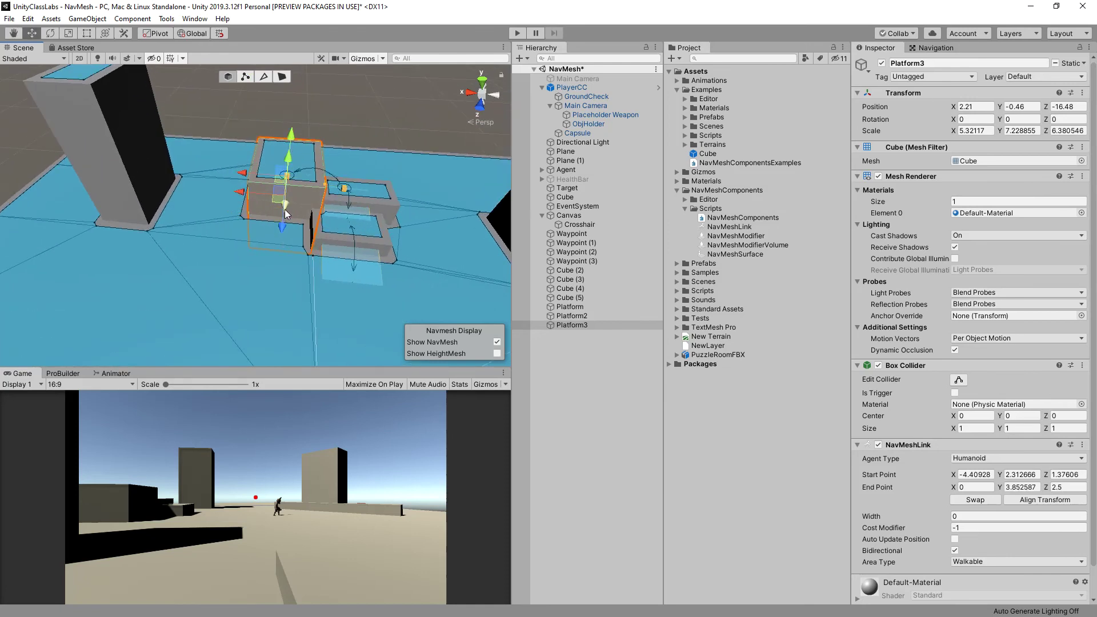
left_click_drag(280, 227, 677, 357, "alt")
key("ctrl+z")
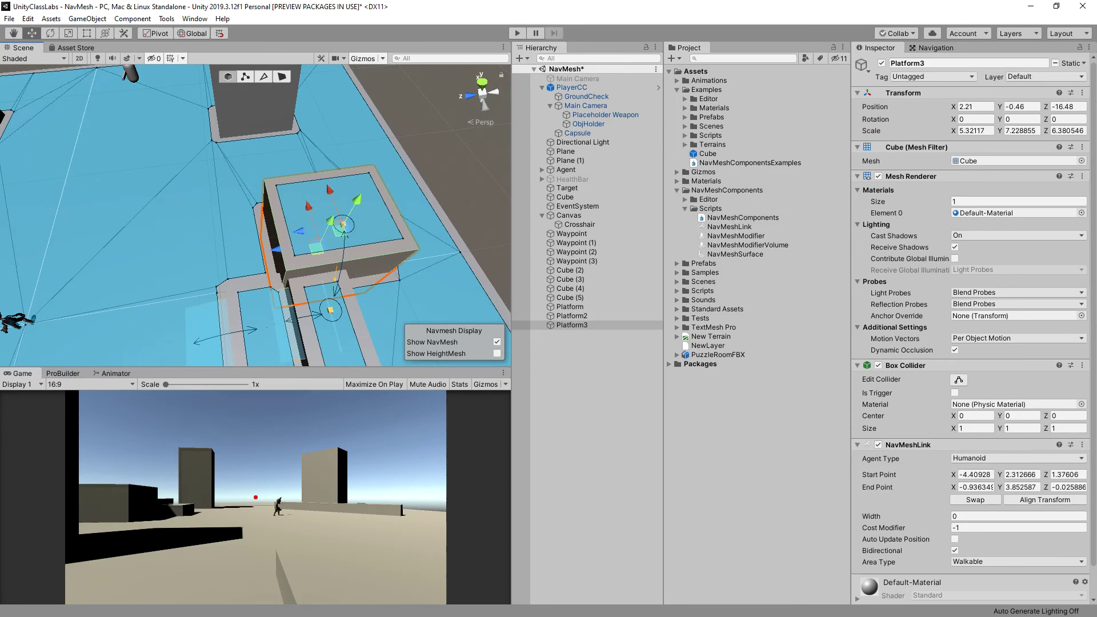
left_click_drag(938, 516, 950, 518)
Add a second NavMeshLink component to Platform3
left_click_drag(289, 298, 813, 260, "alt")
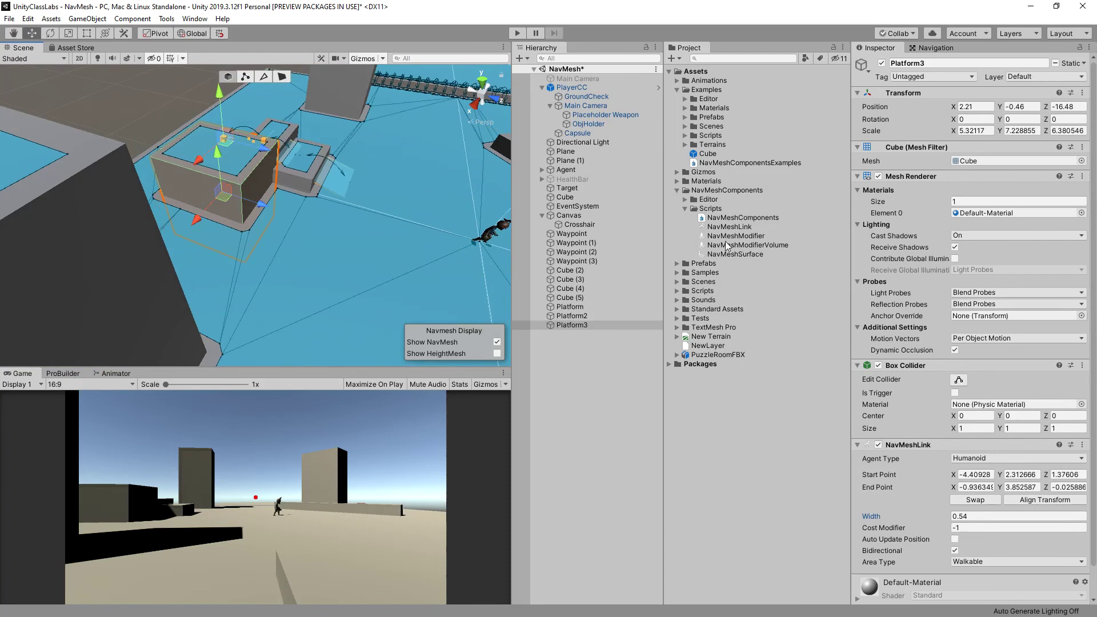
left_click_drag(731, 228, 313, 195)
left_click_drag(402, 244, 555, 324)
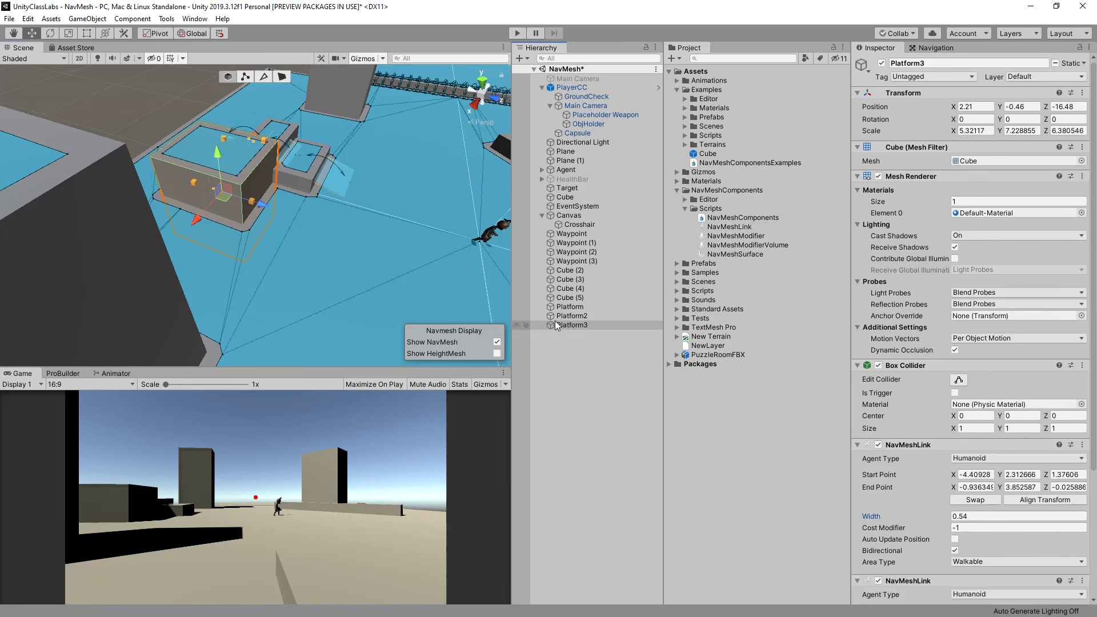
Place the second link's start point on Platform3's top (about 0, 3.96, 1.39) and its end point on the floor (about 0.96, 0, 6.82)
left_click(192, 182)
left_click_drag(188, 163, 198, 113)
left_click(251, 203)
left_click_drag(278, 209, 340, 228)
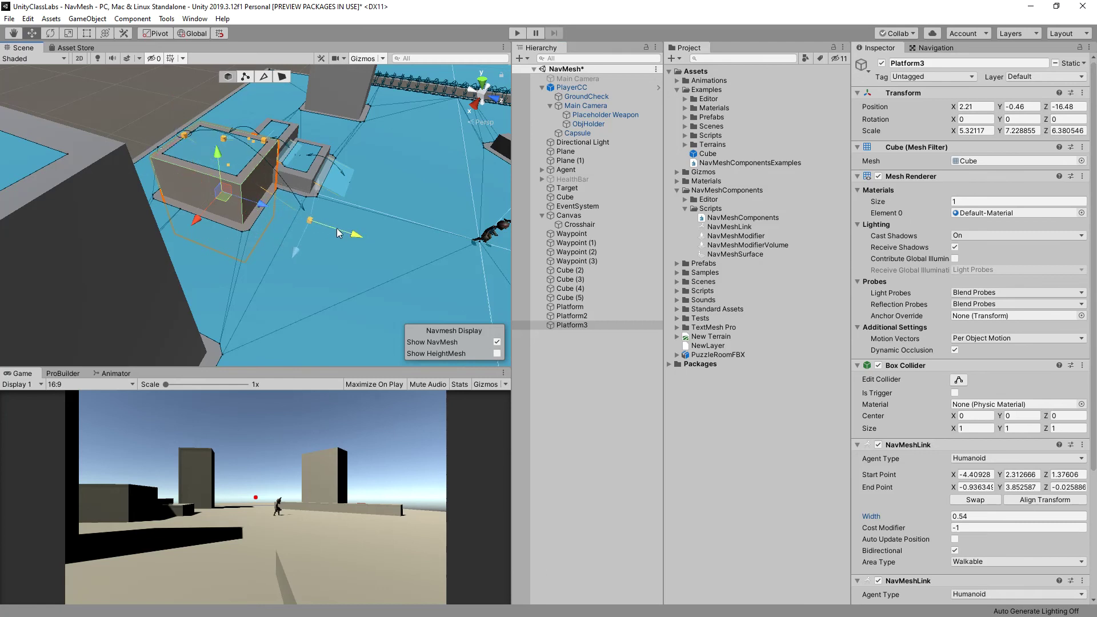
left_click(185, 136)
left_click_drag(216, 154, 712, 173, "alt")
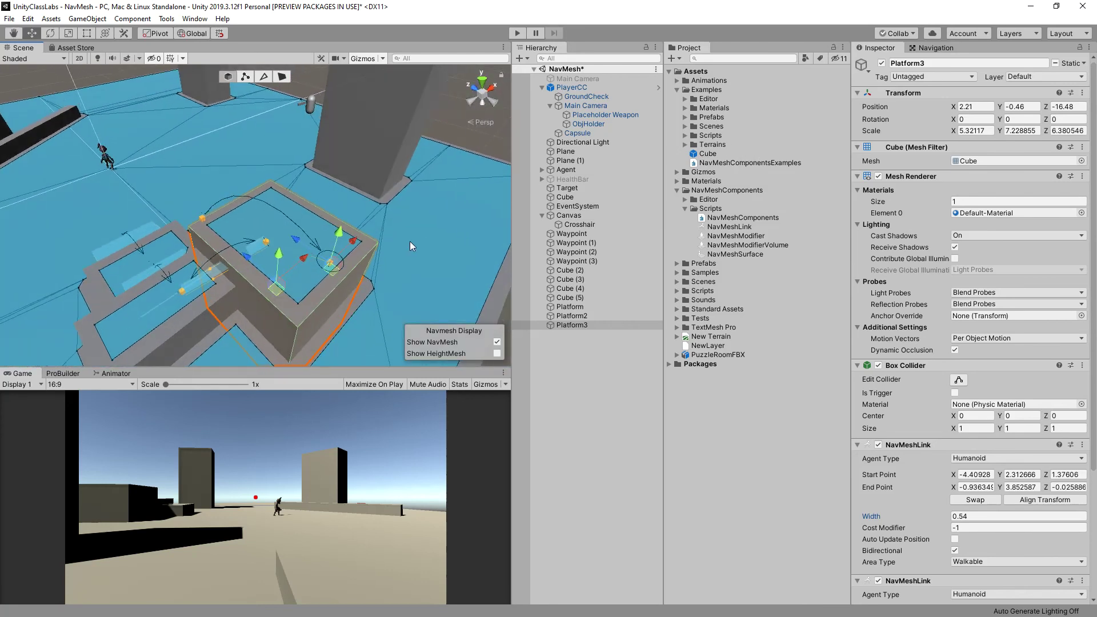
left_click_drag(211, 184, 355, 251, "alt")
left_click(260, 272)
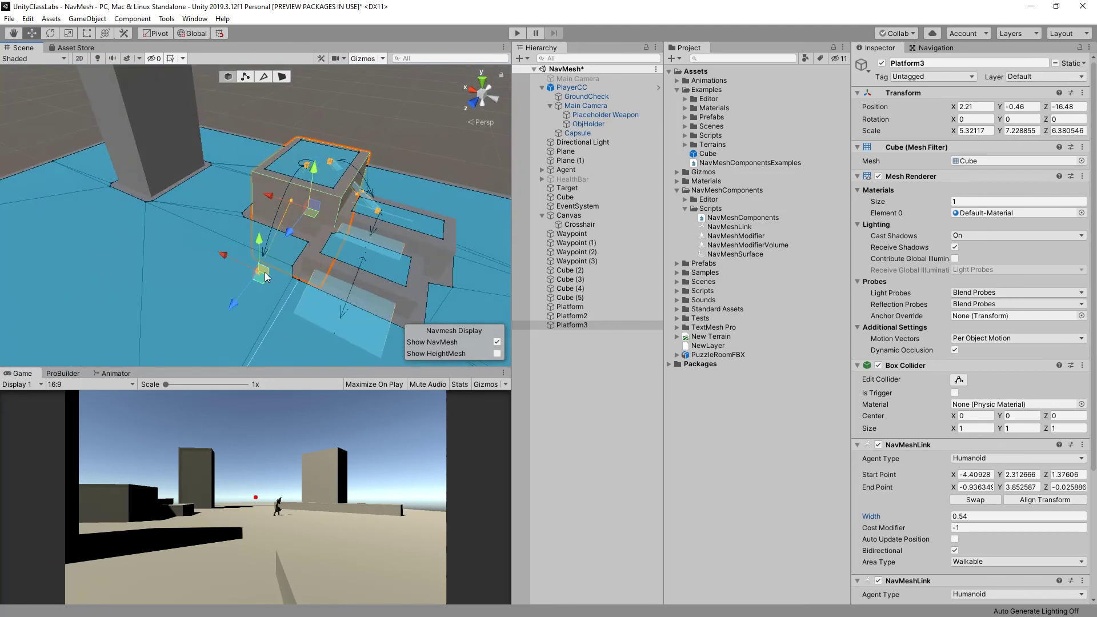
left_click_drag(228, 261, 221, 258)
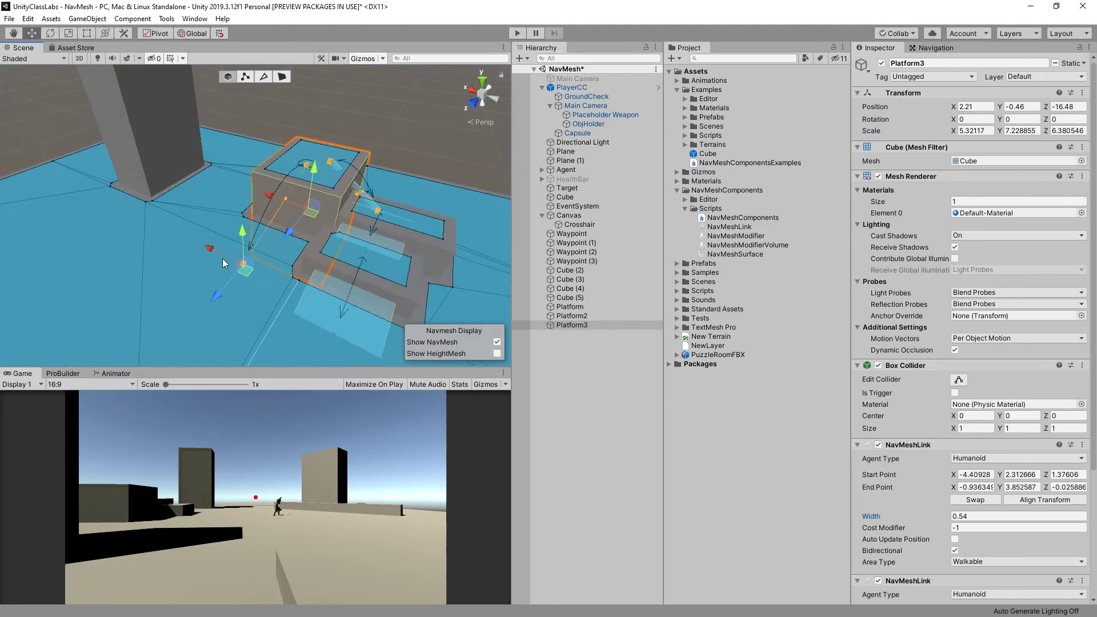
Run the scene and walk the player up the stepped platforms onto Platform3 to check whether the agent follows
left_click(517, 34)
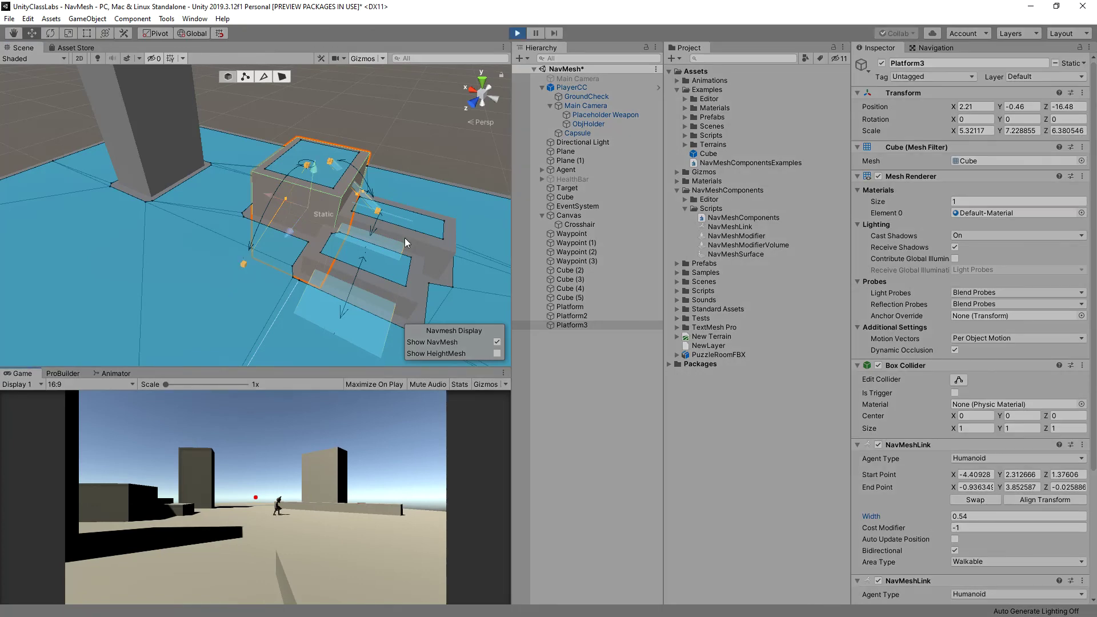
key("w")
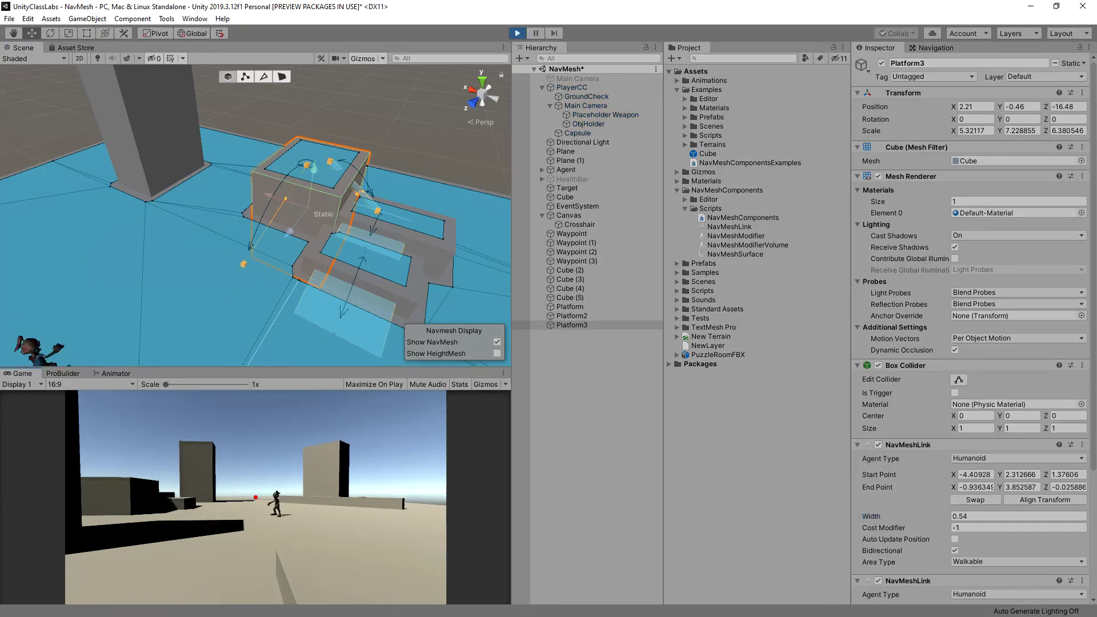
key("w")
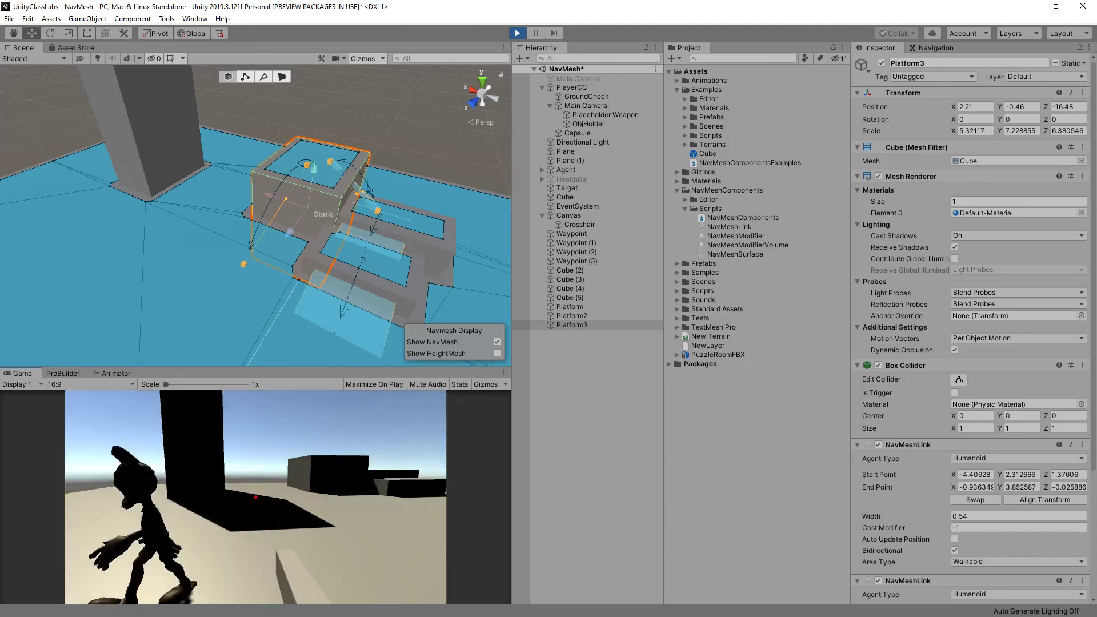
key("w")
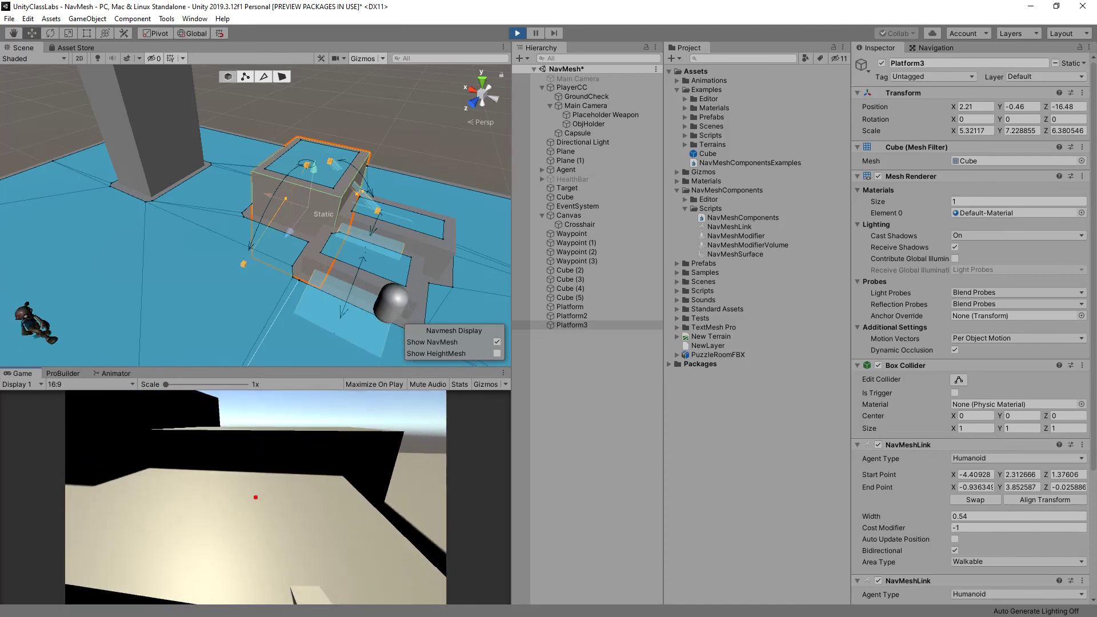
key("w")
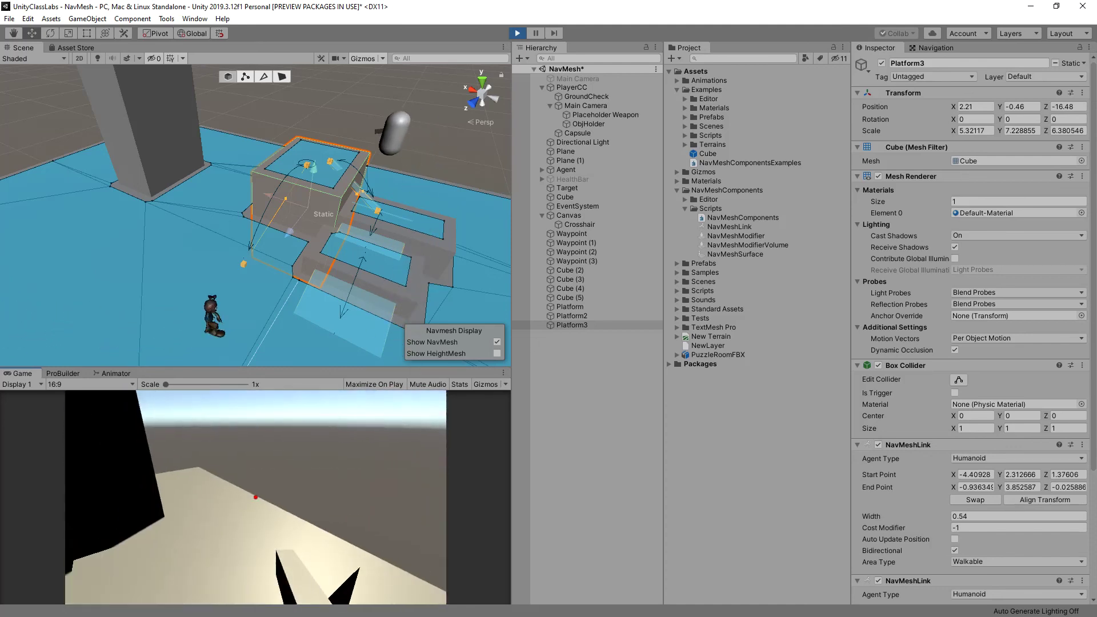
key("w")
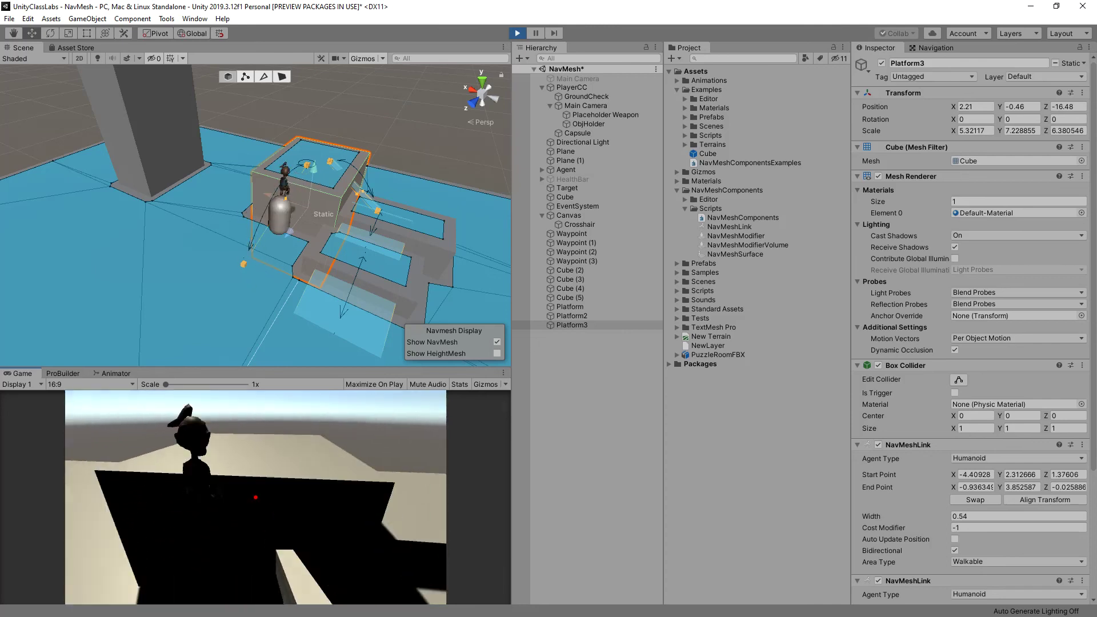
key("w")
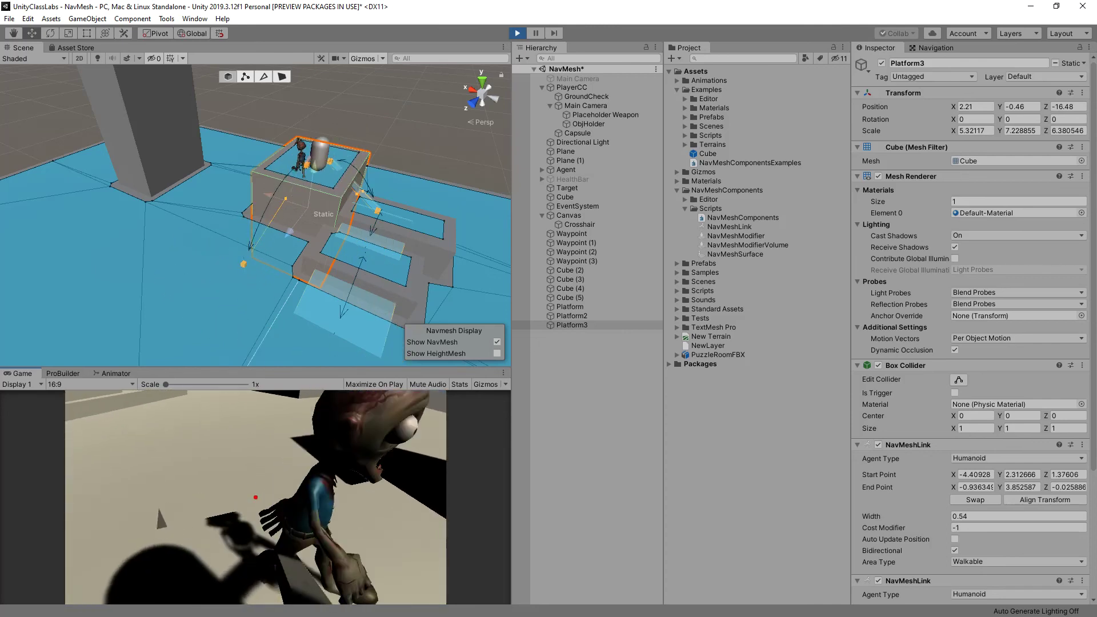
Lead the player off Platform3 to the floor and back up the steps to test the agent's descent, and stop the scene
key("w")
key("w")
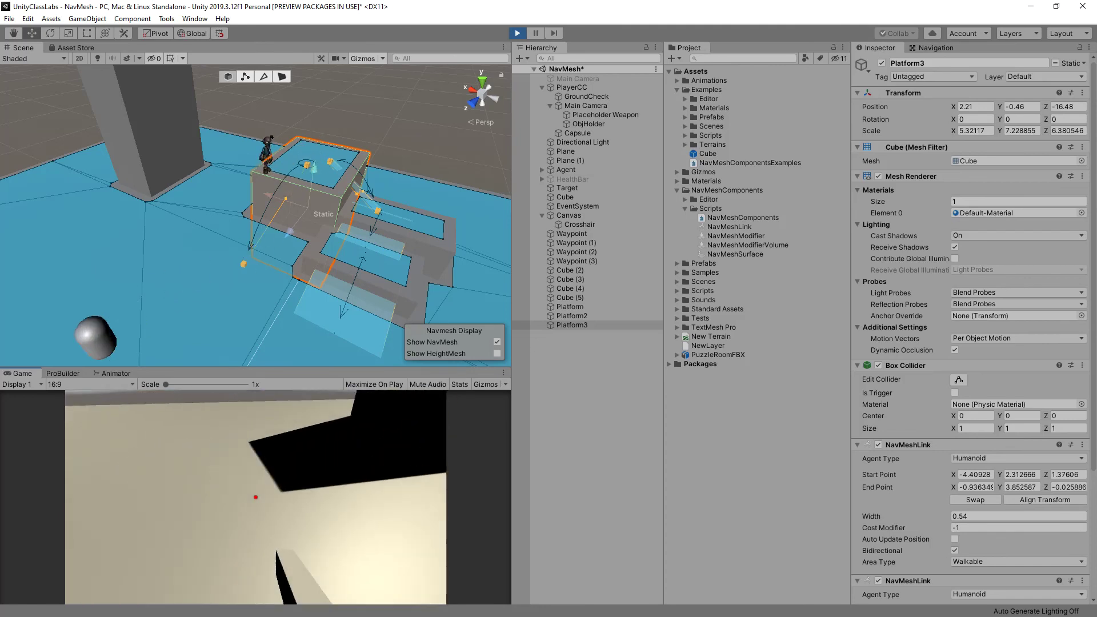
key("w")
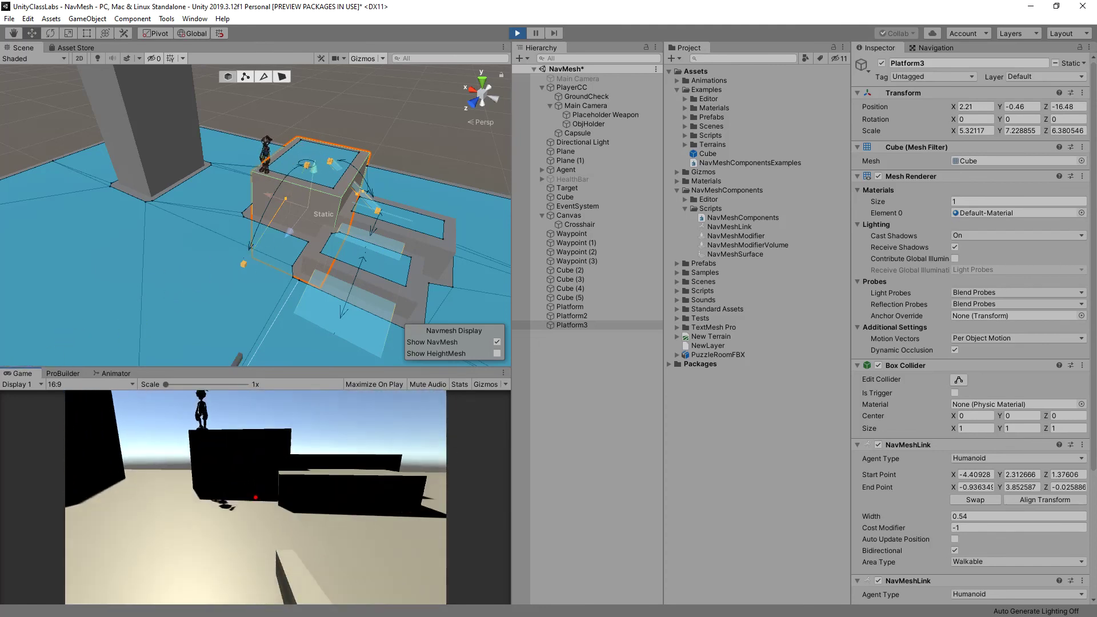
key("w")
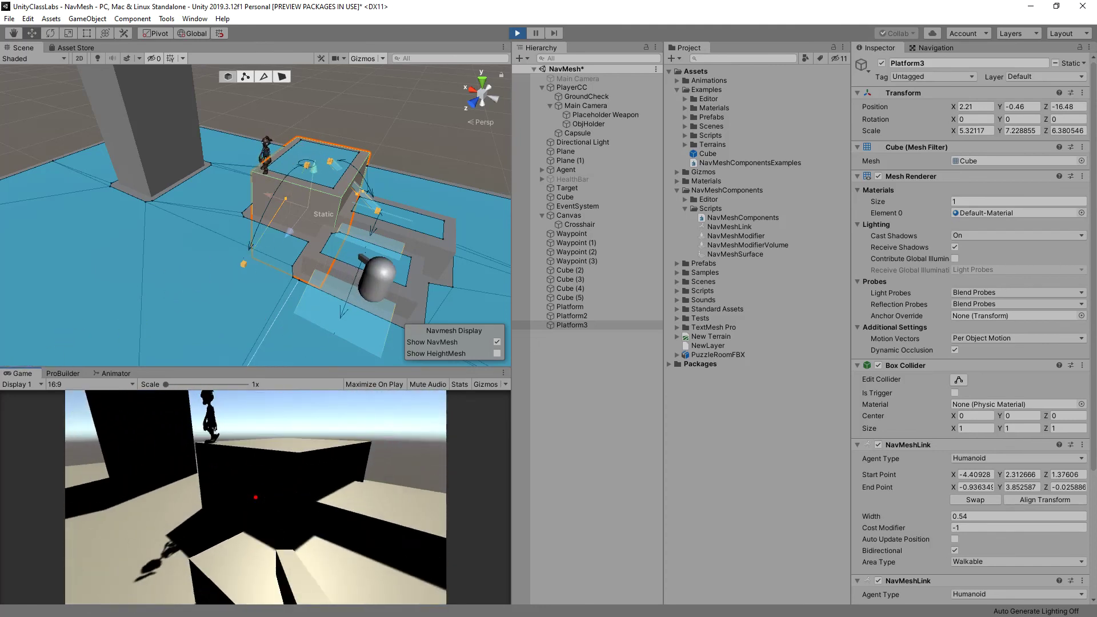
key("w")
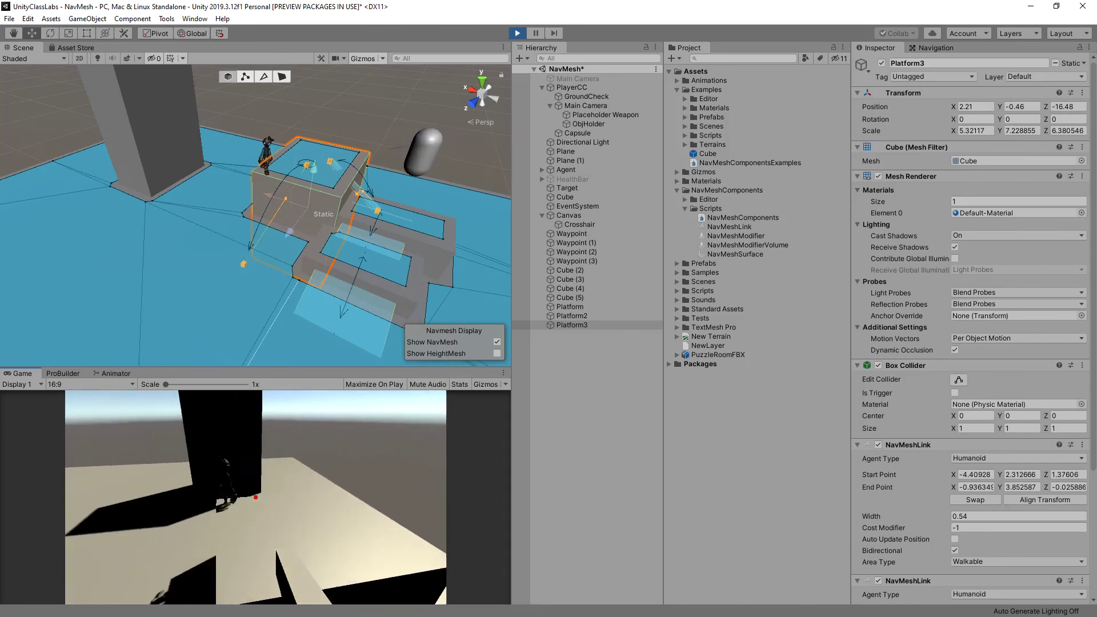
key("w")
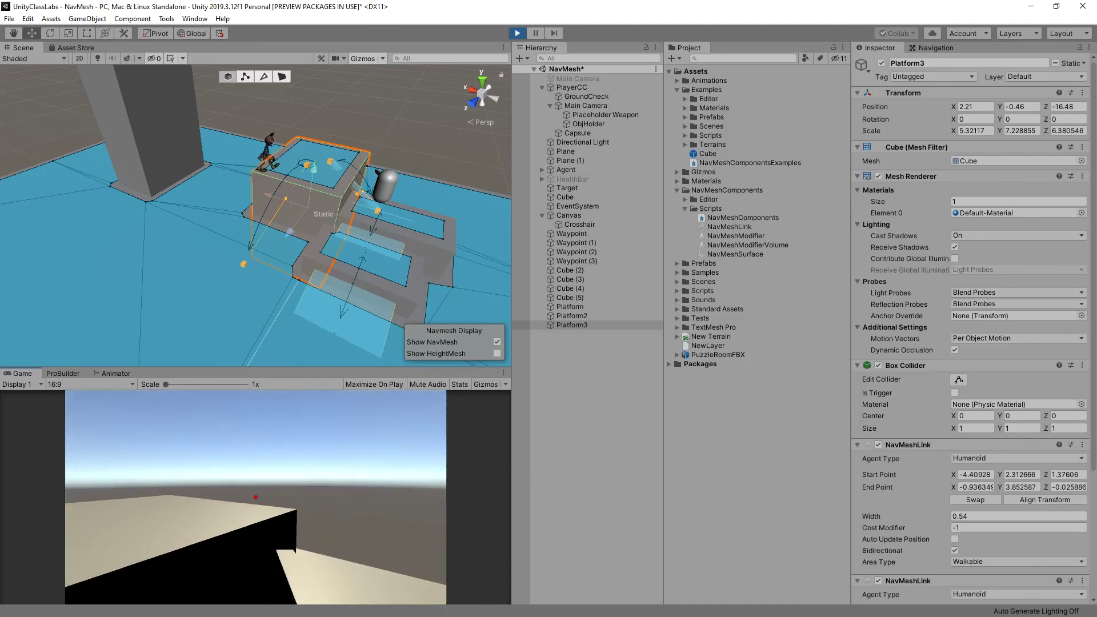
key("ctrl+p")
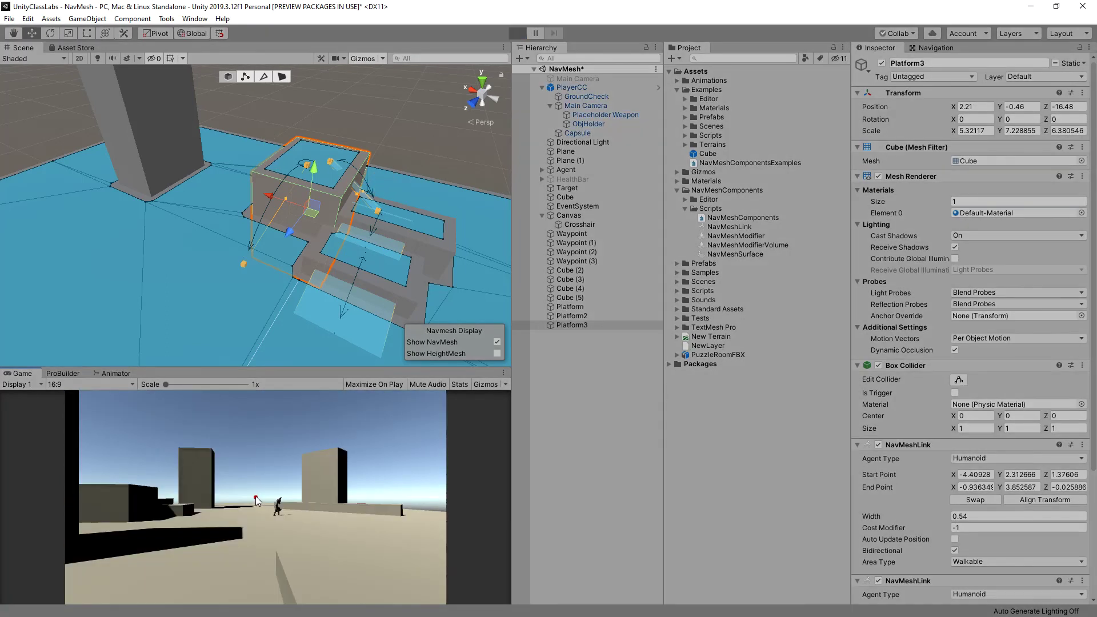
Rerun the scene and climb the player over the platforms to Platform3's top to test the agent's path again
key("ctrl+p")
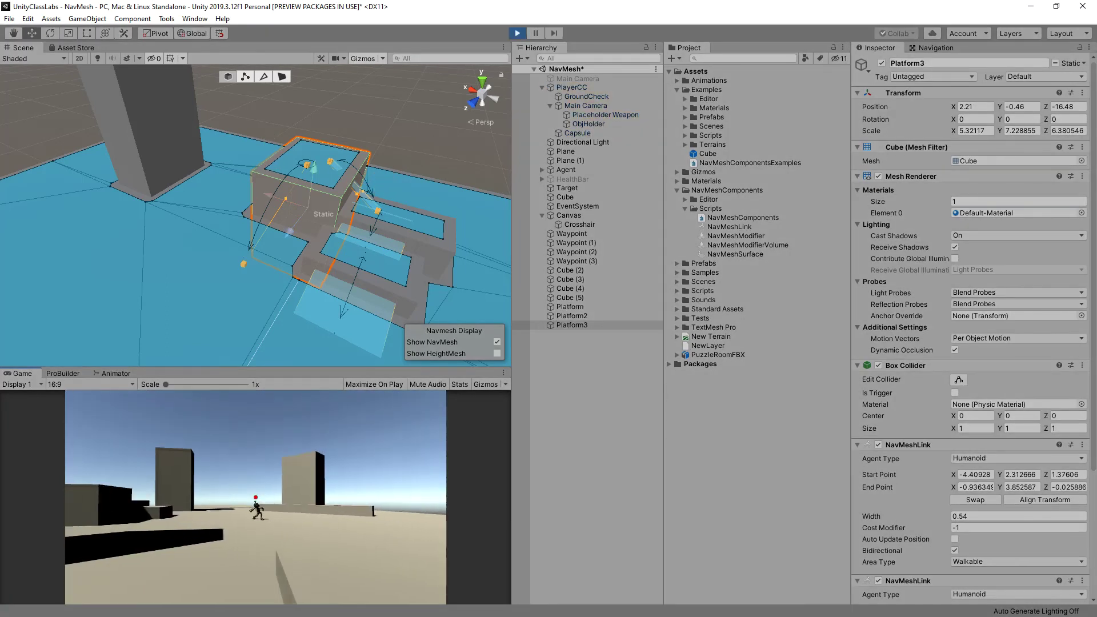
key("w")
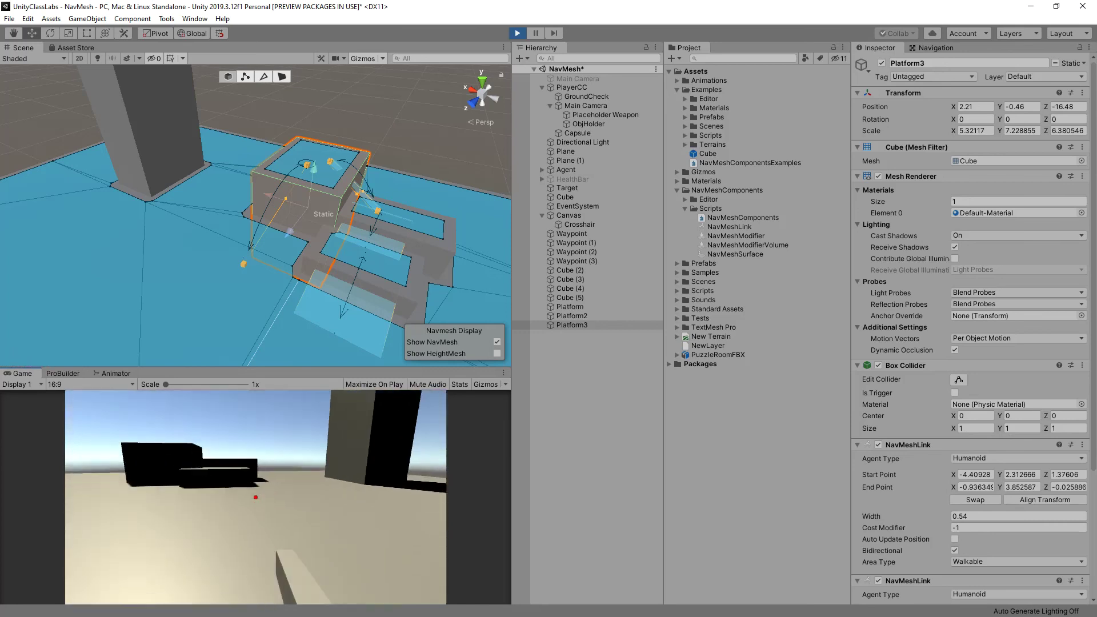
key("w")
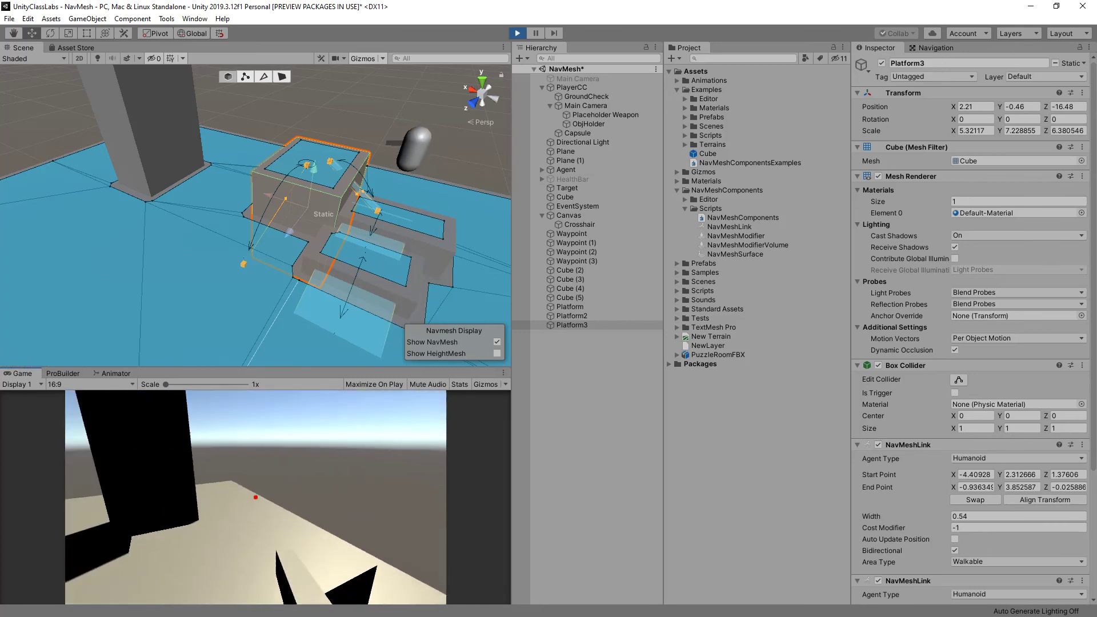
key("w")
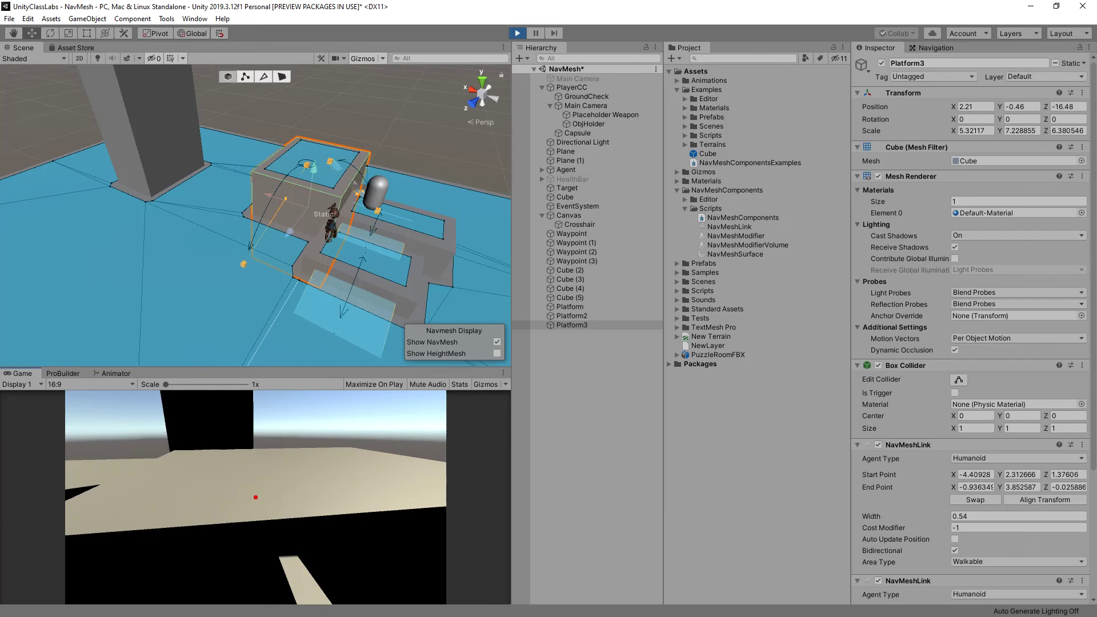
key("s")
key("w")
key("space")
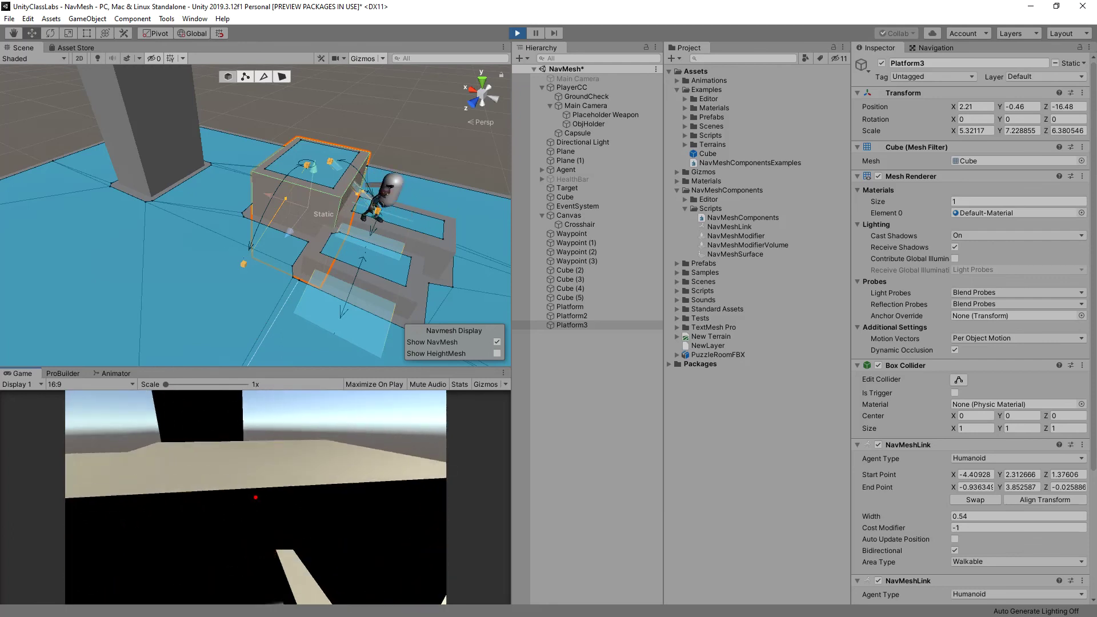
key("s")
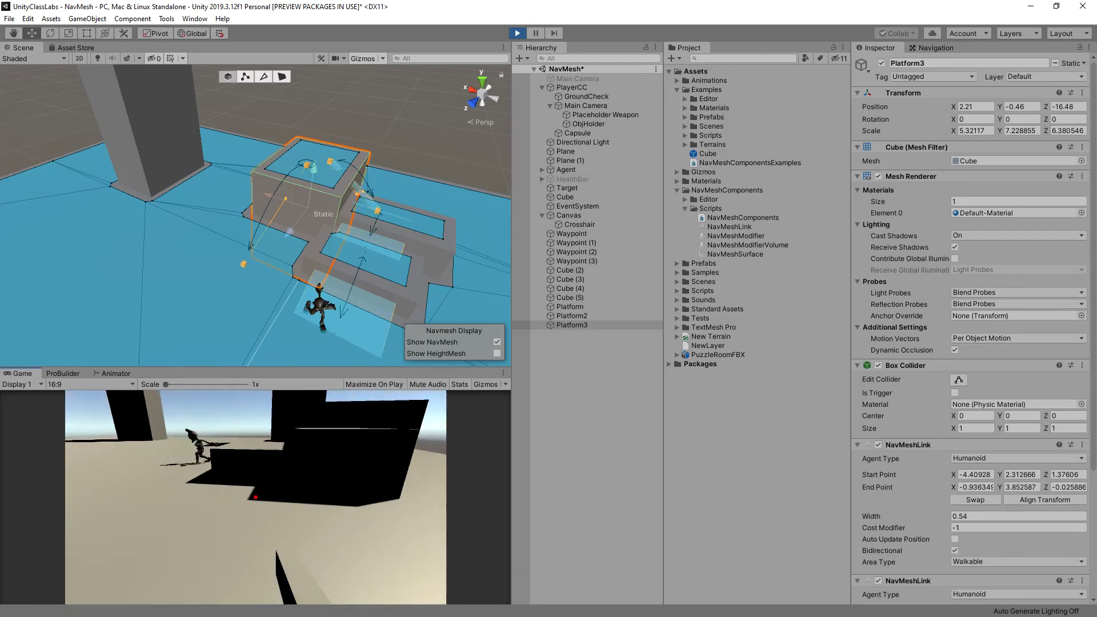
key("w")
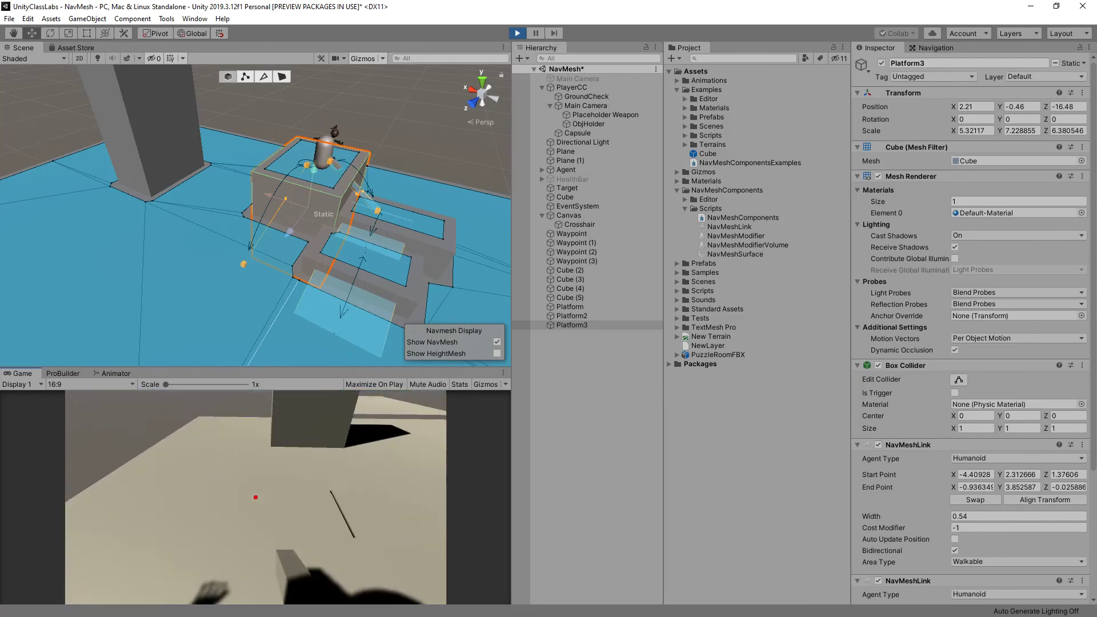
Move the player between the floor and Platform3's top to test the agent on the second link, and end play mode
key("s")
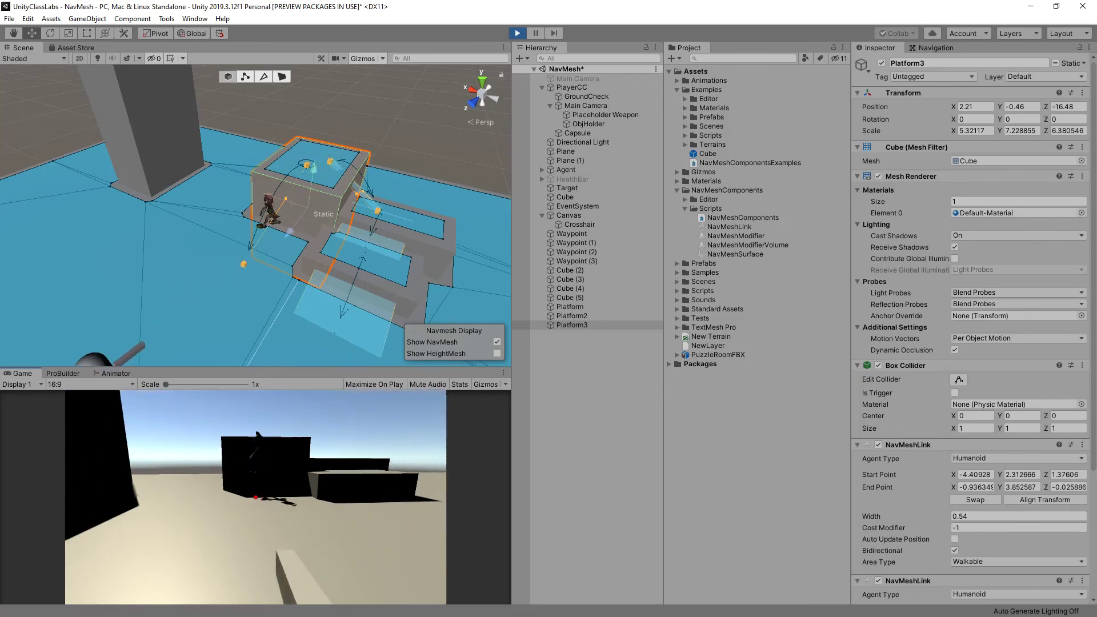
key("w")
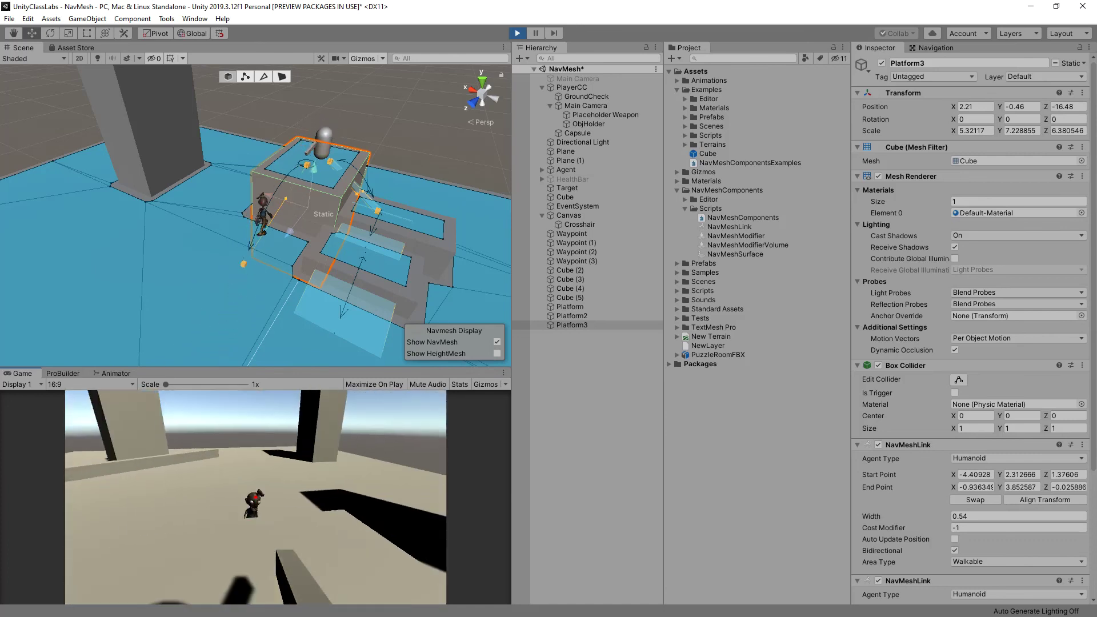
key("w")
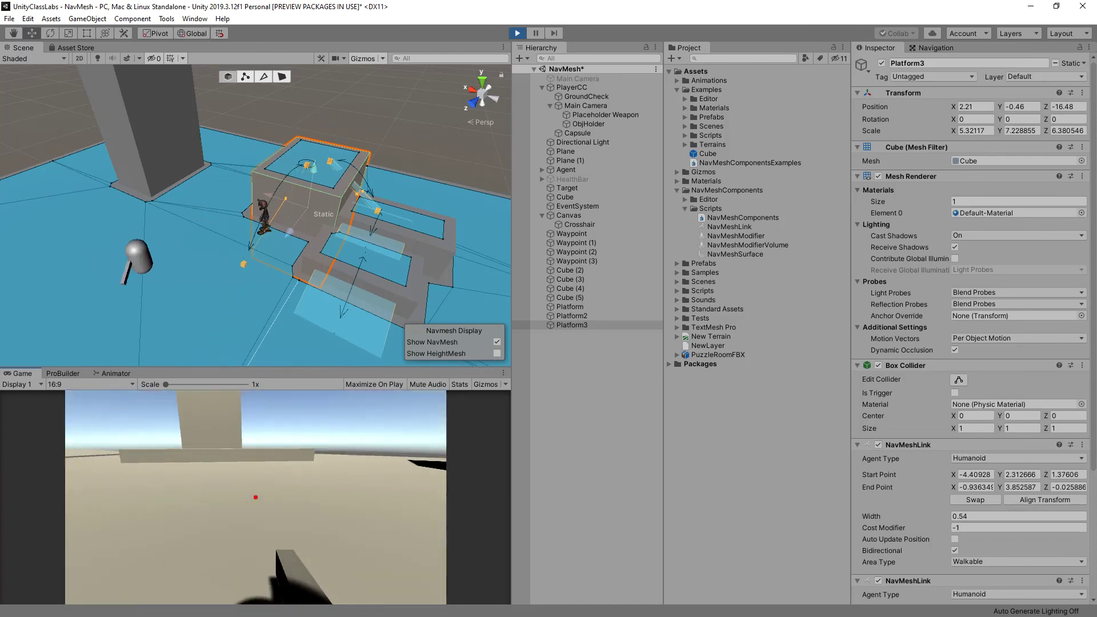
key("ctrl+p")
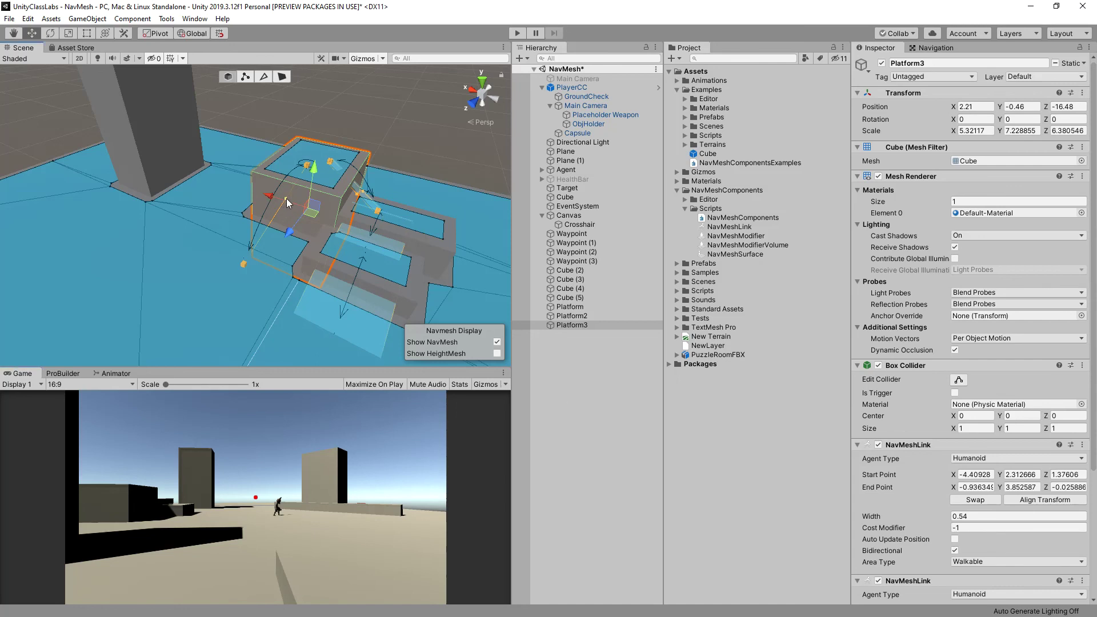
Set Platform3's first NavMeshLink width to 0.81 with Bidirectional kept on, and turn Bidirectional off for its second NavMeshLink
left_click(954, 550)
scroll(989, 522, "down", 5)
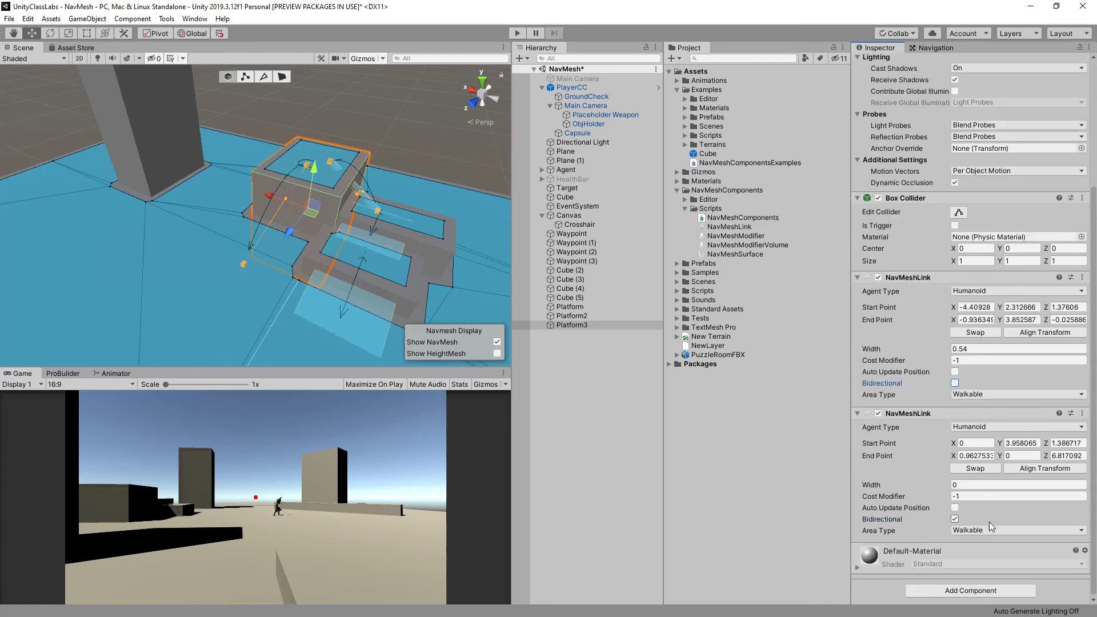
scroll(989, 522, "up", 3)
scroll(988, 522, "down", 3)
scroll(988, 524, "up", 3)
left_click_drag(950, 457, 954, 456)
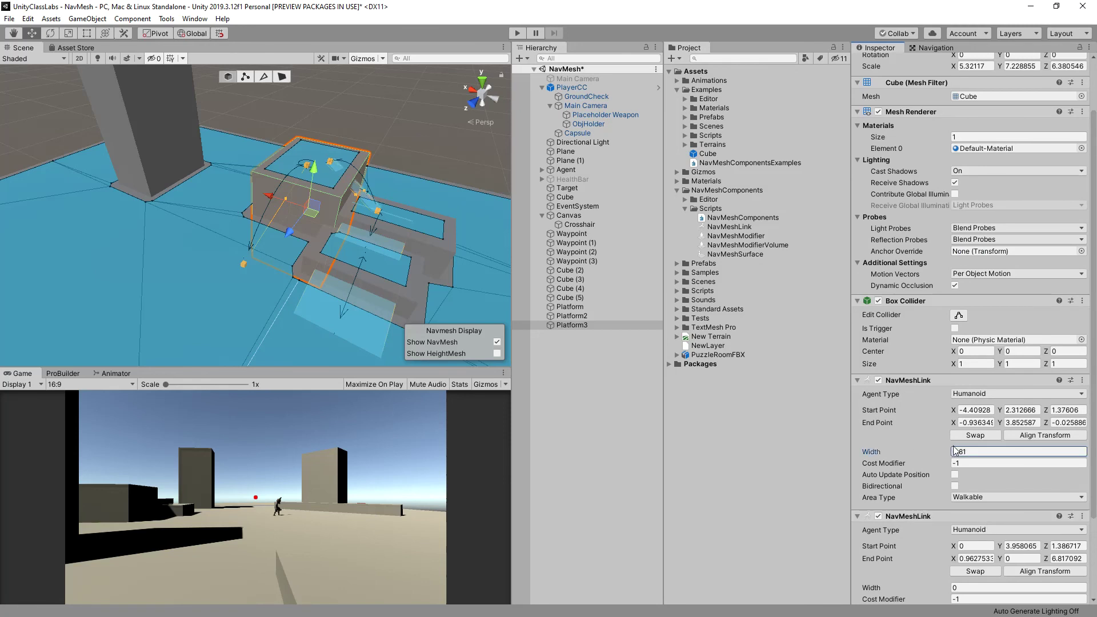
left_click(955, 486)
scroll(941, 512, "down", 3)
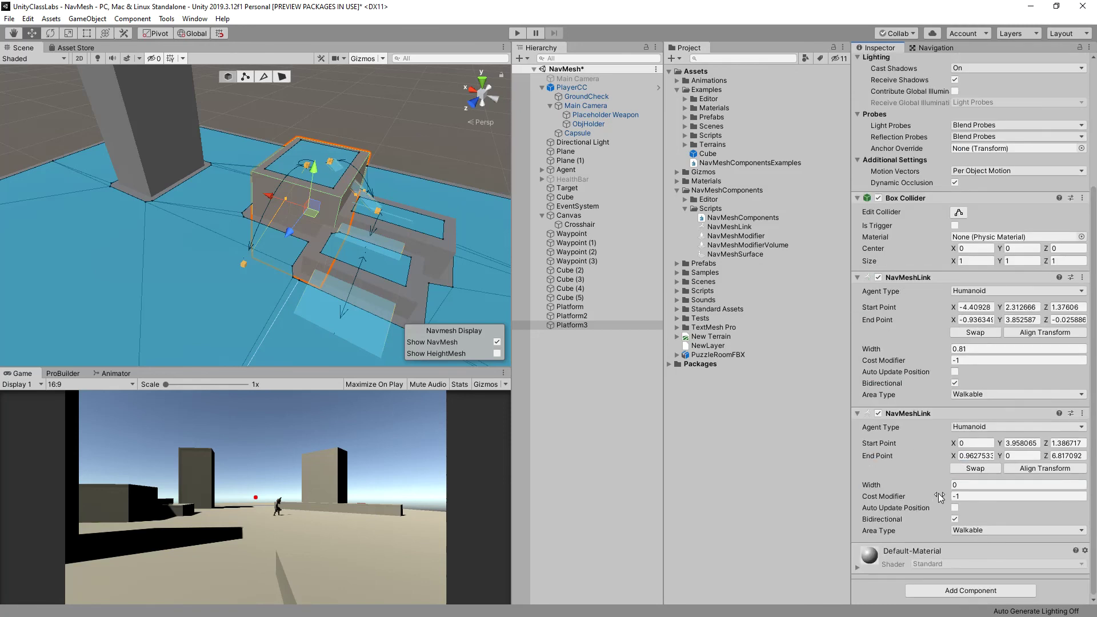
left_click(959, 516)
Select Platform, Platform2 and Platform3 together and assign them to the Ground layer
left_click(285, 153)
left_click(305, 187)
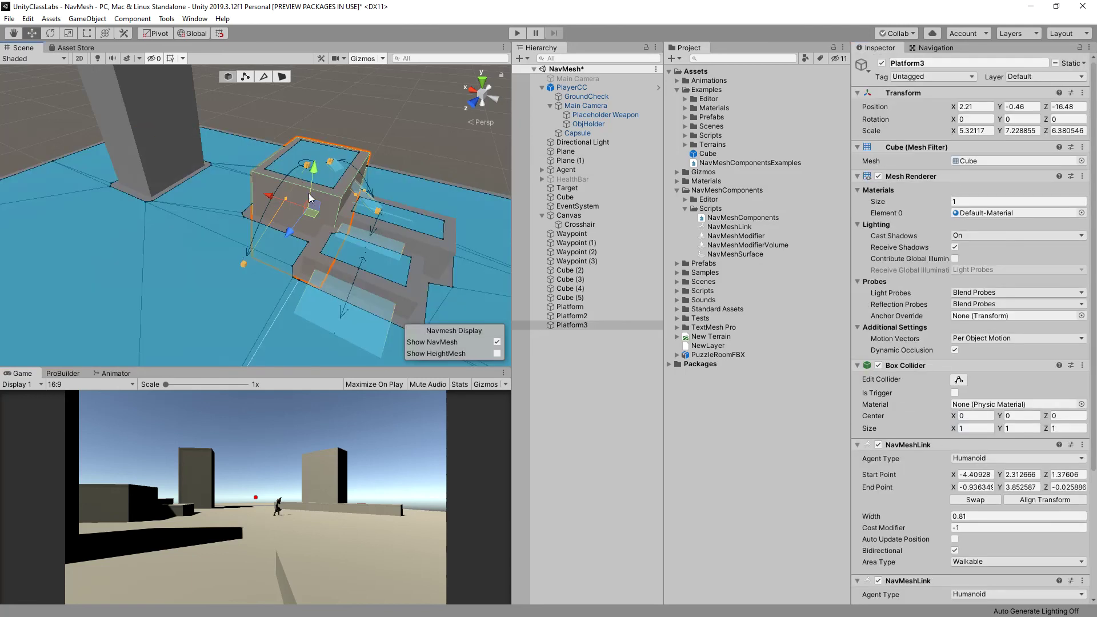
left_click(420, 246, "shift")
left_click(385, 283, "shift")
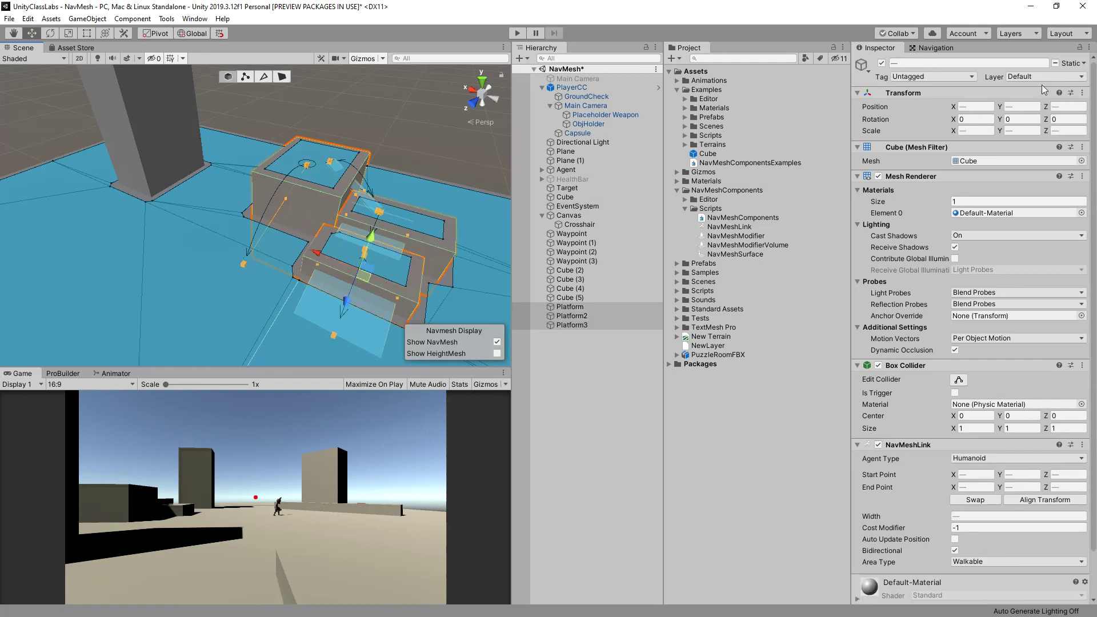
left_click(1053, 76)
left_click(1041, 156)
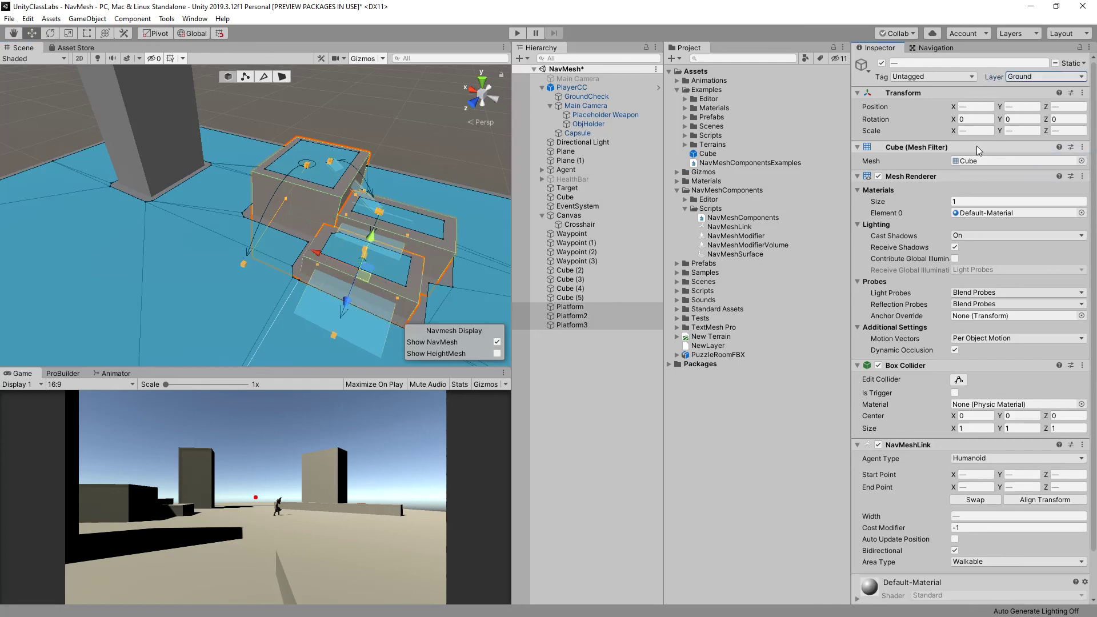
Play the scene, jump the player up the platforms to Platform3's top and drop off to the floor to test the agent's pursuit
left_click(513, 33)
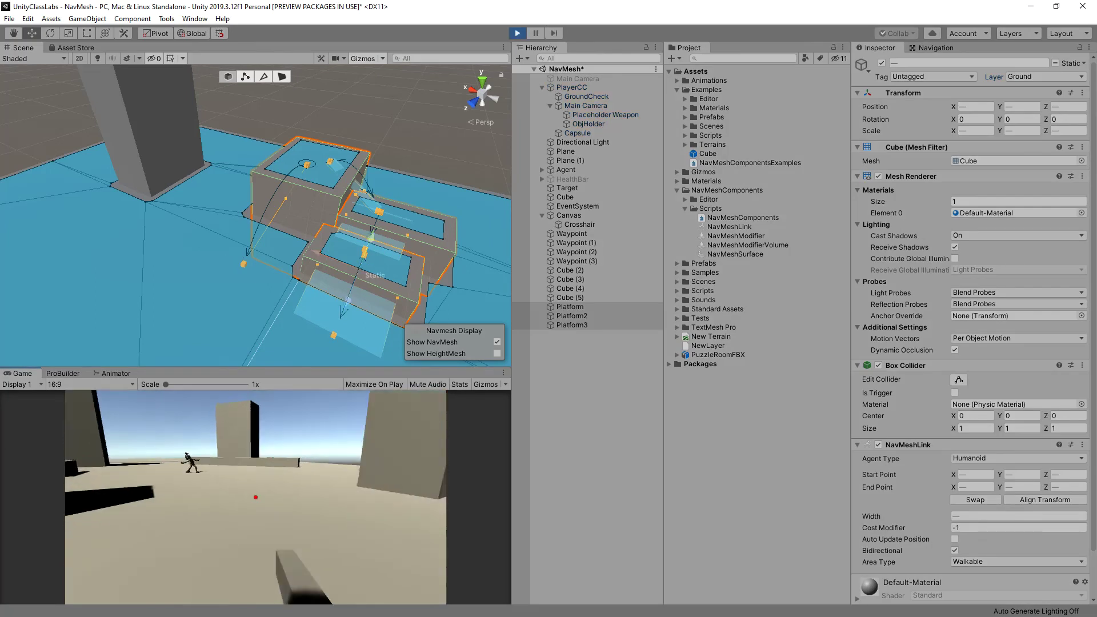
key("w")
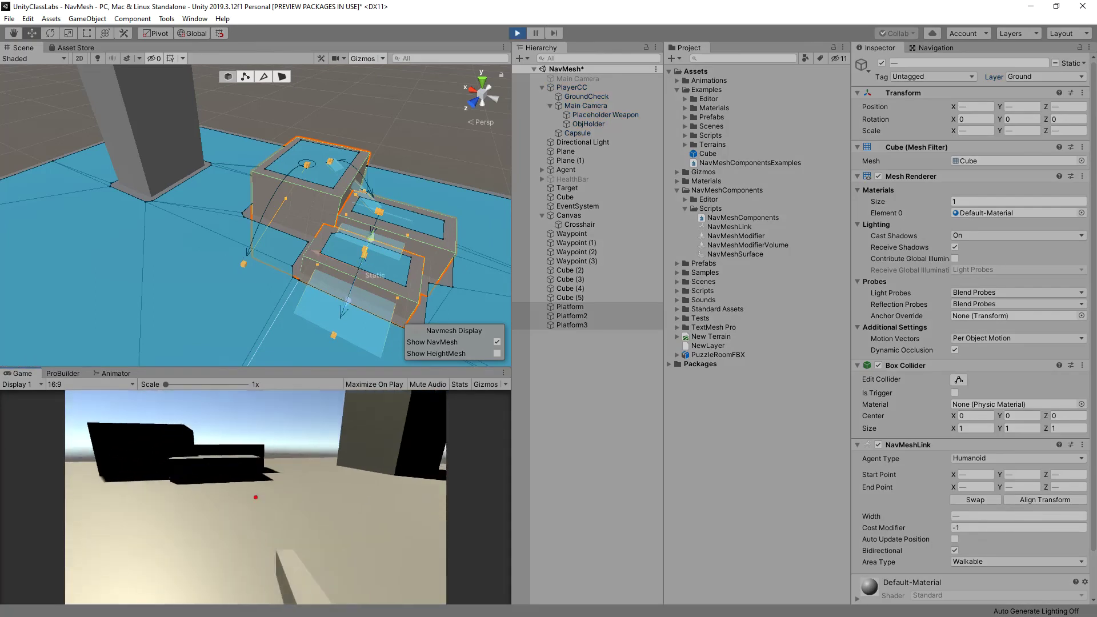
key("space")
key("w")
key("space")
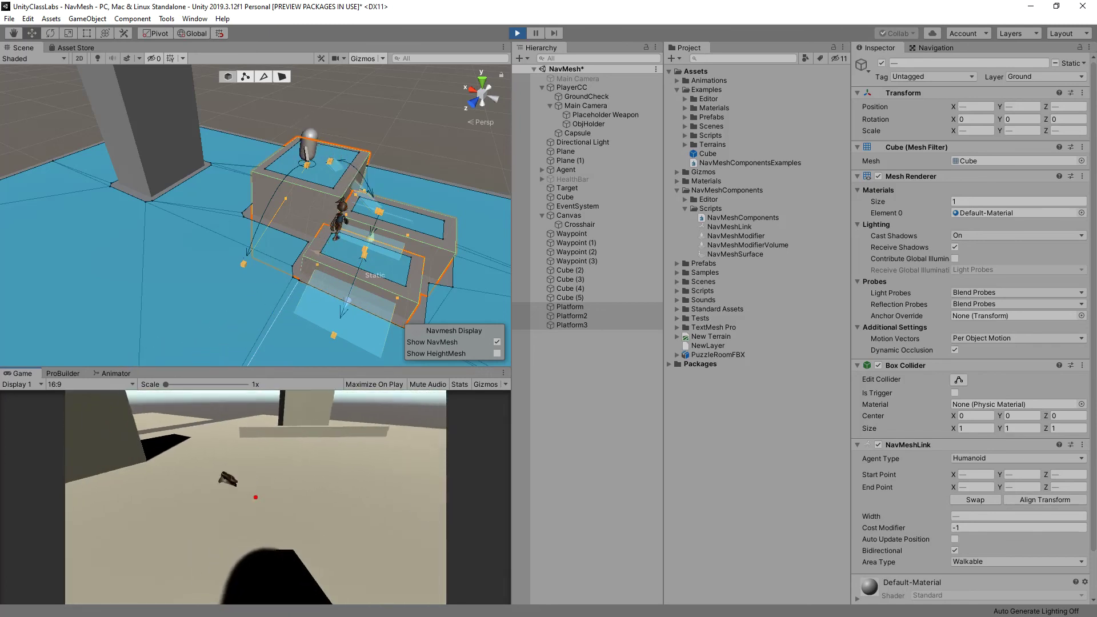
key("w")
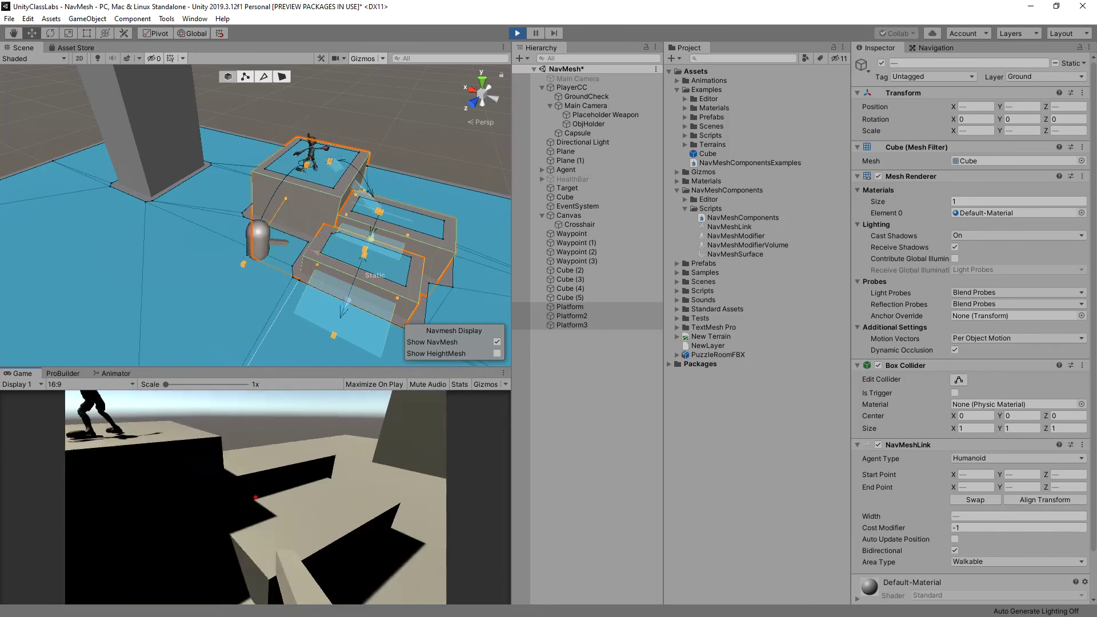
key("w")
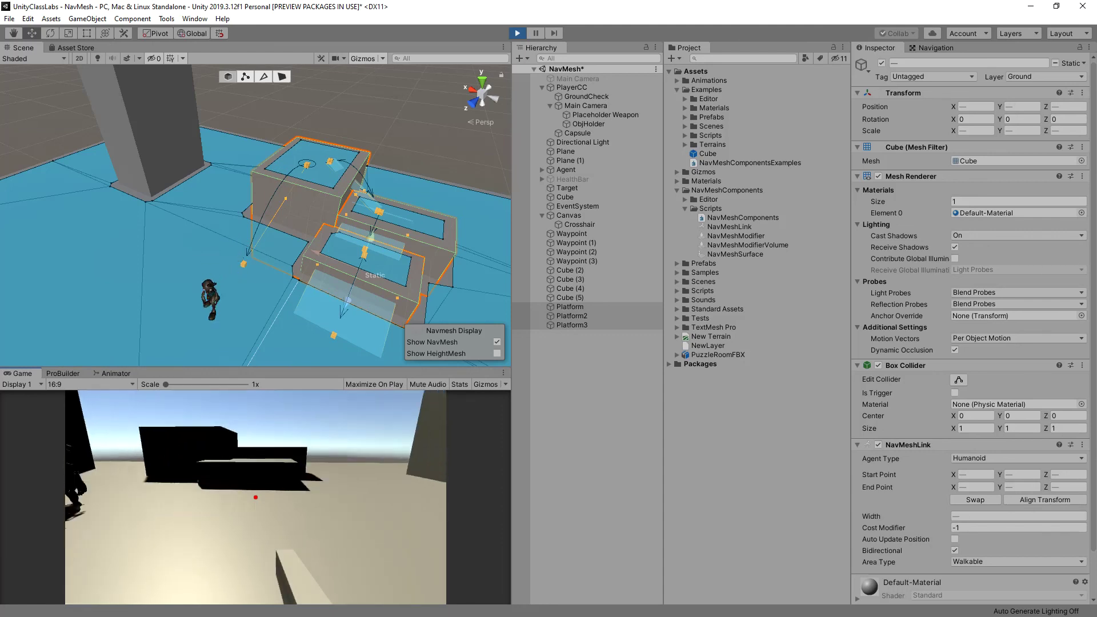
Climb the player back onto Platform3, descend across the lower platforms to the floor to retest the agent, and end play mode
key("space")
key("w")
key("space")
key("space")
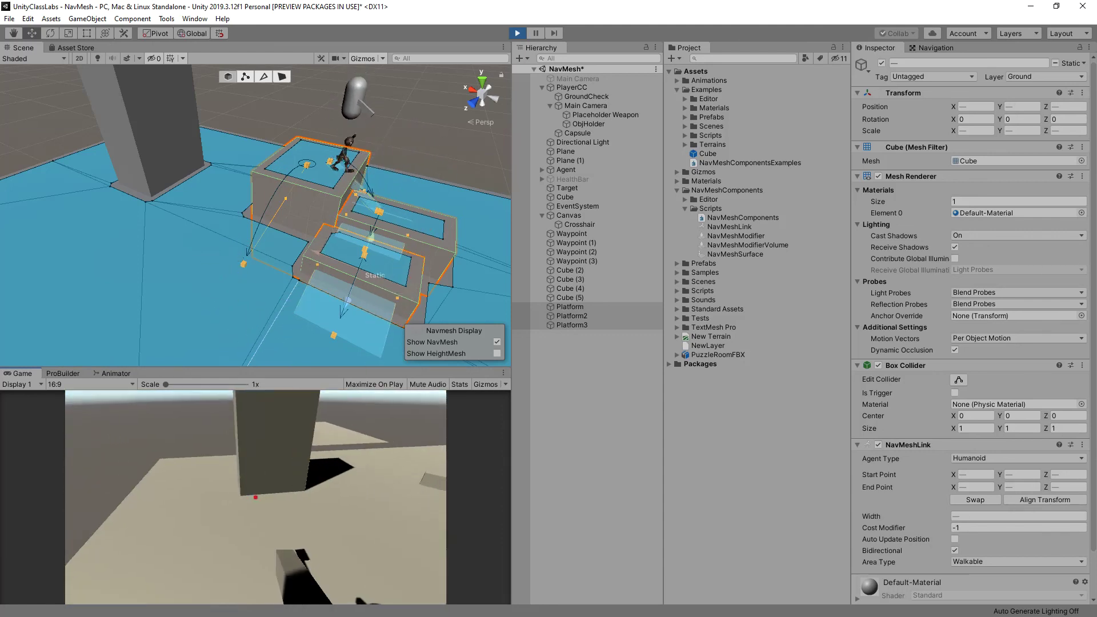
key("s")
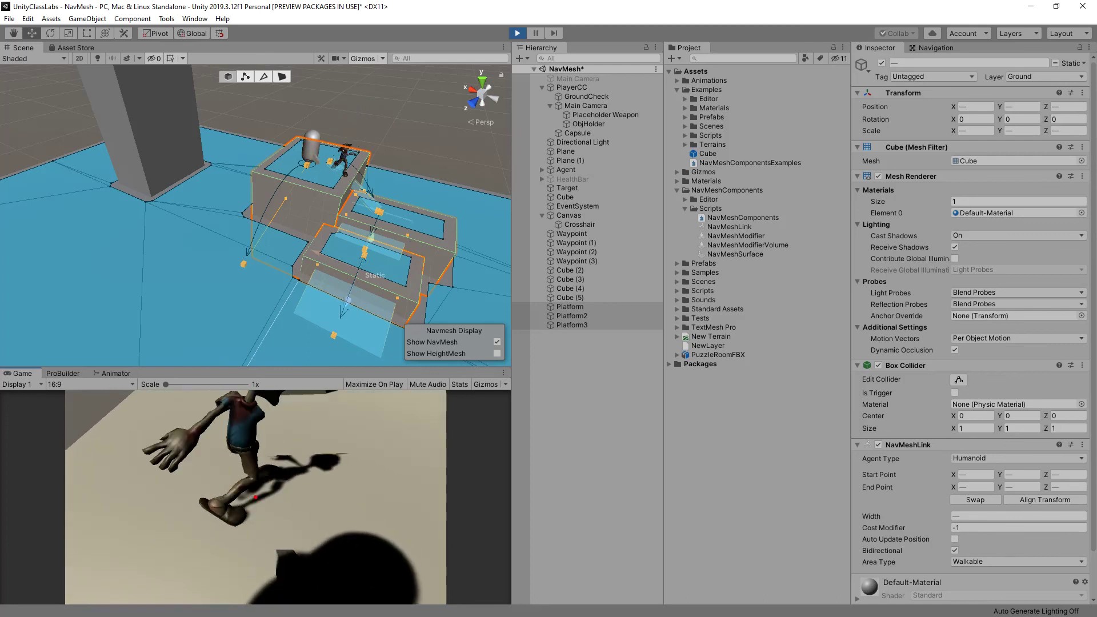
key("w")
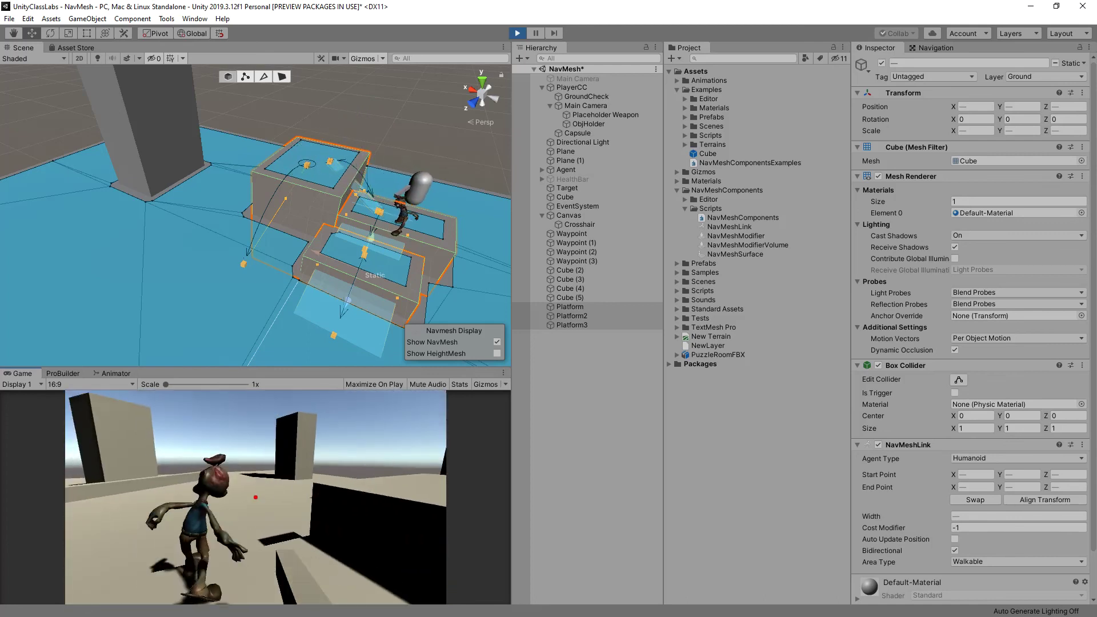
key("w")
key("s")
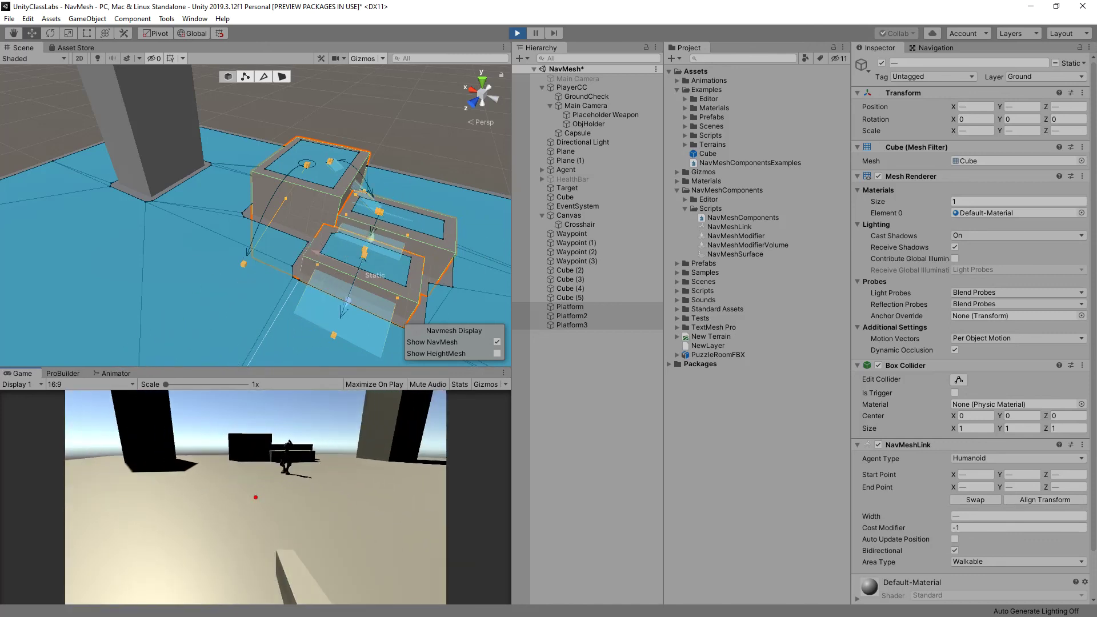
key("Escape")
key("ctrl+p")
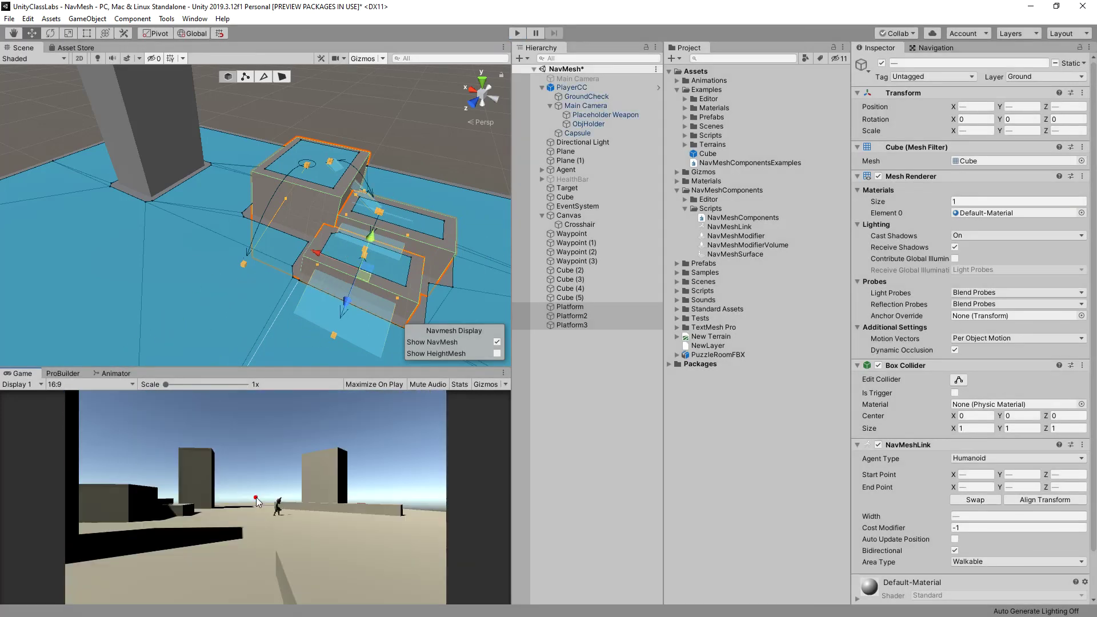